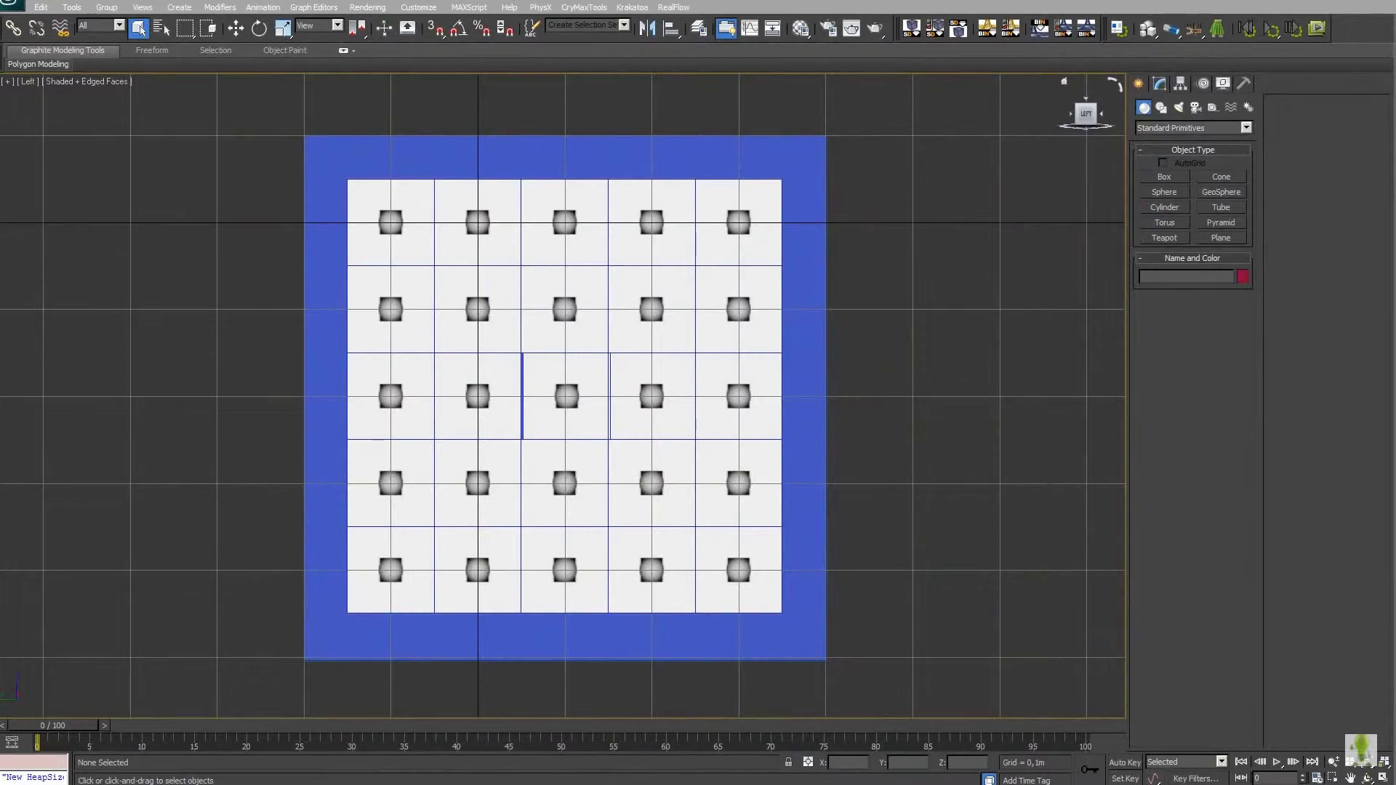
- Check the object names of the blue backing plane and the five bulb tiles in the panel's first row
click(390, 221)
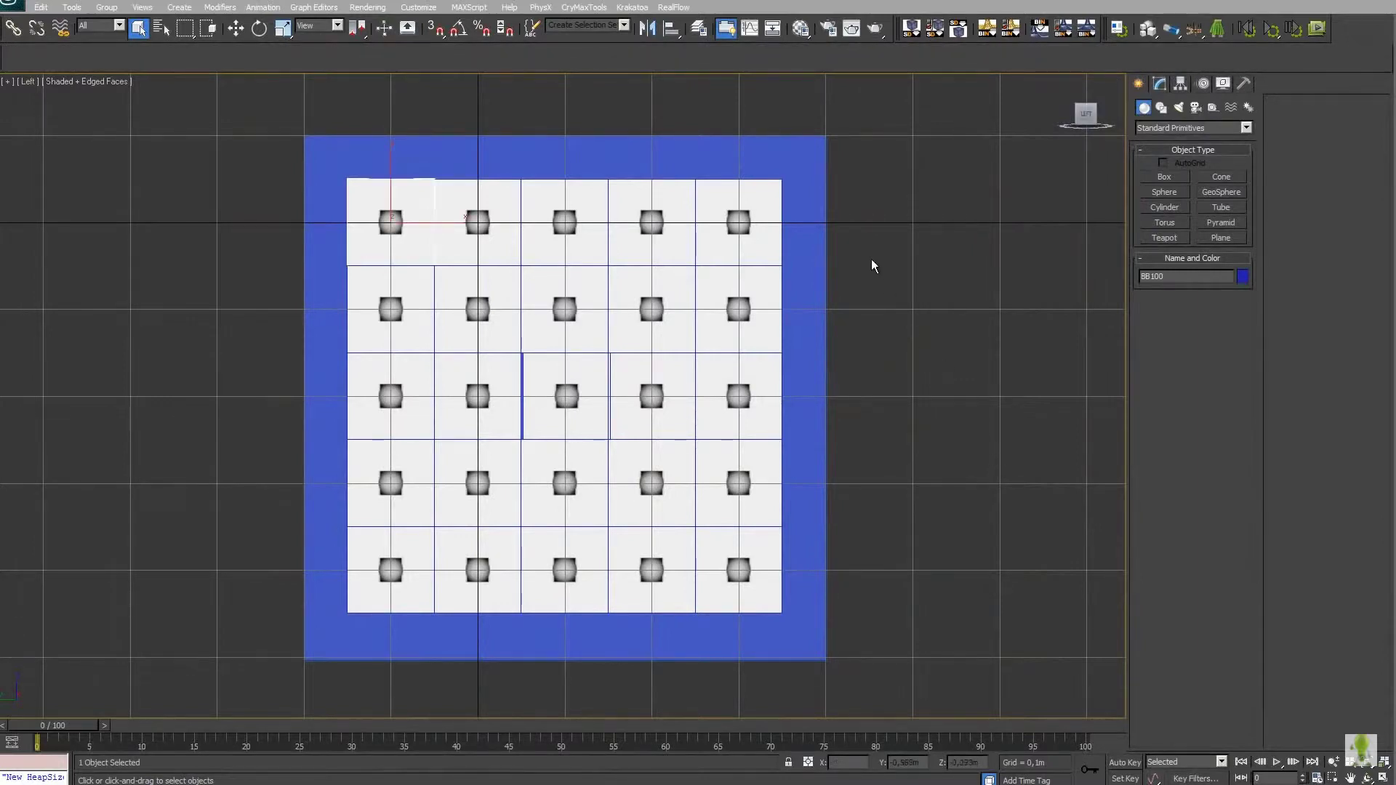
click(816, 153)
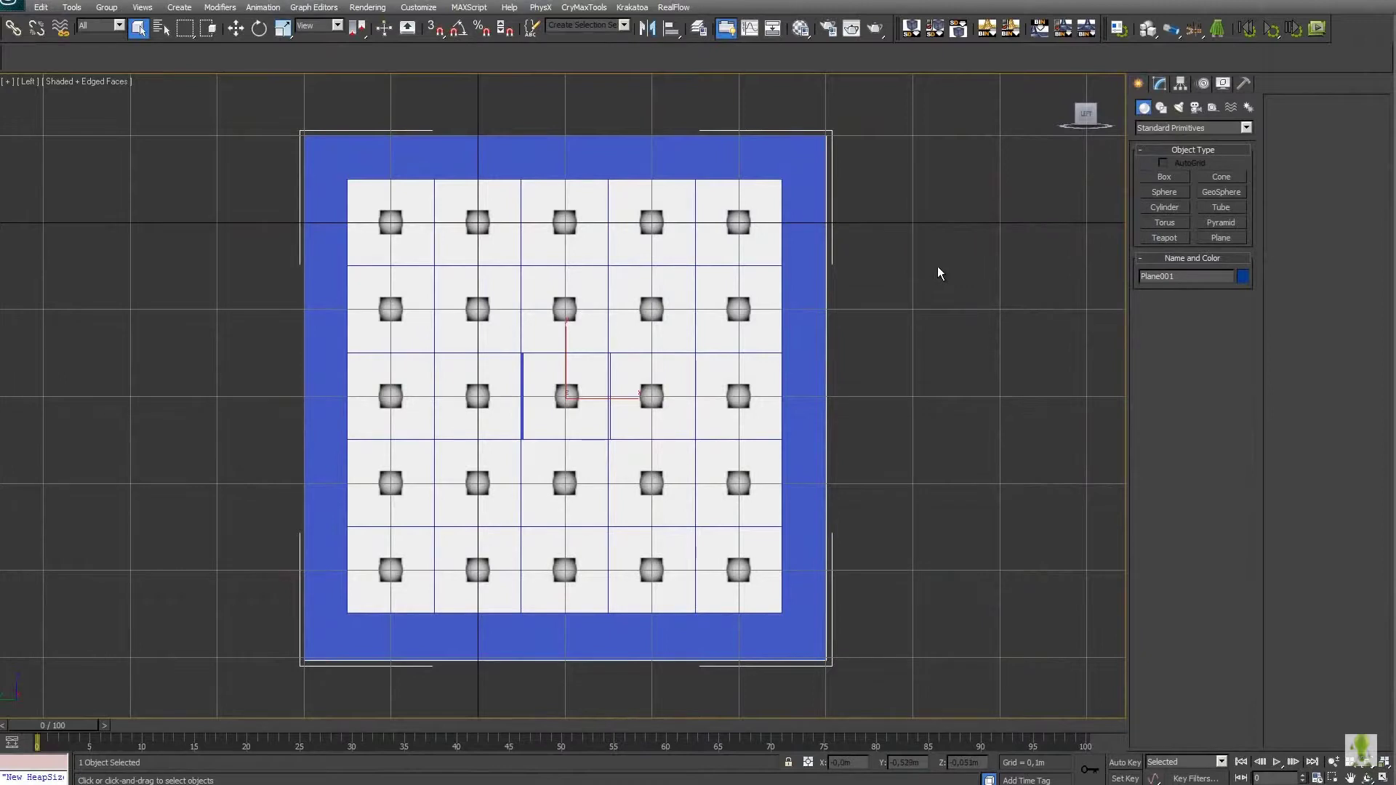
click(416, 202)
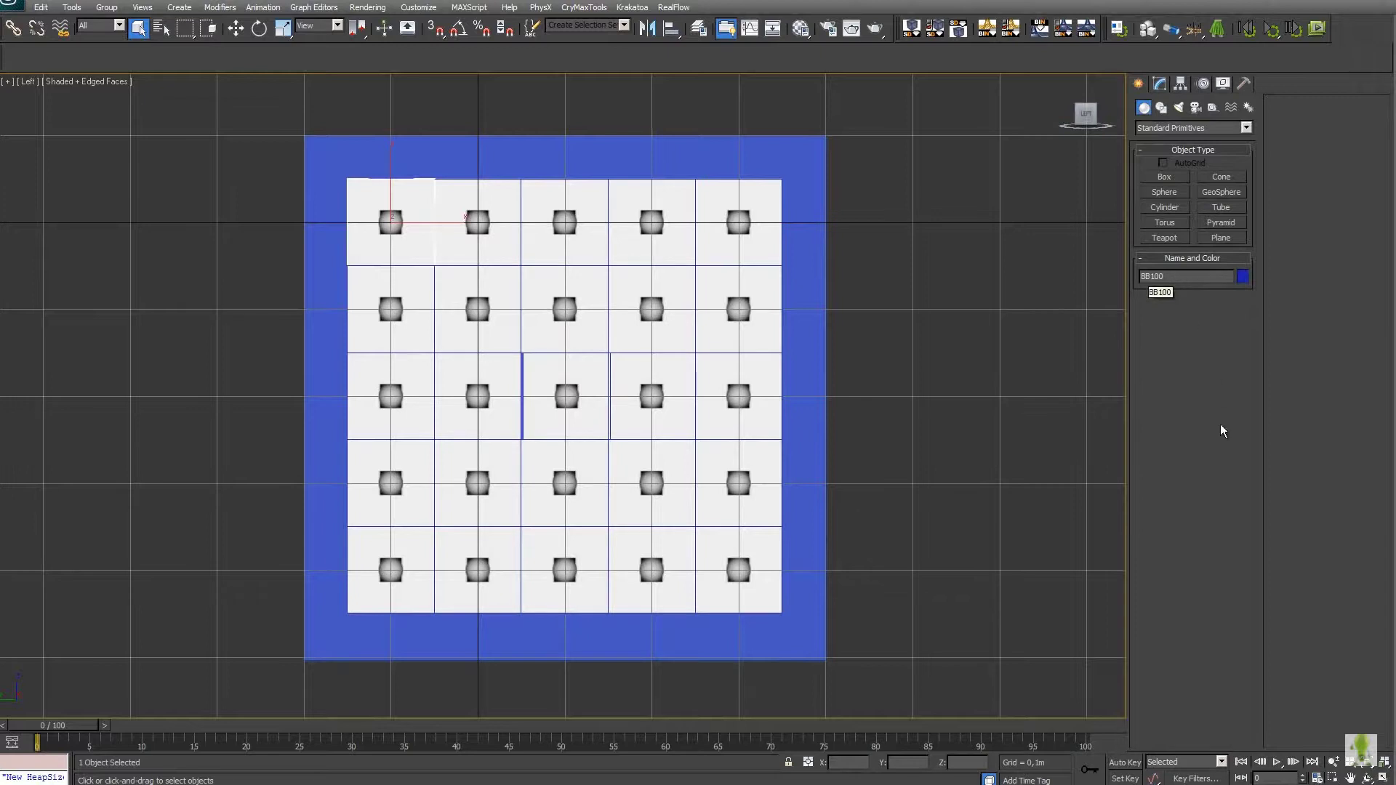
click(496, 201)
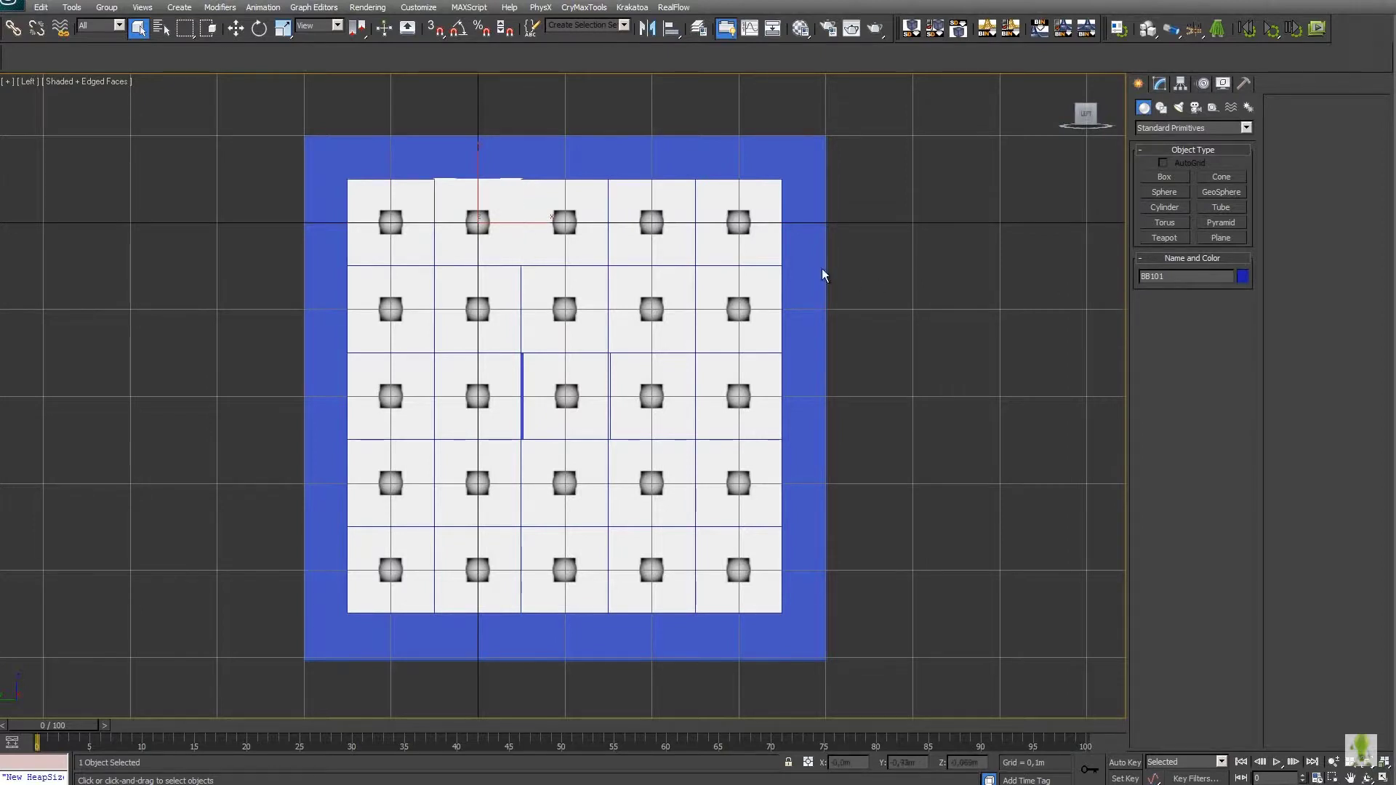
click(590, 193)
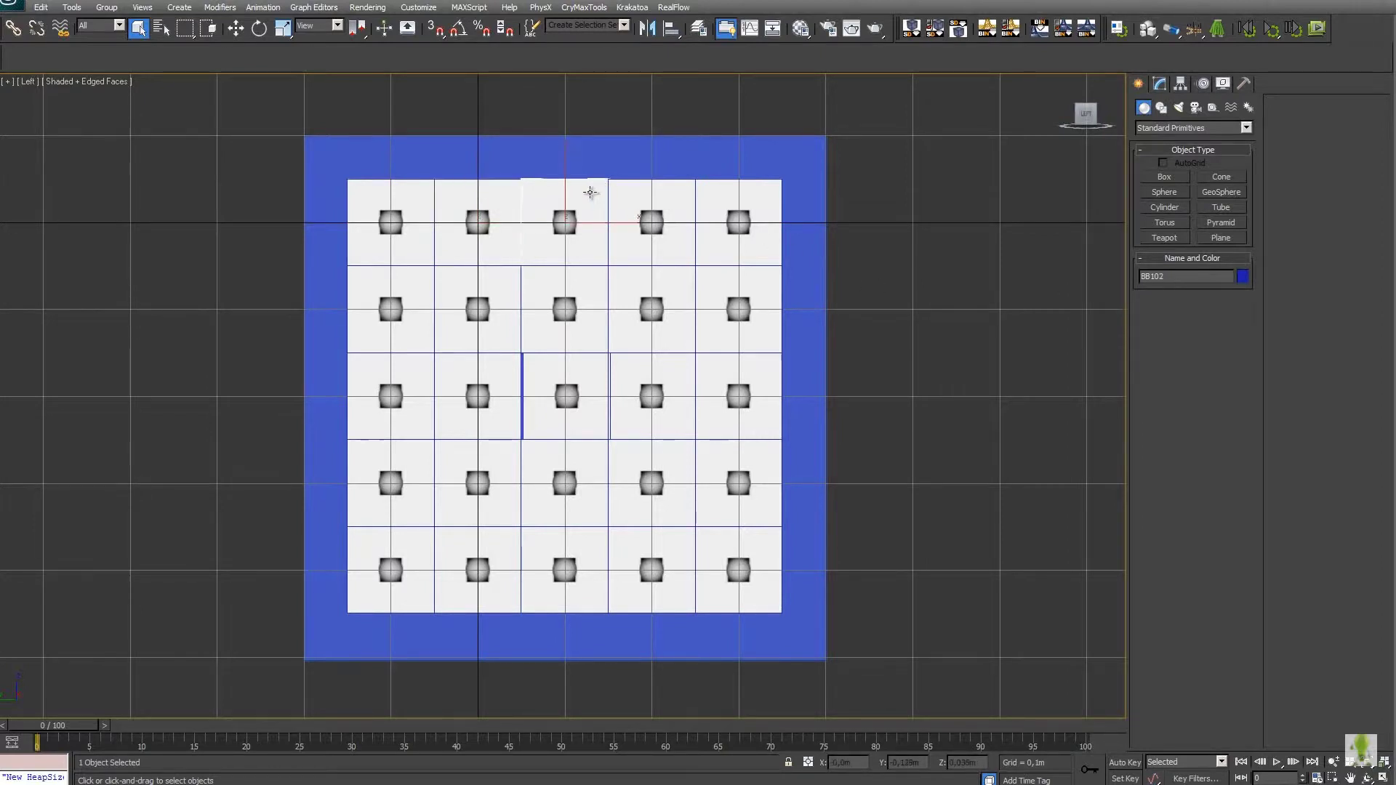
click(662, 197)
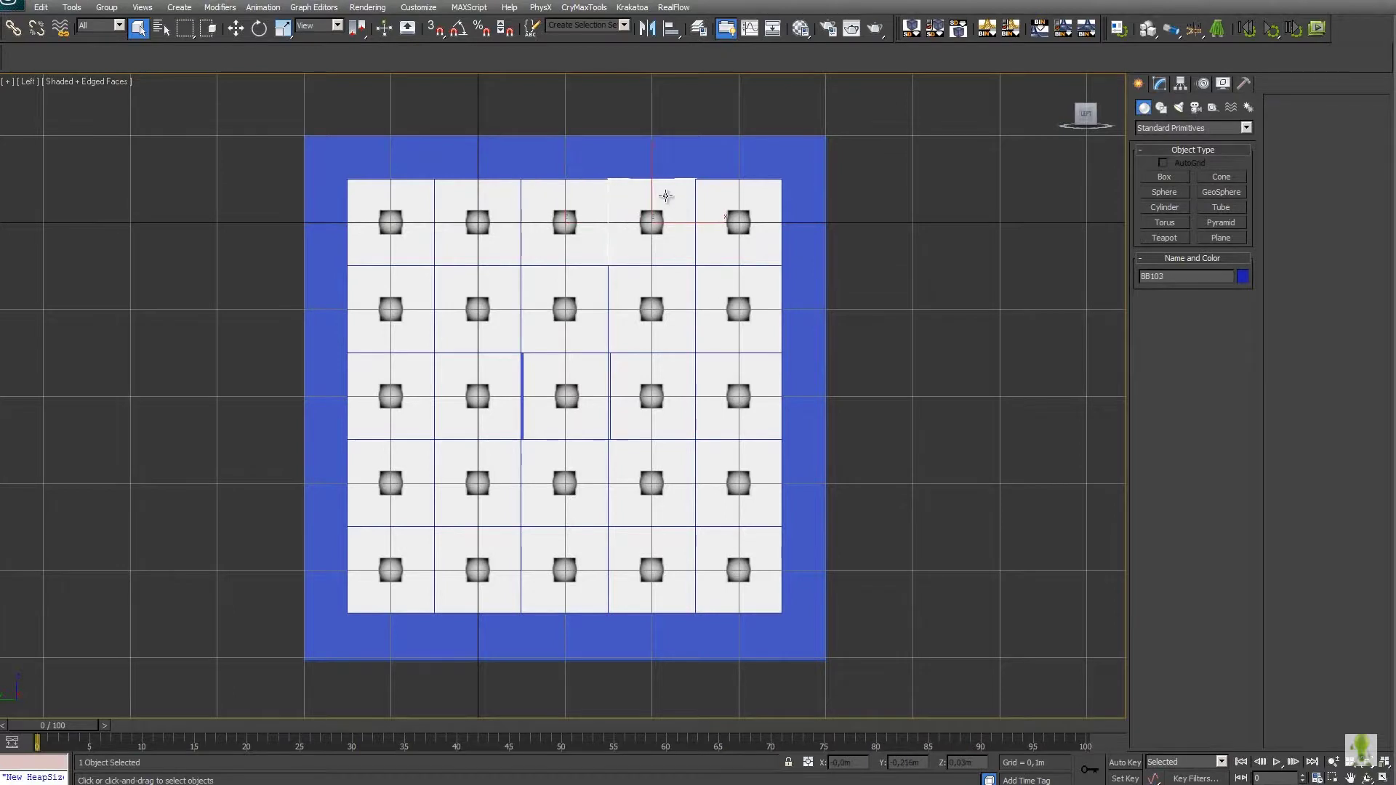
click(756, 196)
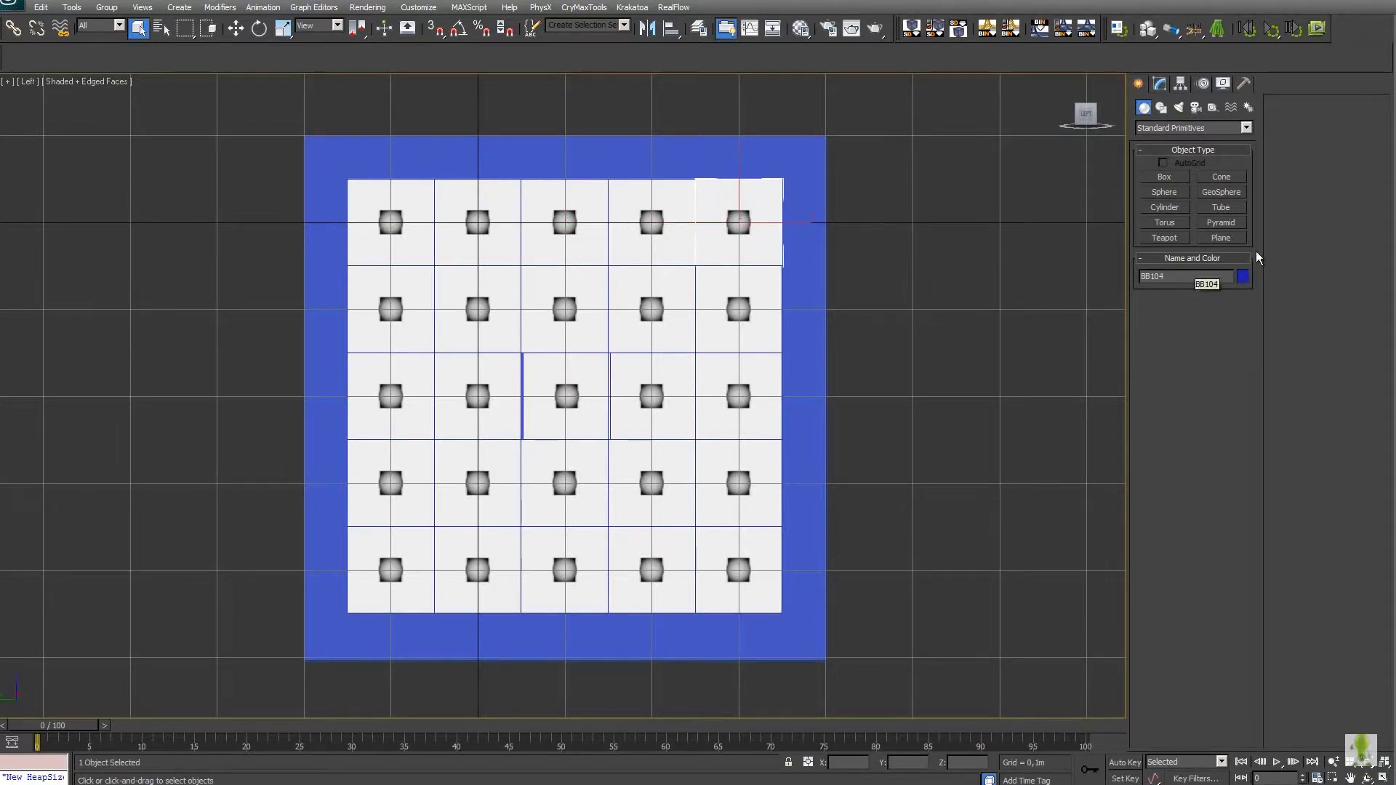
- Check individual bulb tiles in wireframe, and select all bulb objects from BB100 to BB124 by name
key(F3)
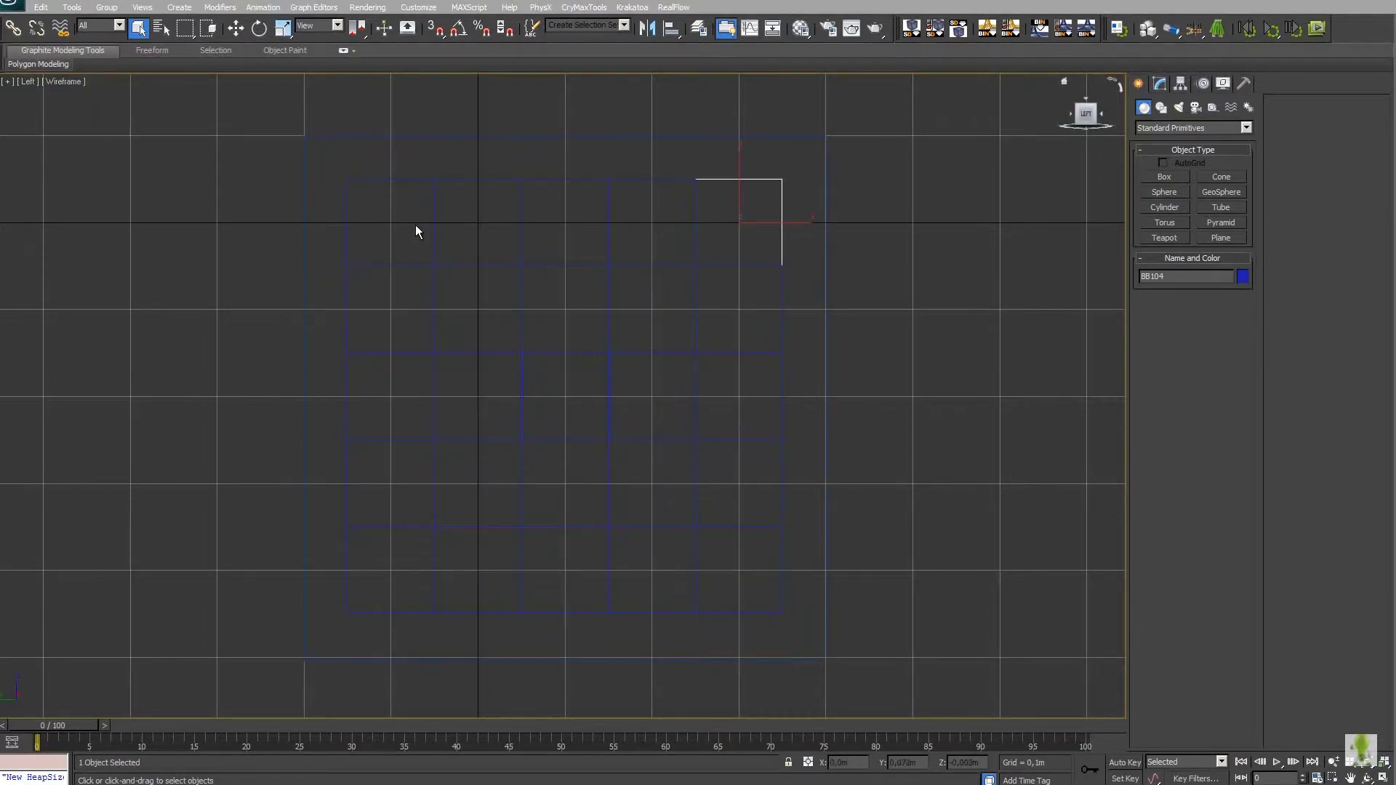
click(405, 265)
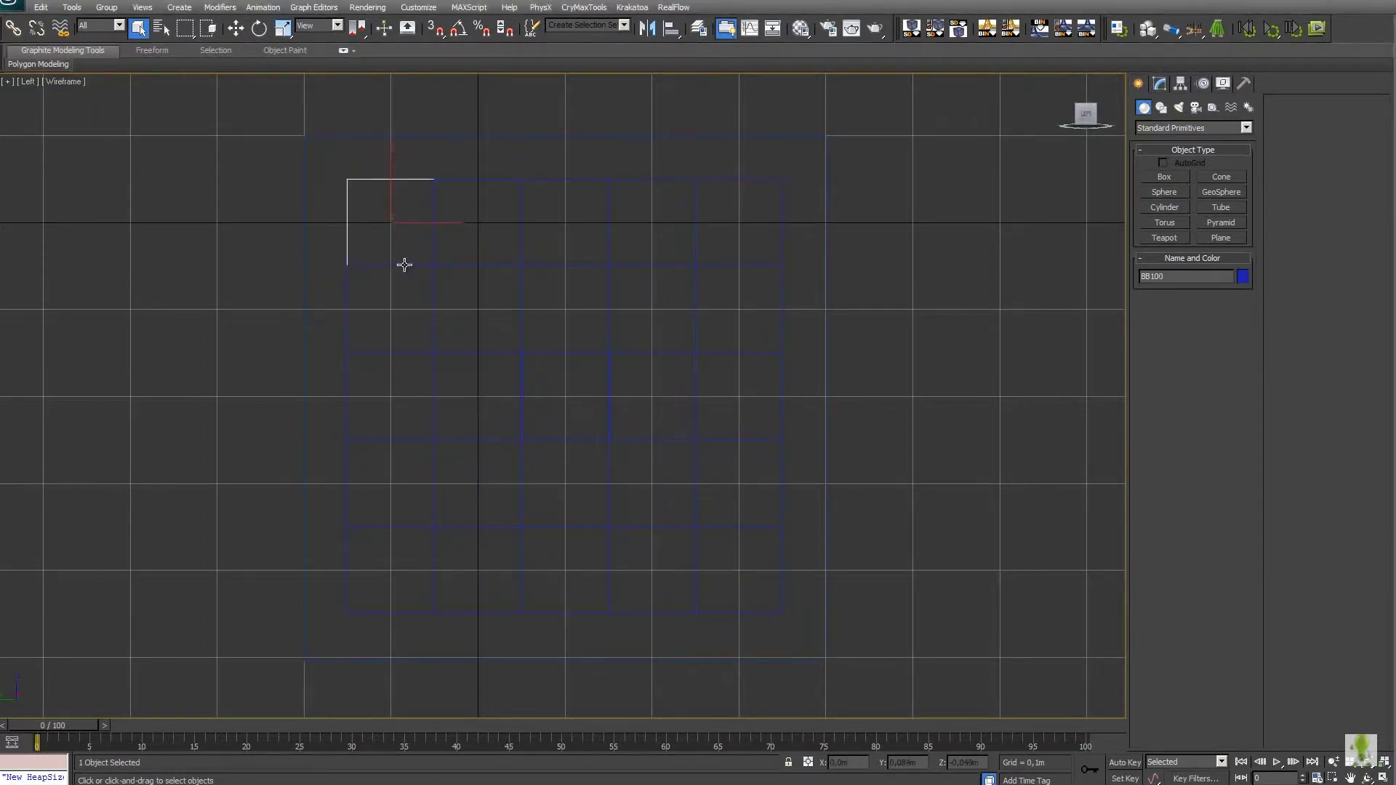
click(481, 351)
key(h)
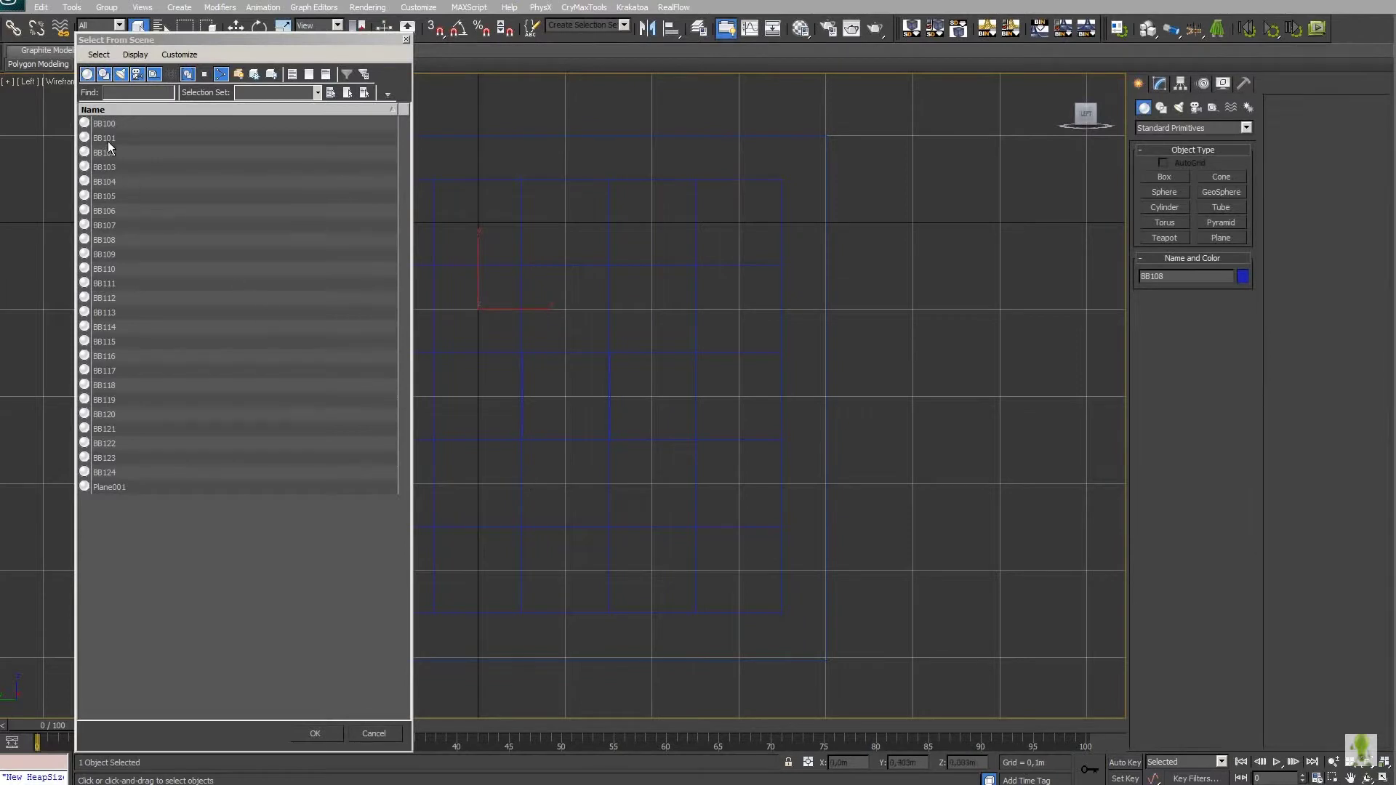
drag(127, 121, 143, 478)
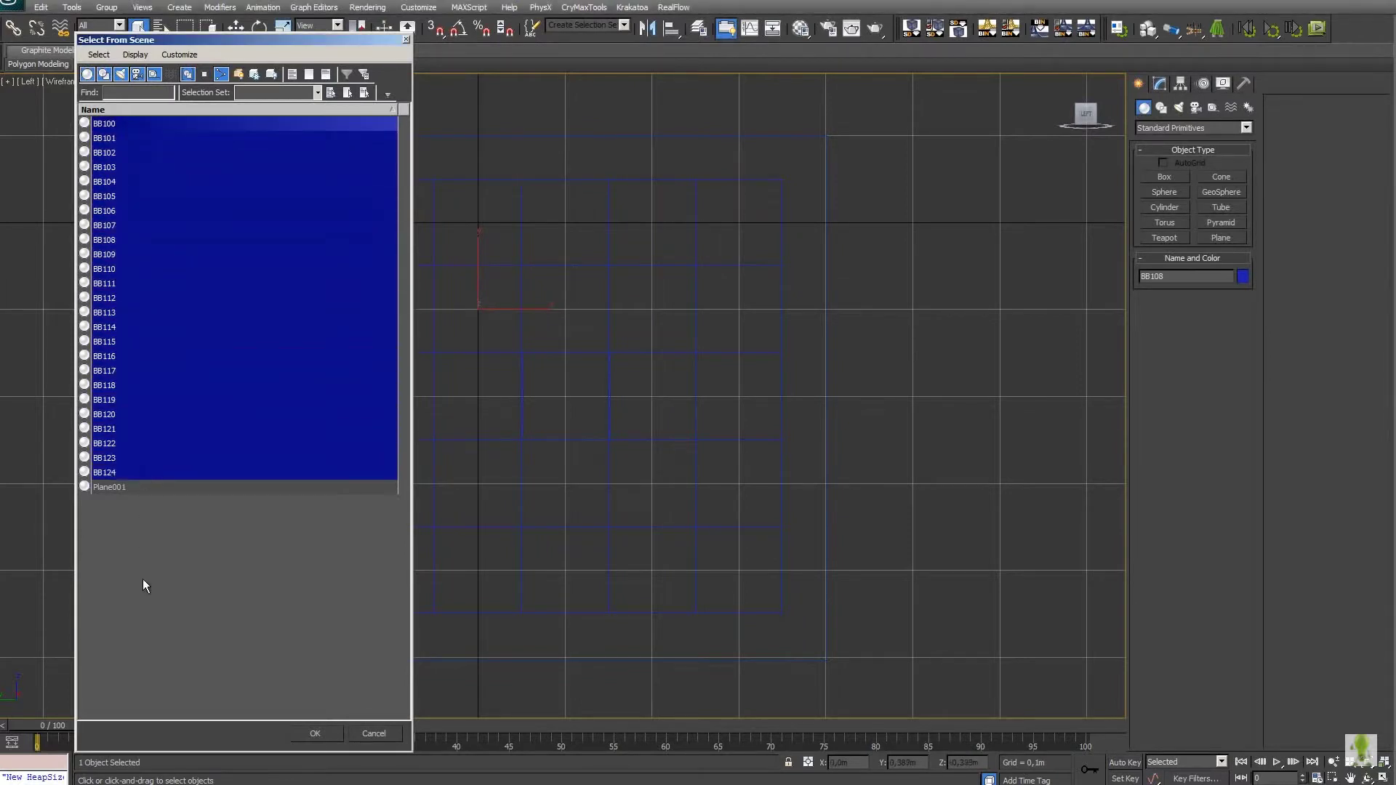
click(307, 734)
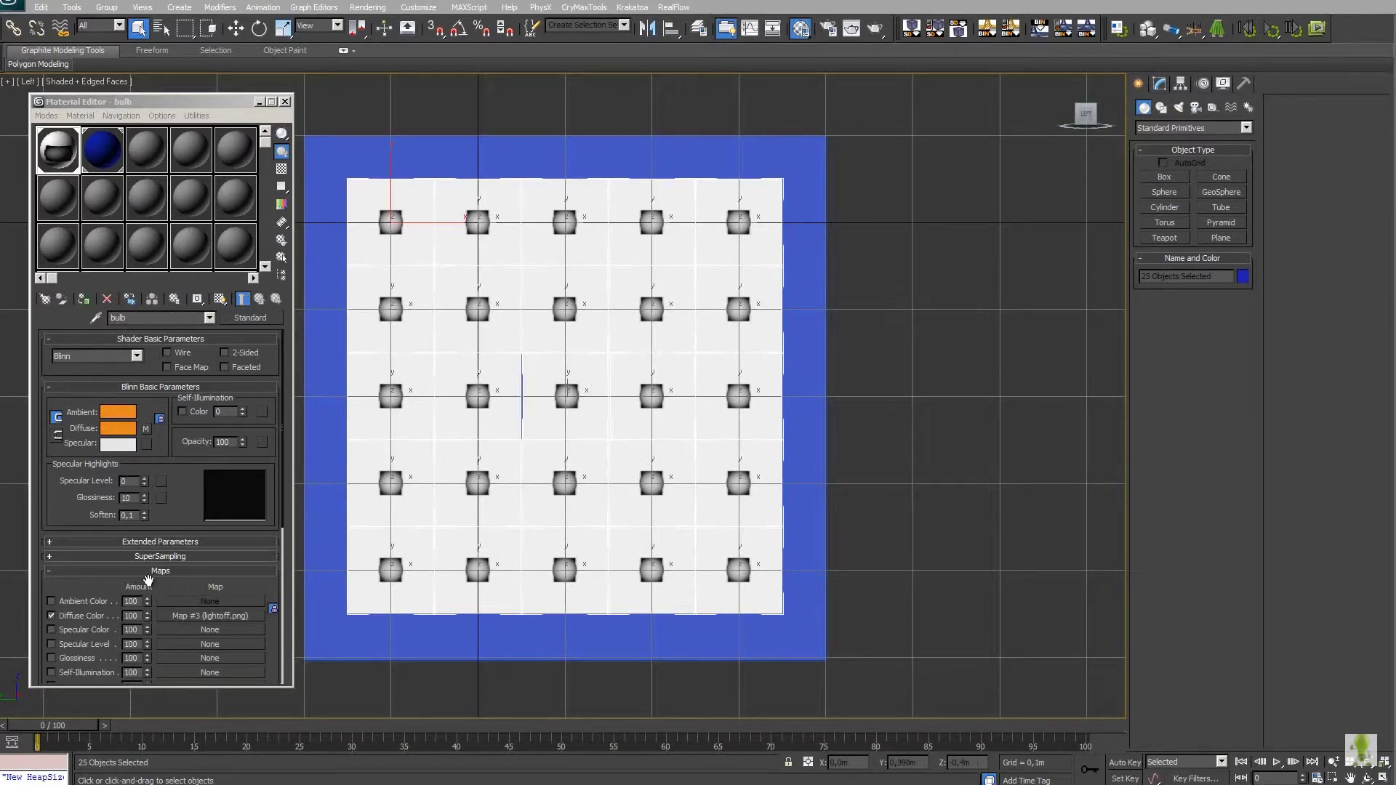
- Open the bulb material's diffuse map, view its bitmap image and close the image preview
click(195, 617)
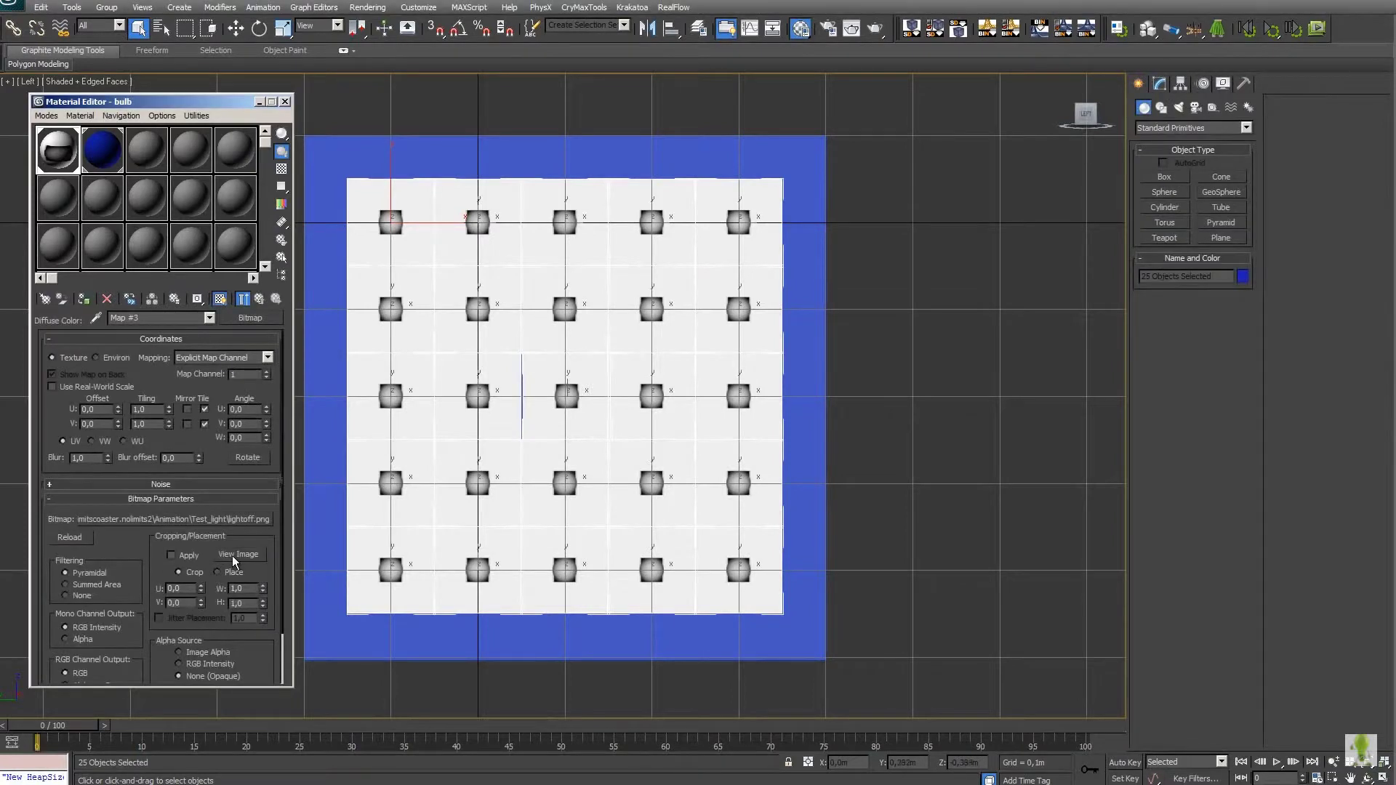
click(233, 557)
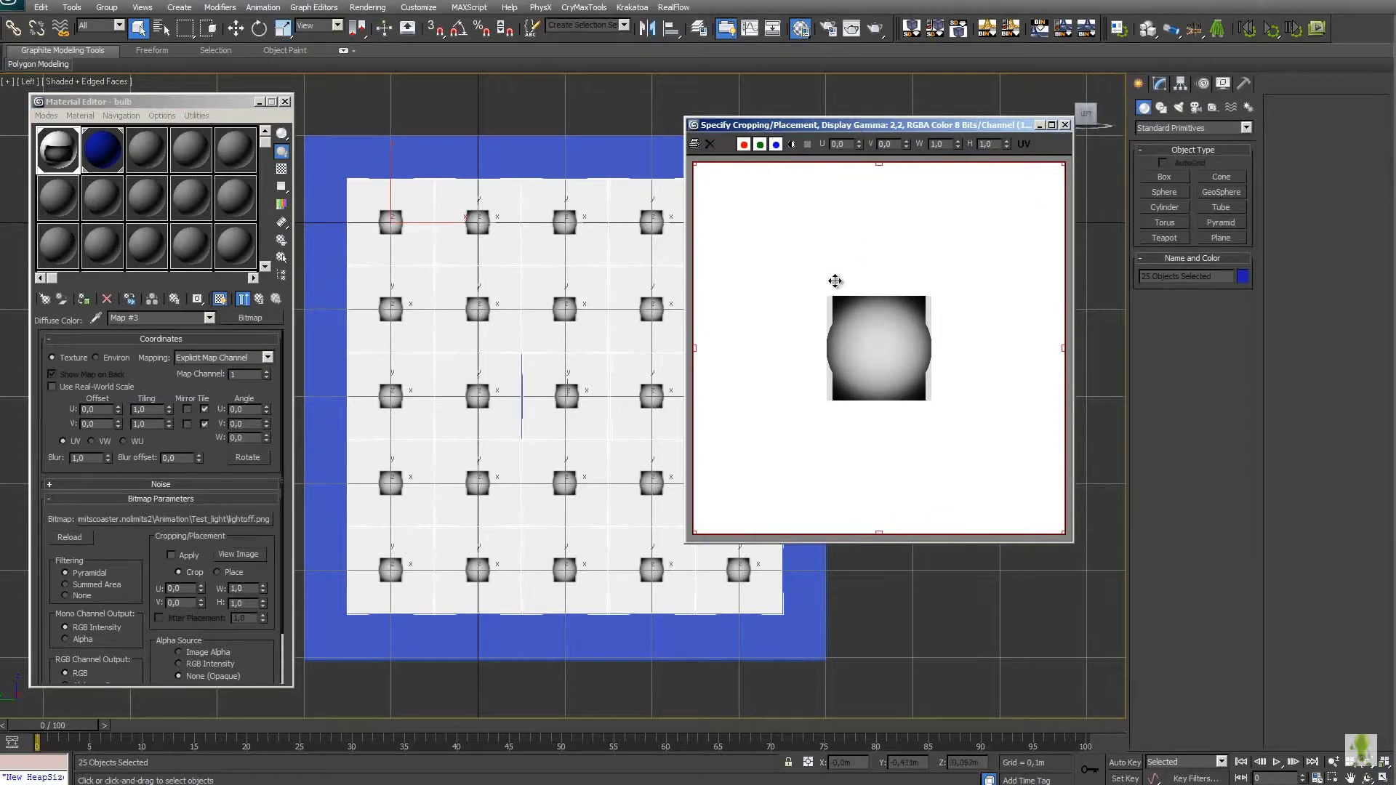
click(1065, 125)
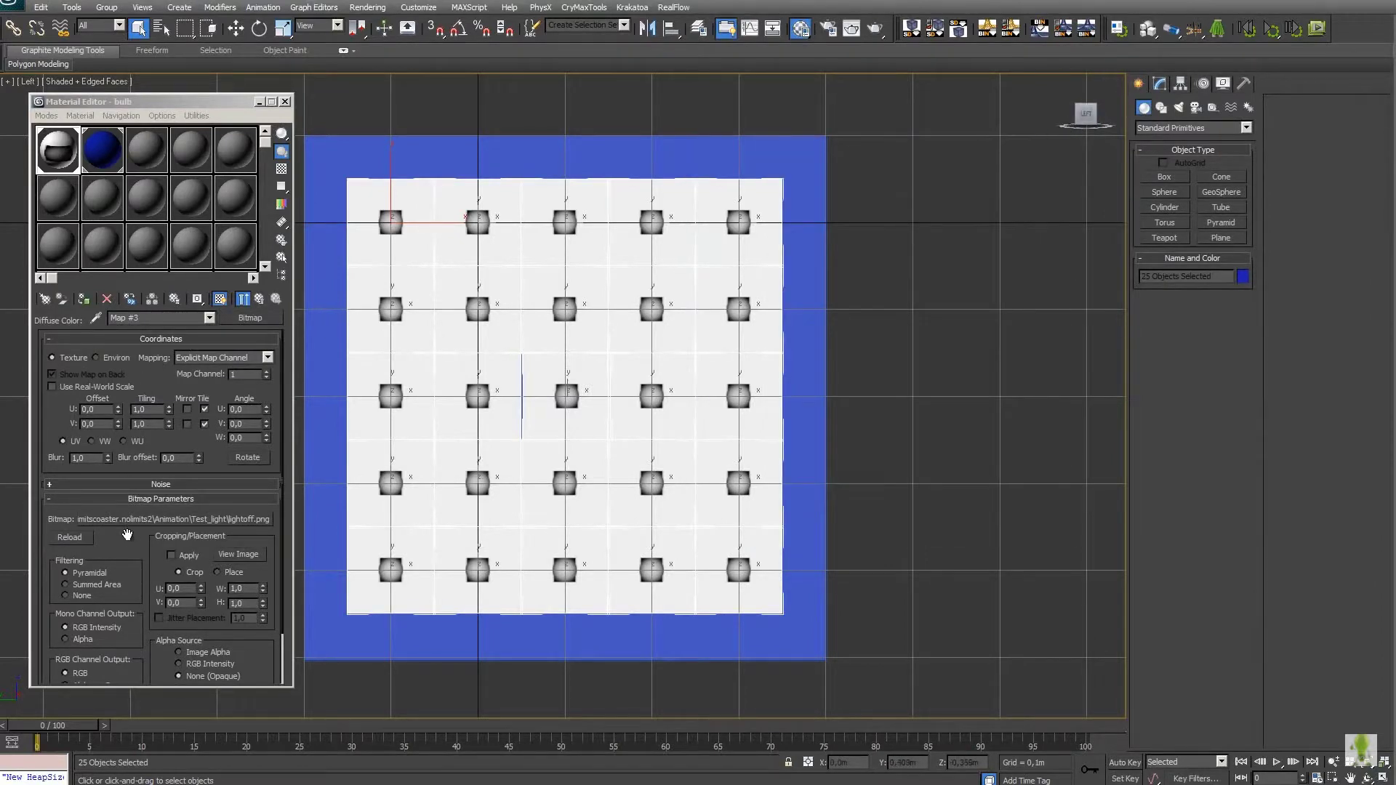
- Check the lightoff source file in the Test_light folder without replacing the bitmap, and close the Material Editor
click(236, 522)
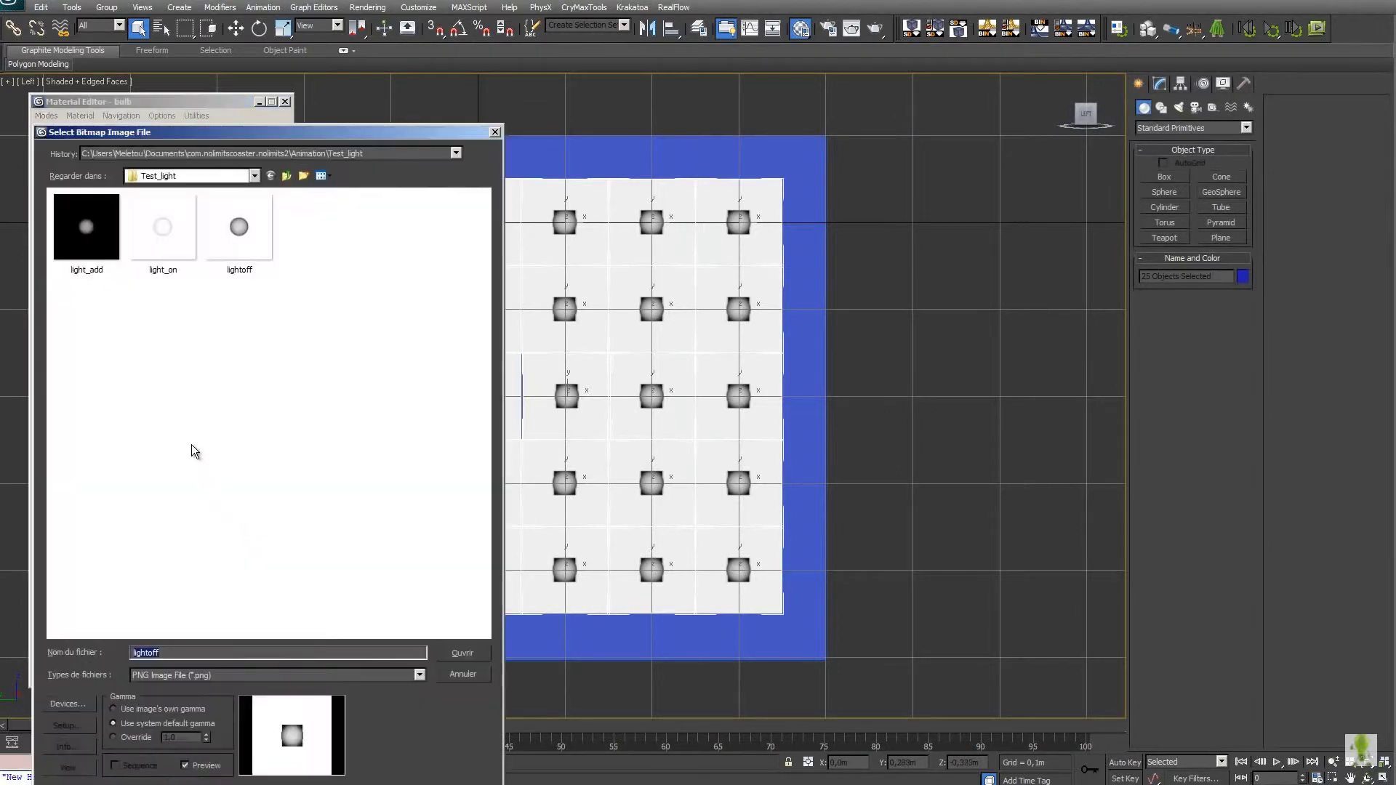
click(246, 256)
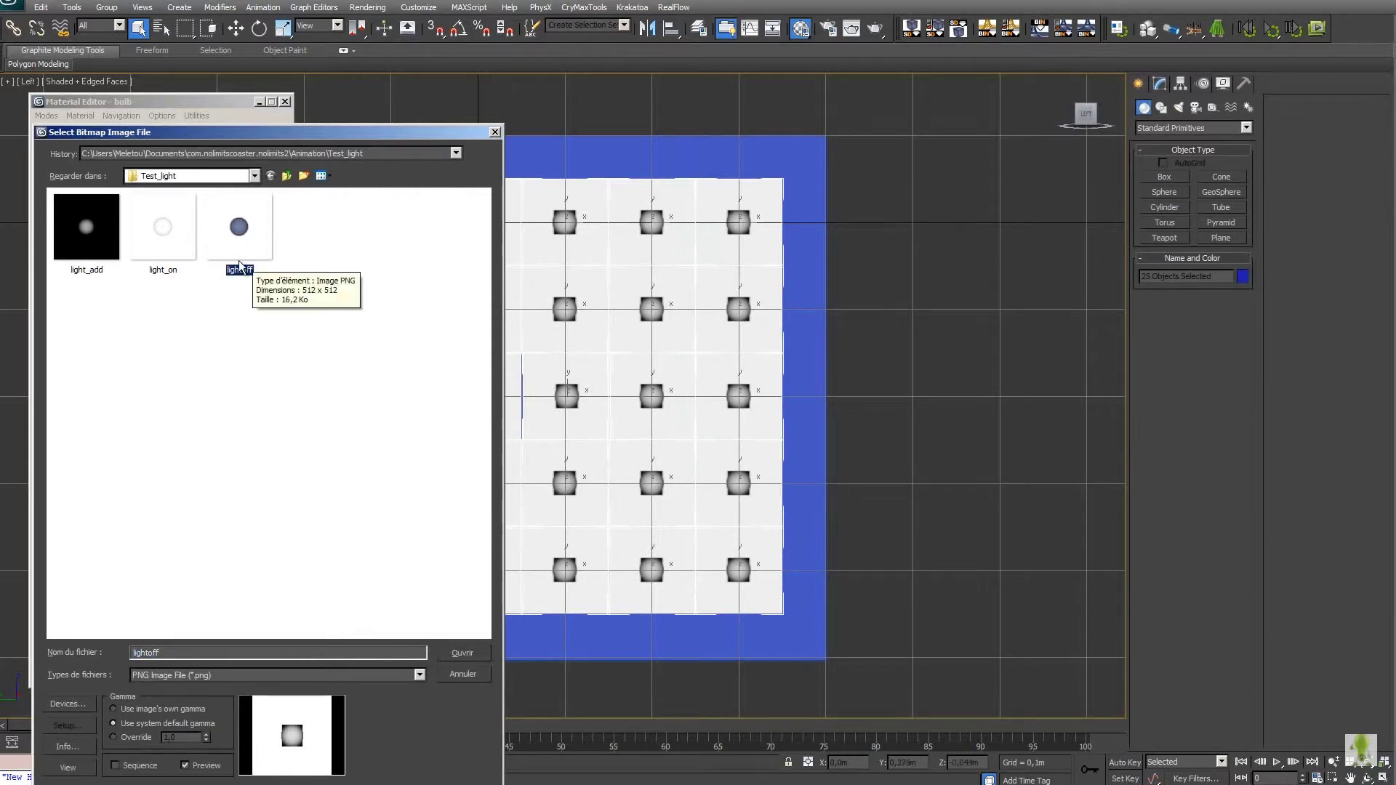
click(463, 673)
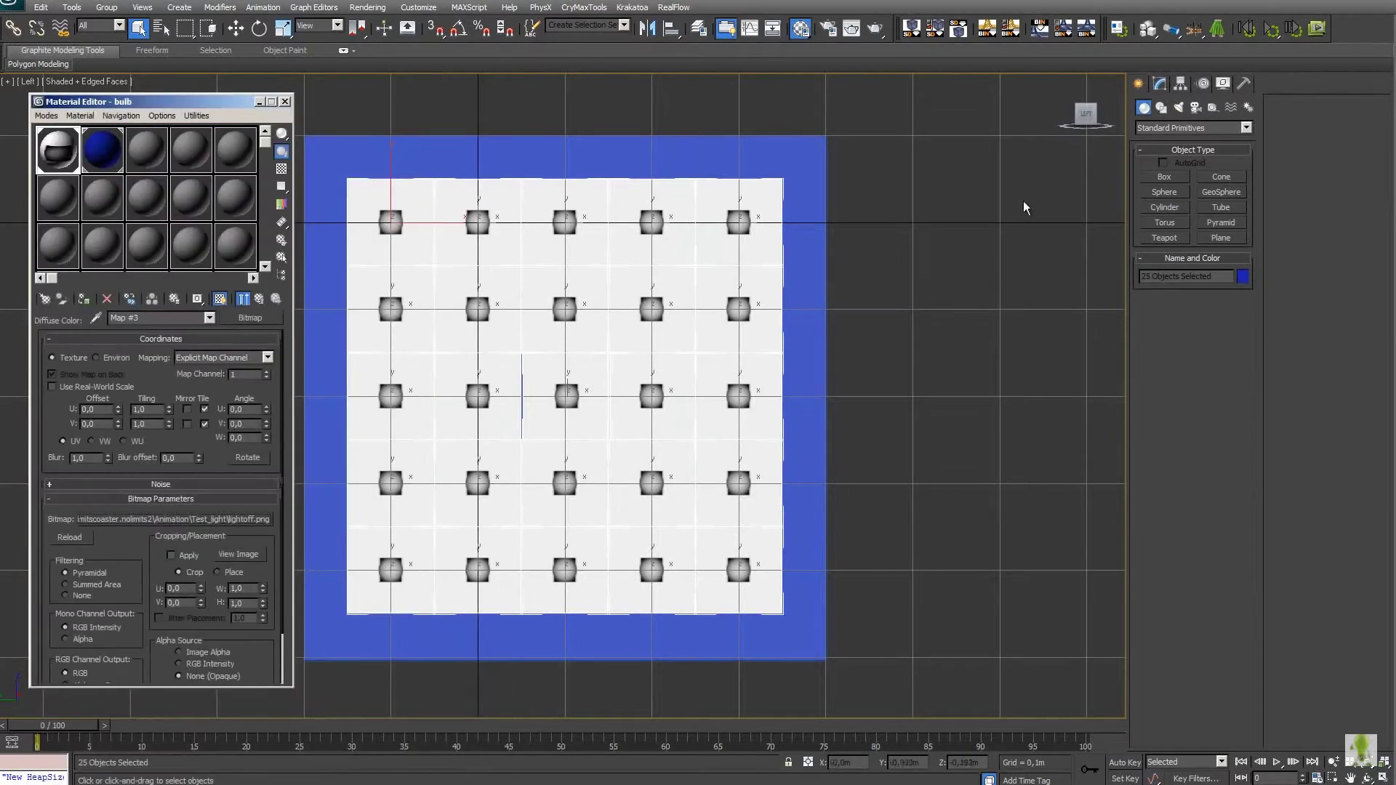
click(285, 101)
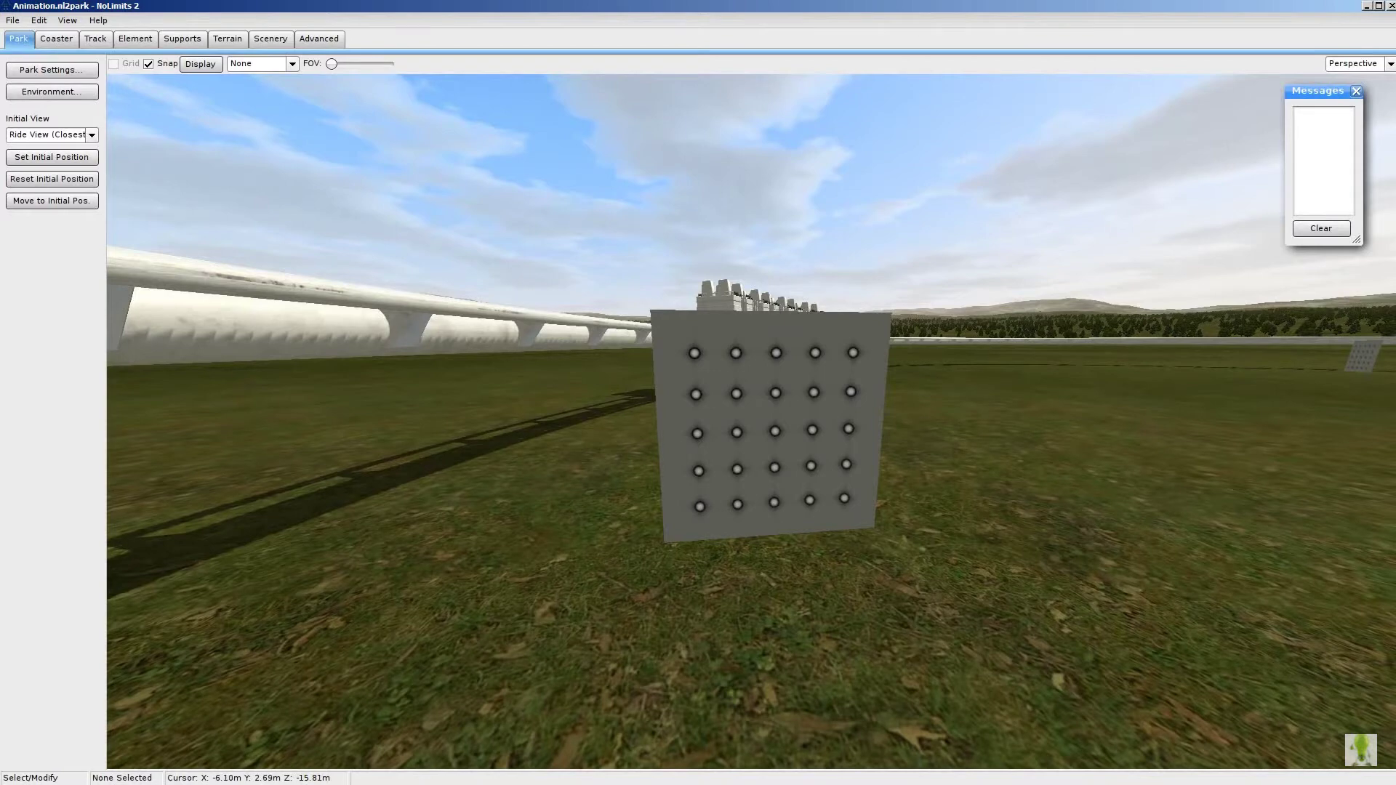
- Switch to the Test_light folder in Windows Explorer and inspect Test_light2.3DS and the light_add, light_on and lightoff textures
key(alt+Tab)
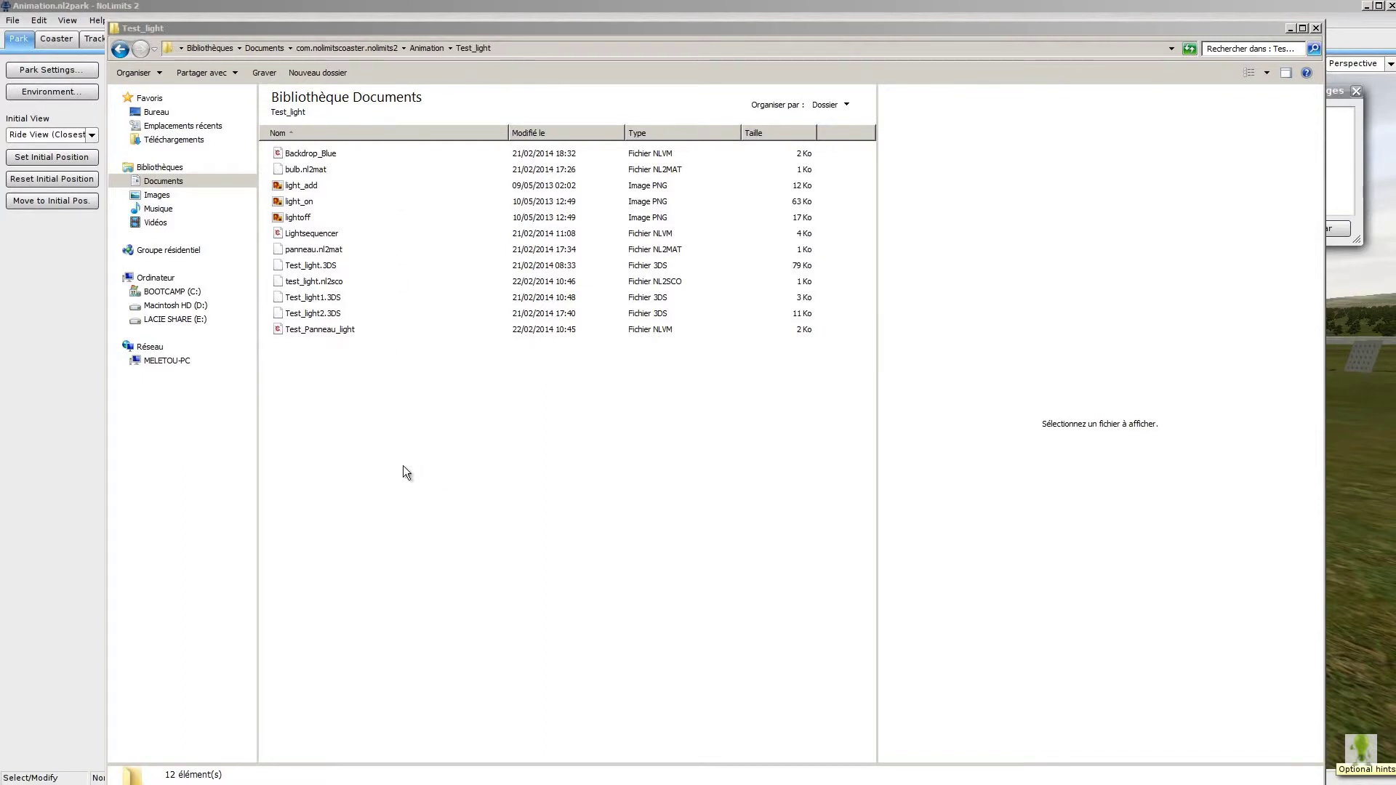
click(304, 320)
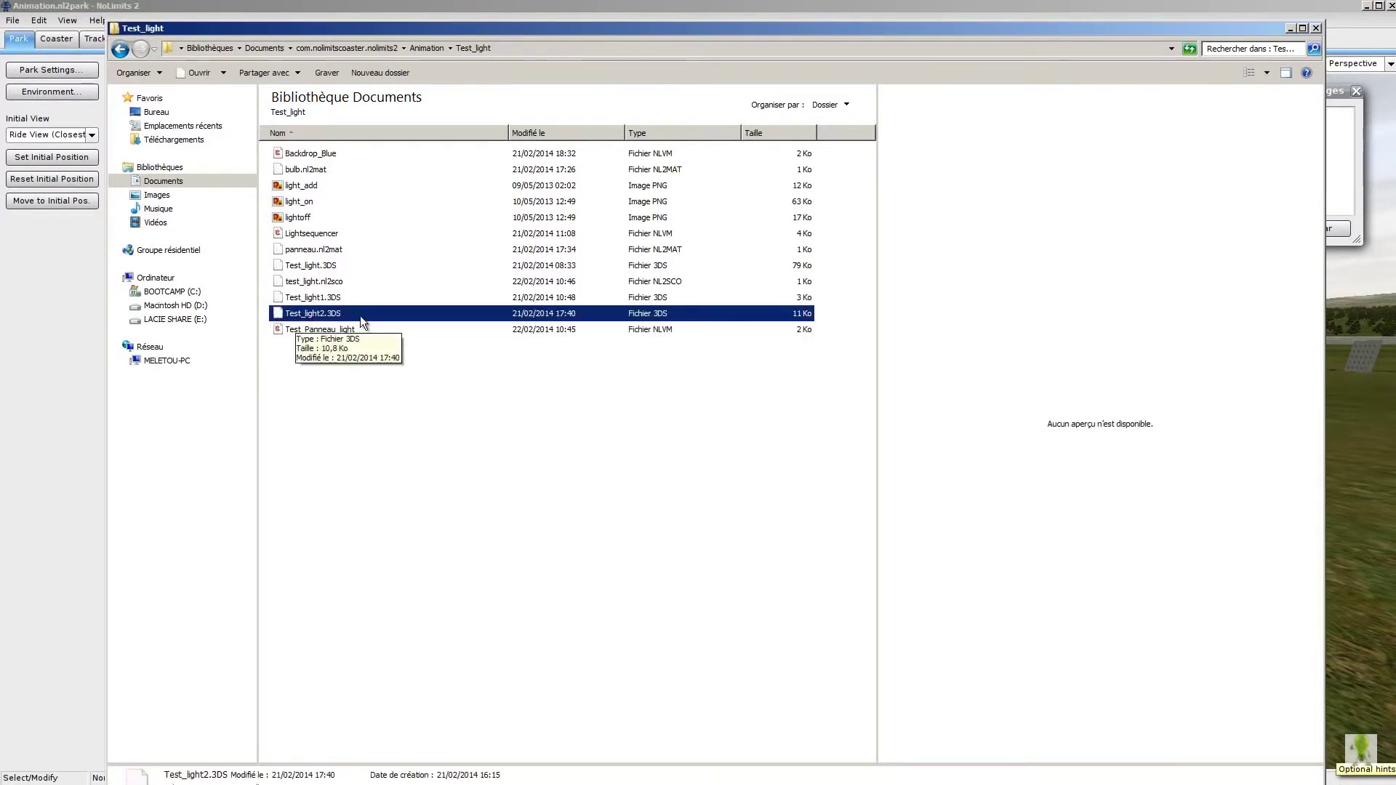
click(313, 404)
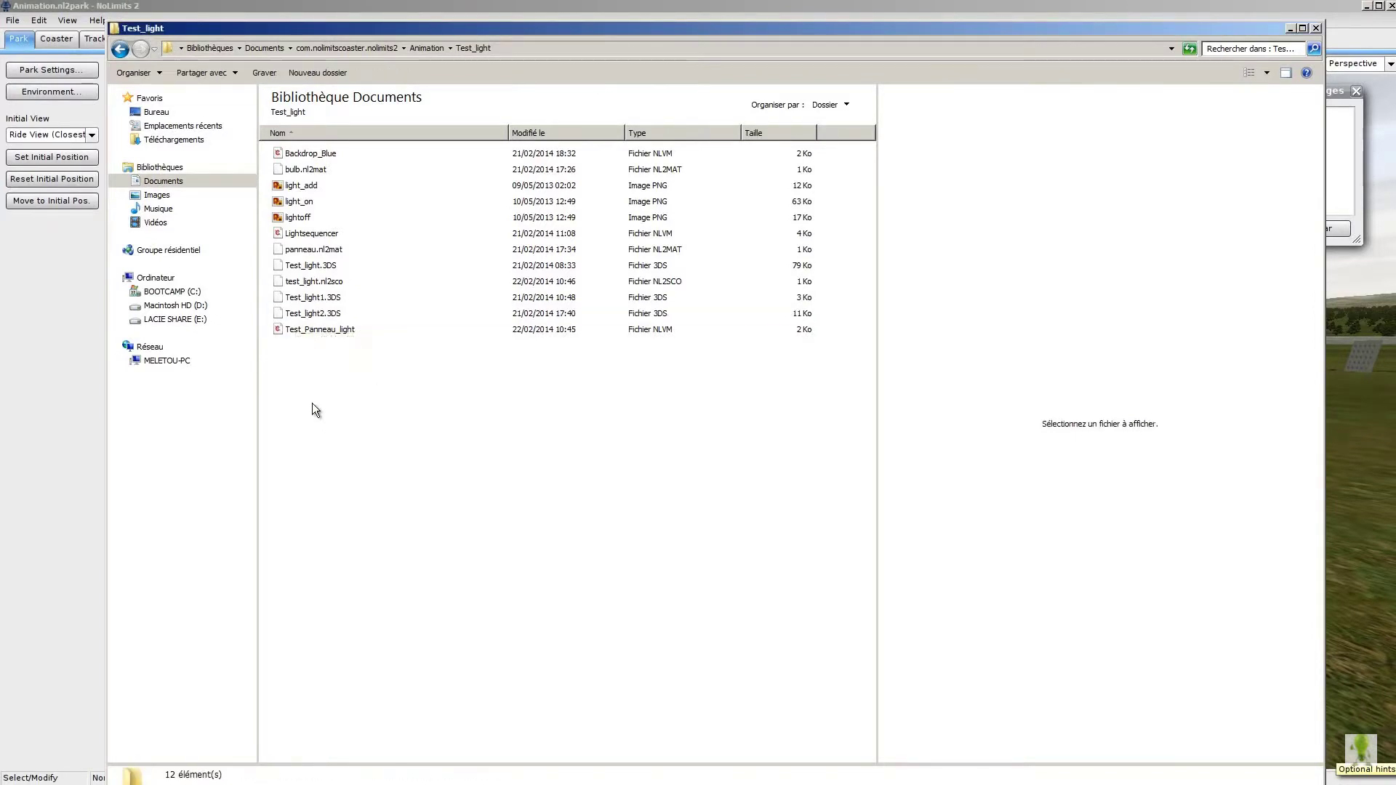
click(305, 191)
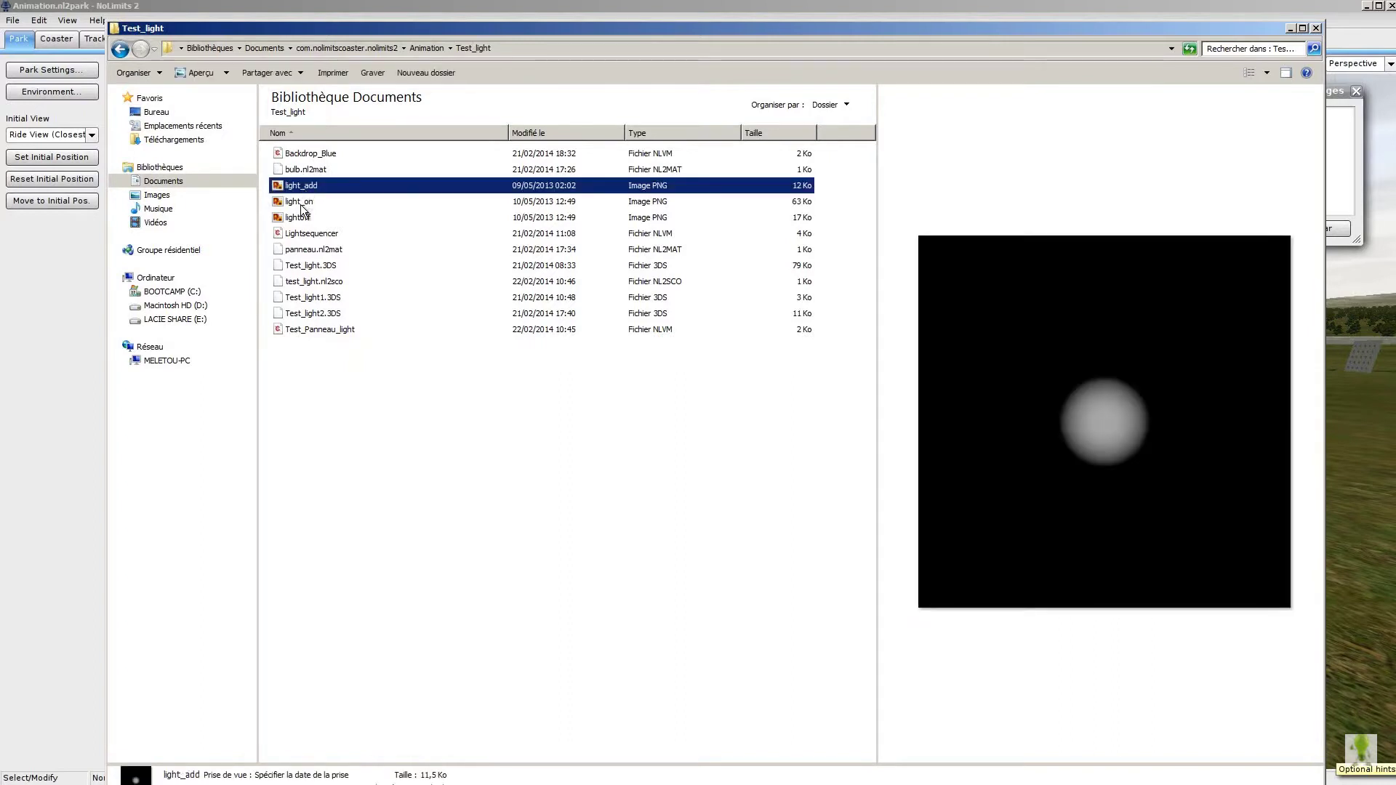
click(302, 209)
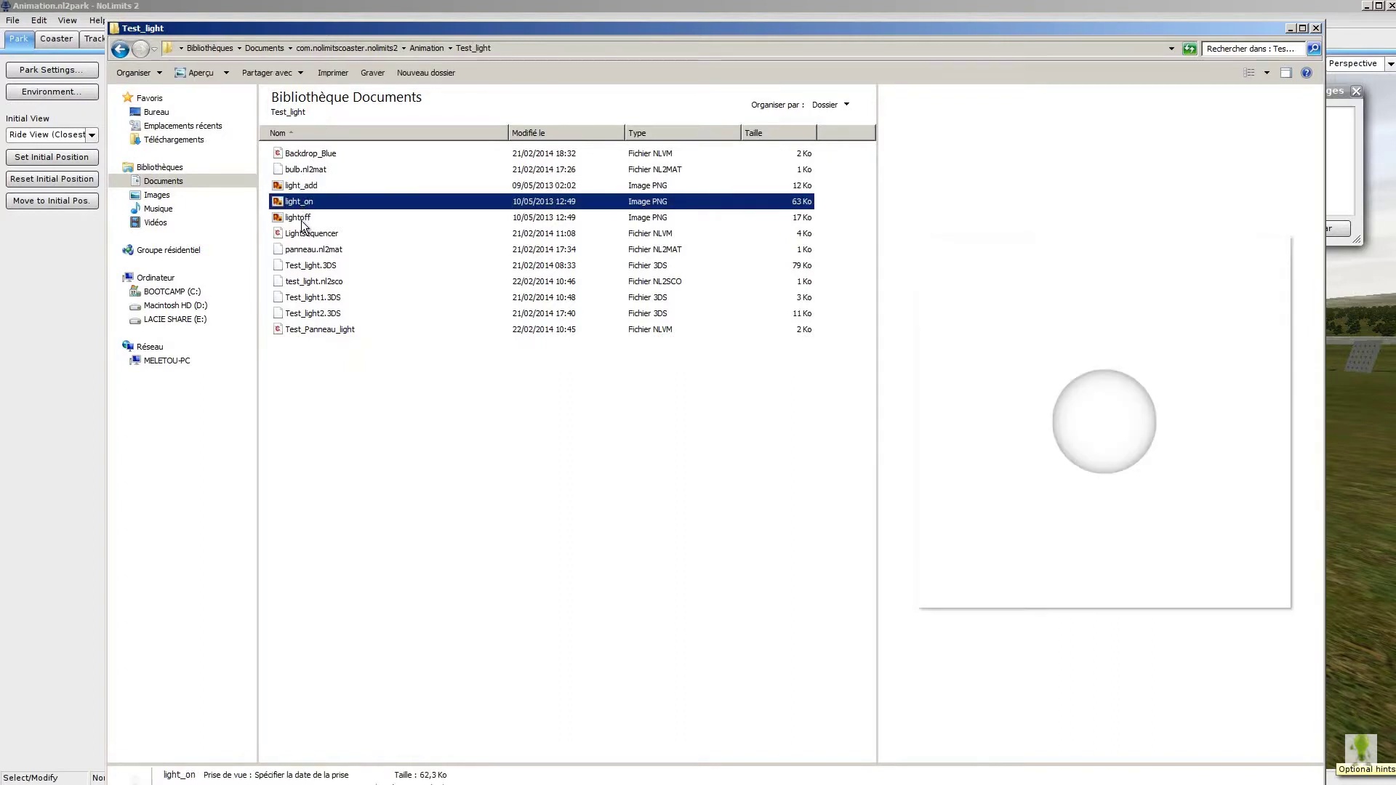
click(304, 220)
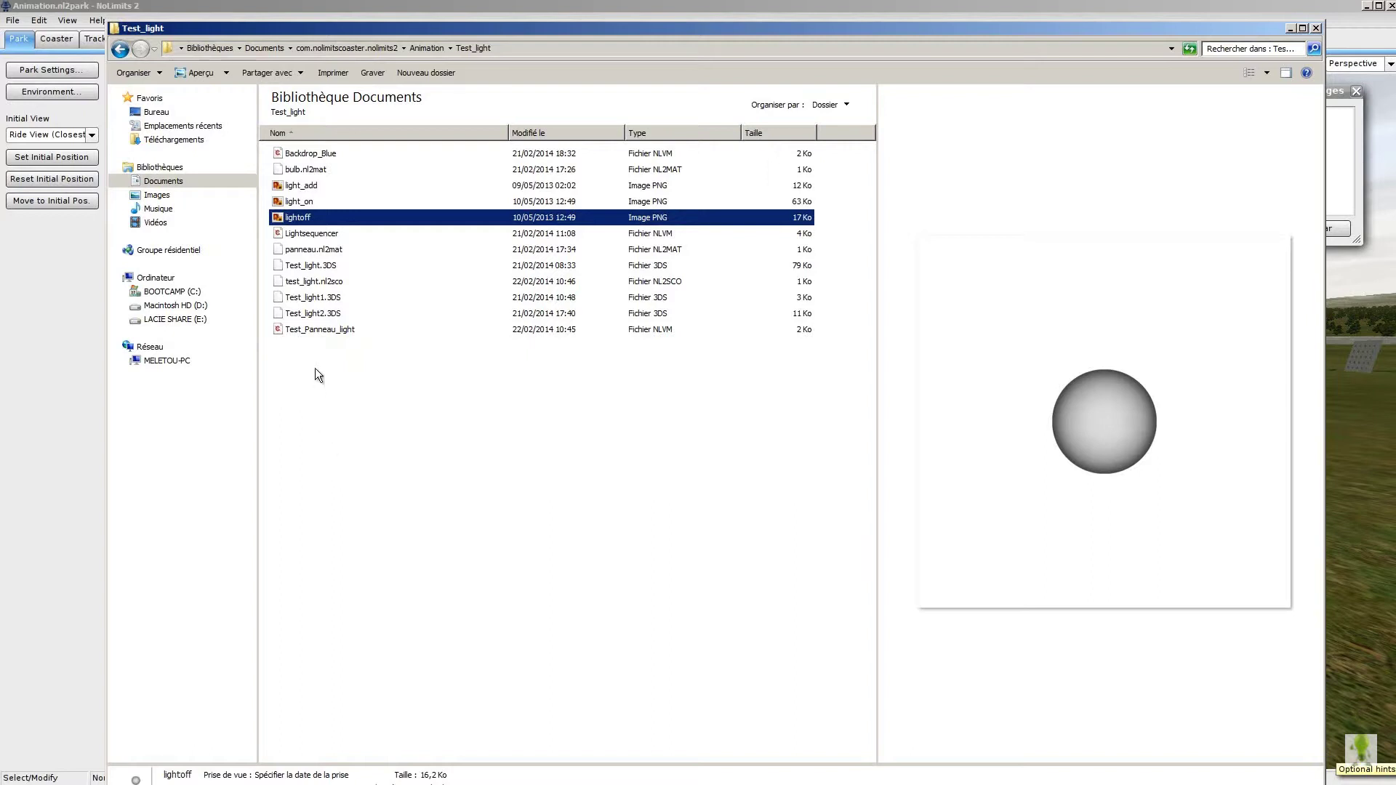
- Point out the script files Backdrop_Blue, Lightsequencer and Test_Panneau_light in the Test_light folder
click(316, 158)
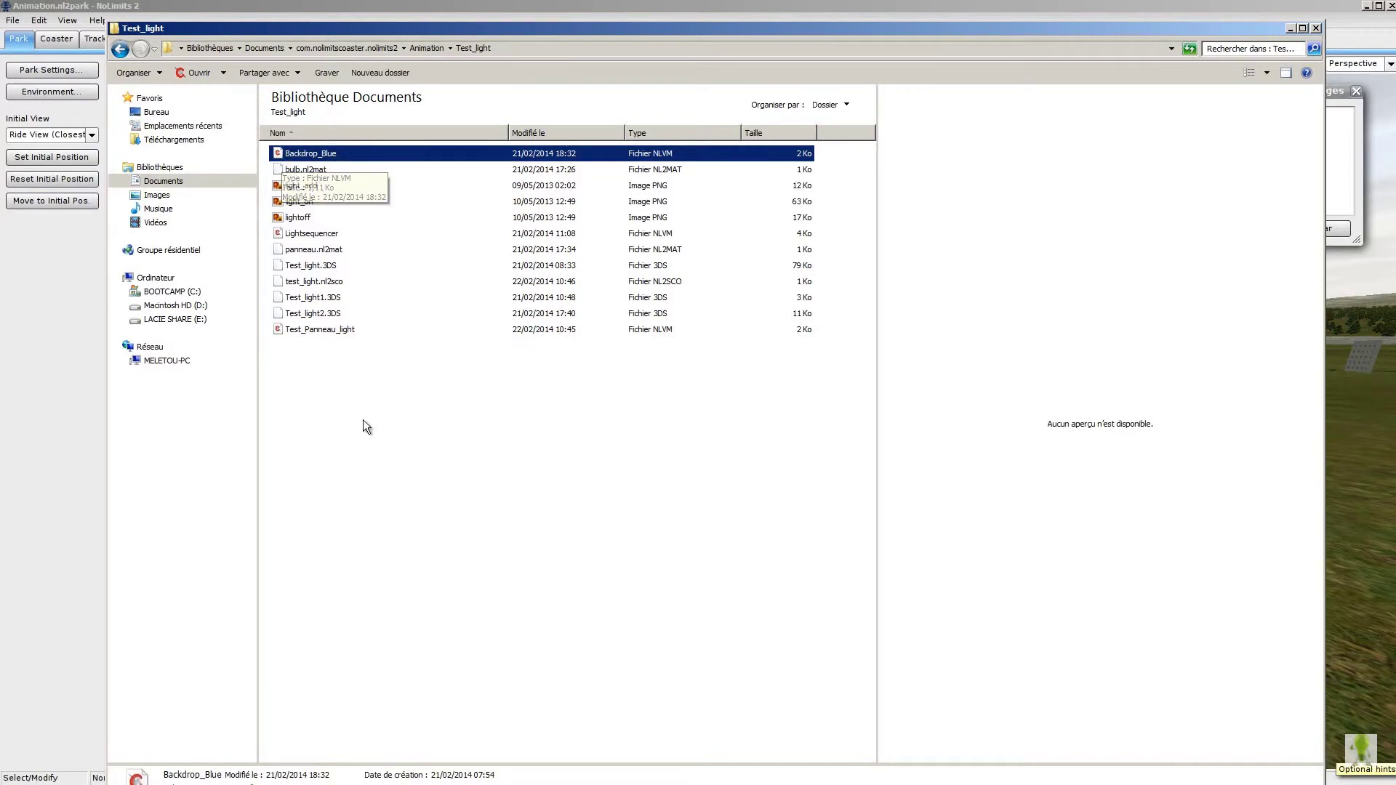
click(314, 234)
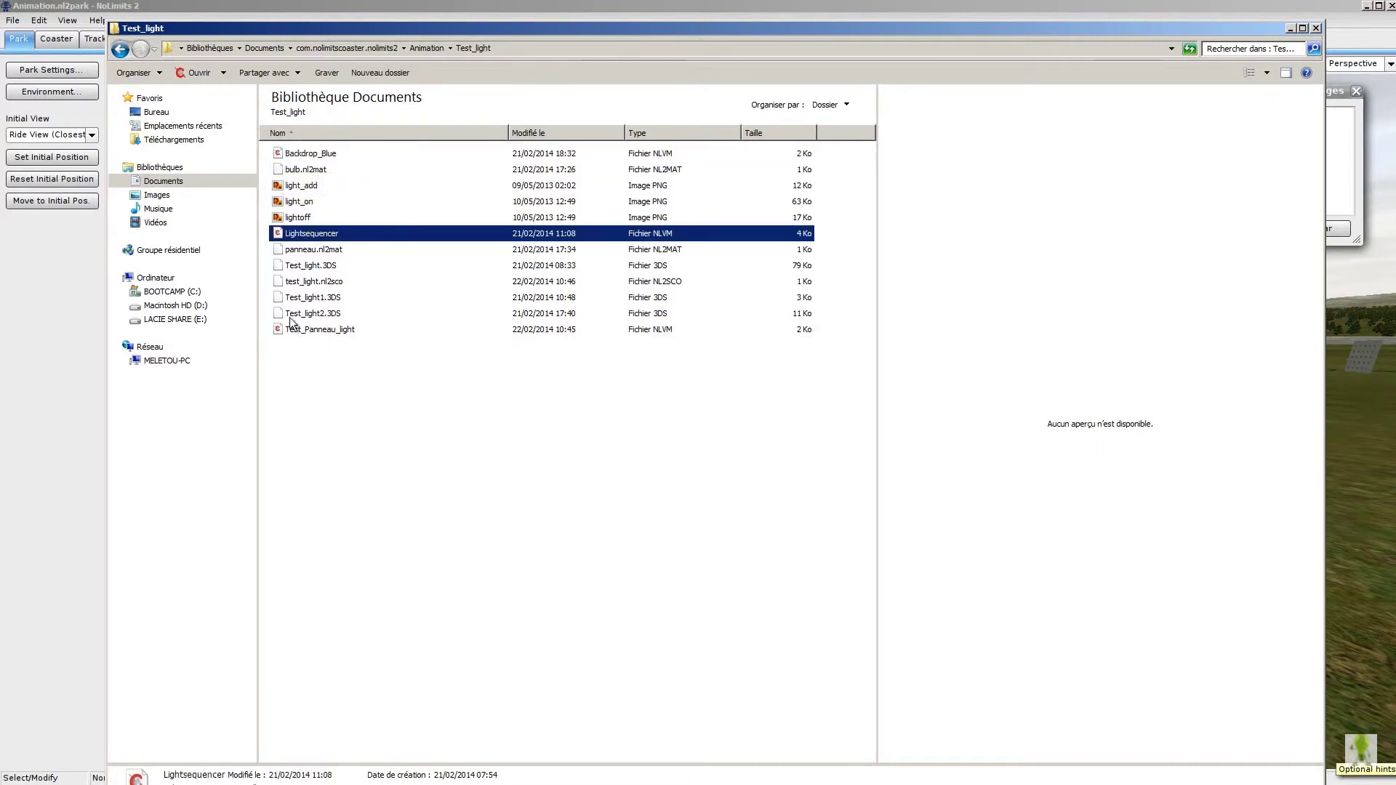
click(317, 333)
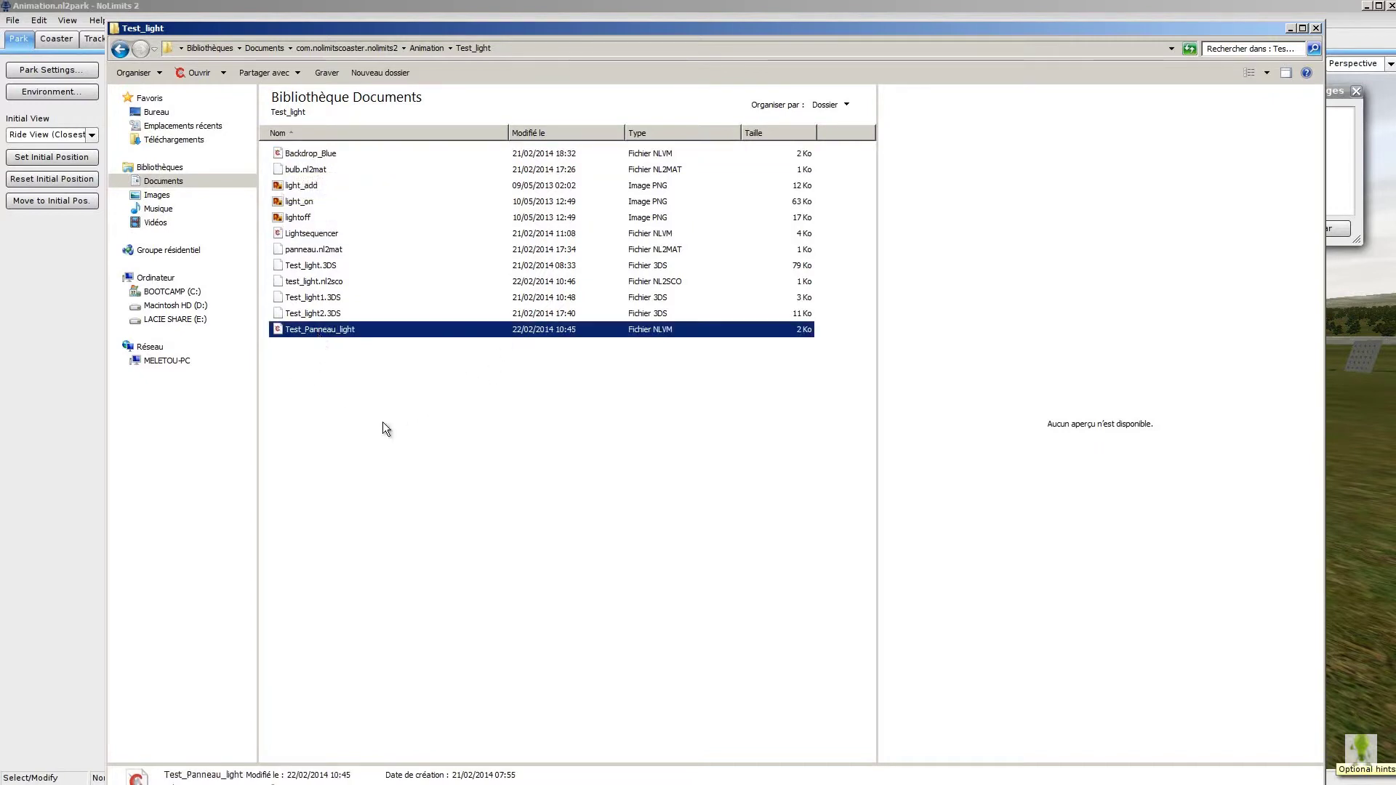
click(501, 479)
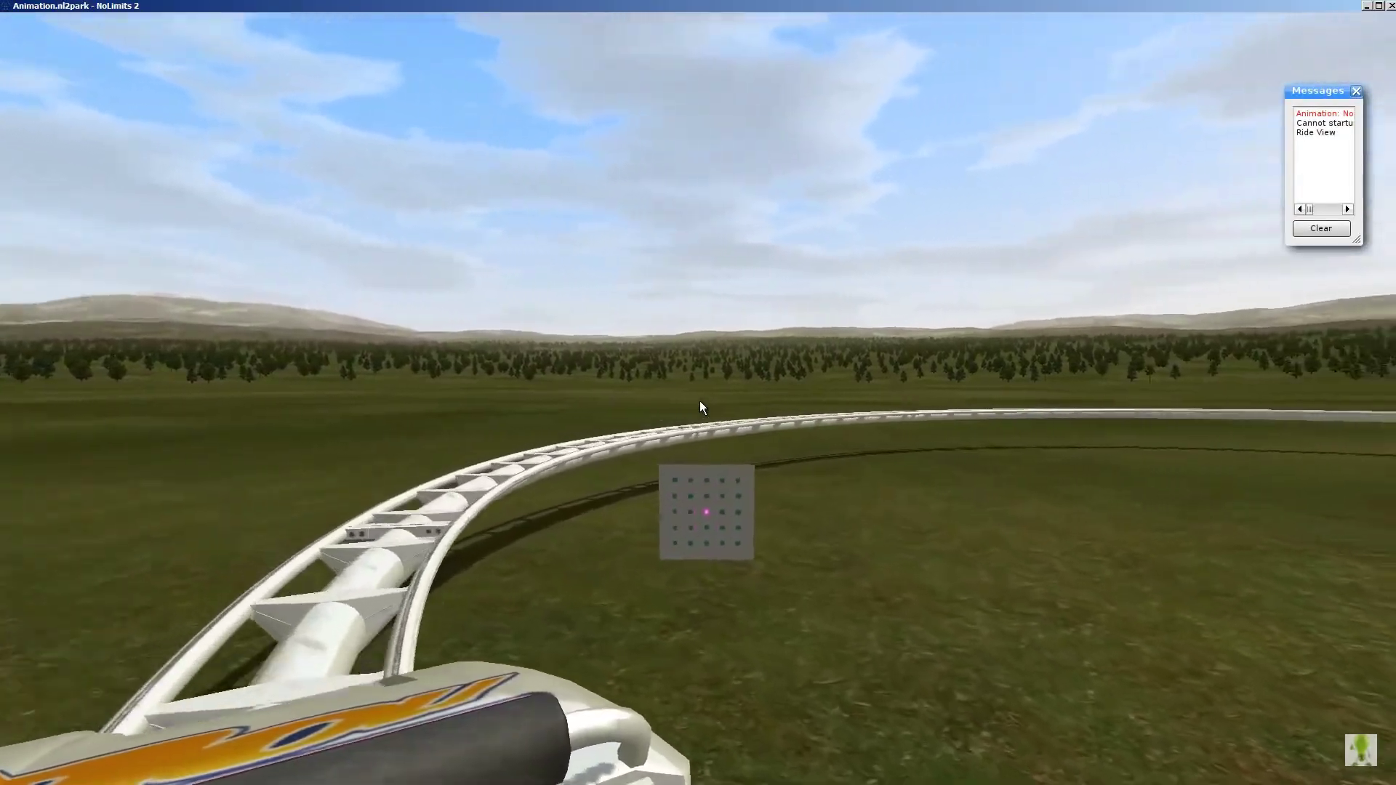
- Leave the ride view in NoLimits 2 and check the scripts and materials assigned to test_light.nl2sco
key(Escape)
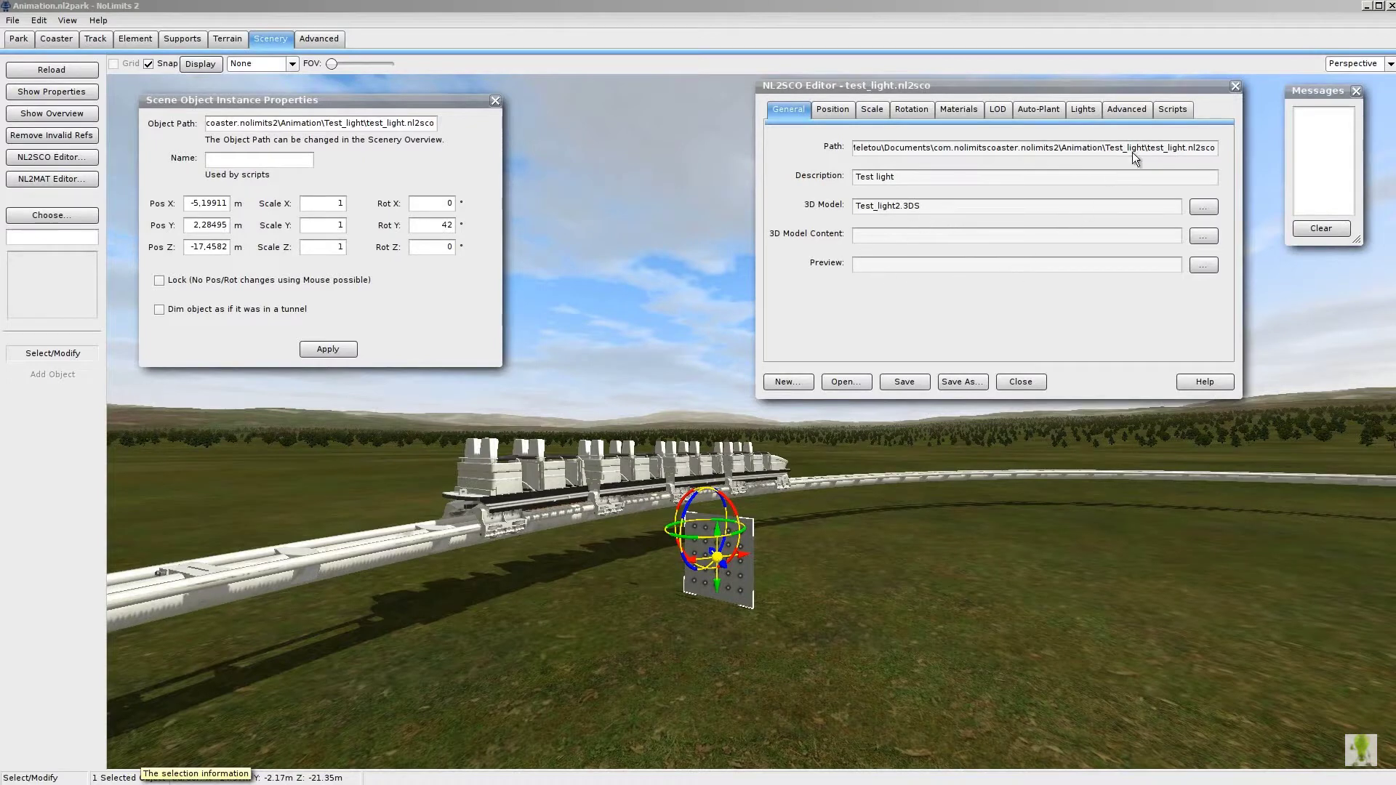
click(1182, 107)
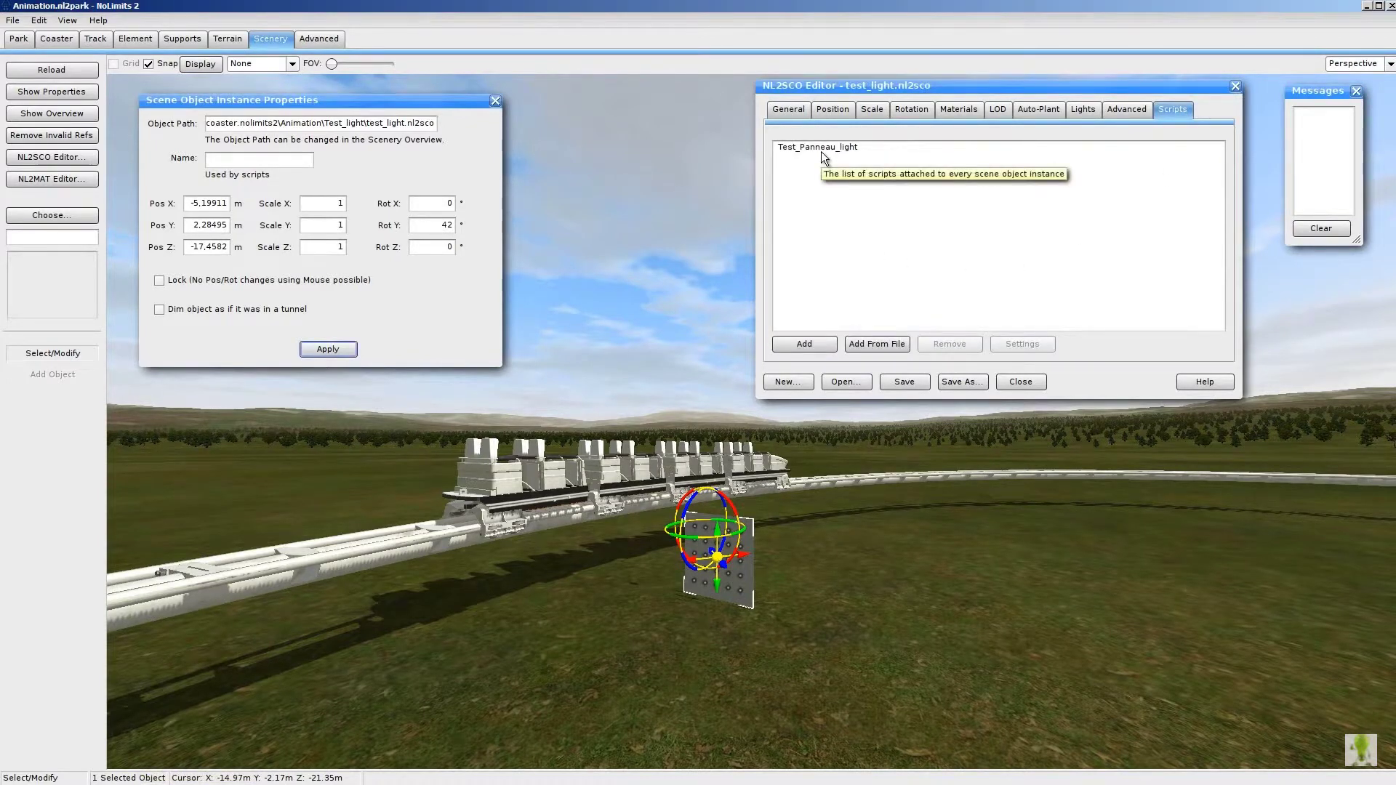
click(959, 114)
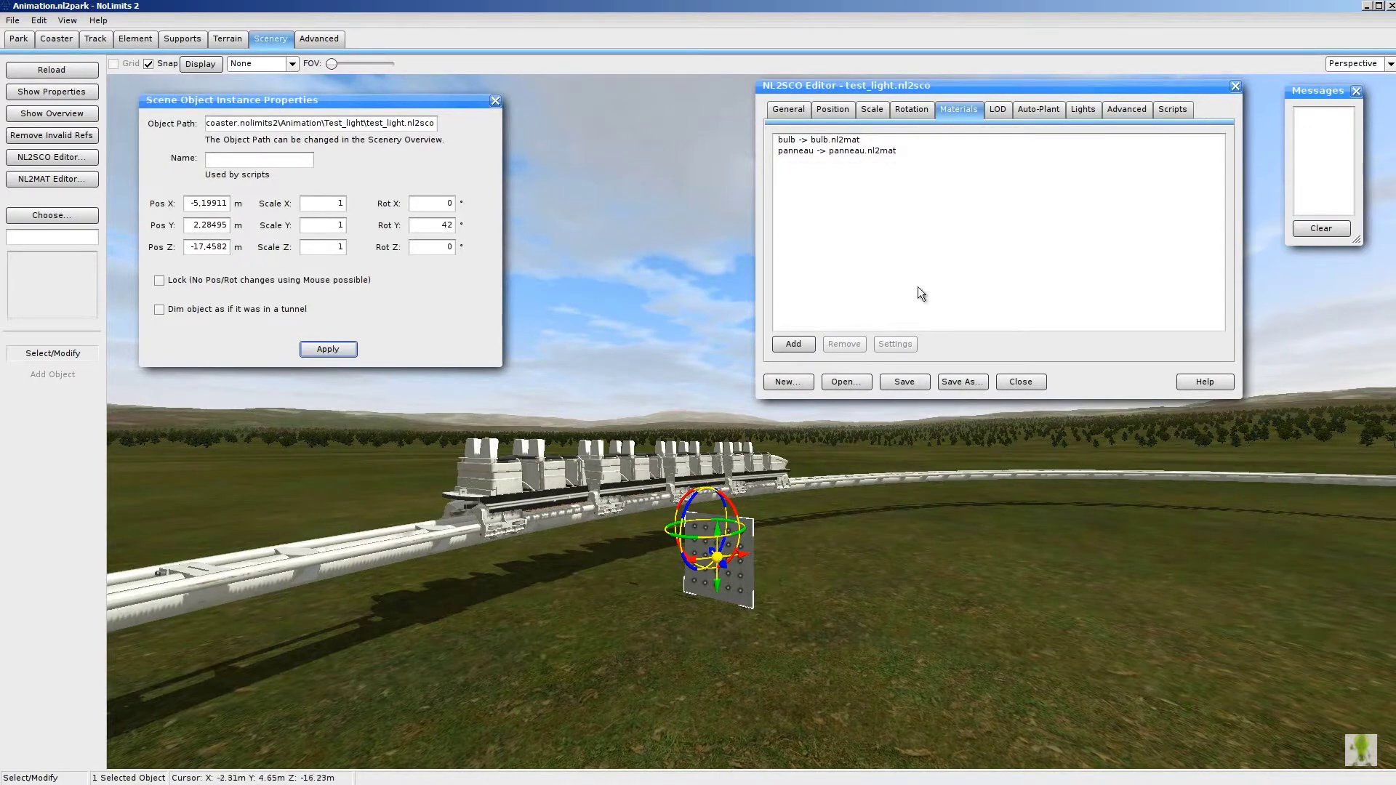
- Open bulb.nl2mat in the material editor and check the texture file assigned to Texture Units 0, 1 and 2, without changing them
double_click(678, 624)
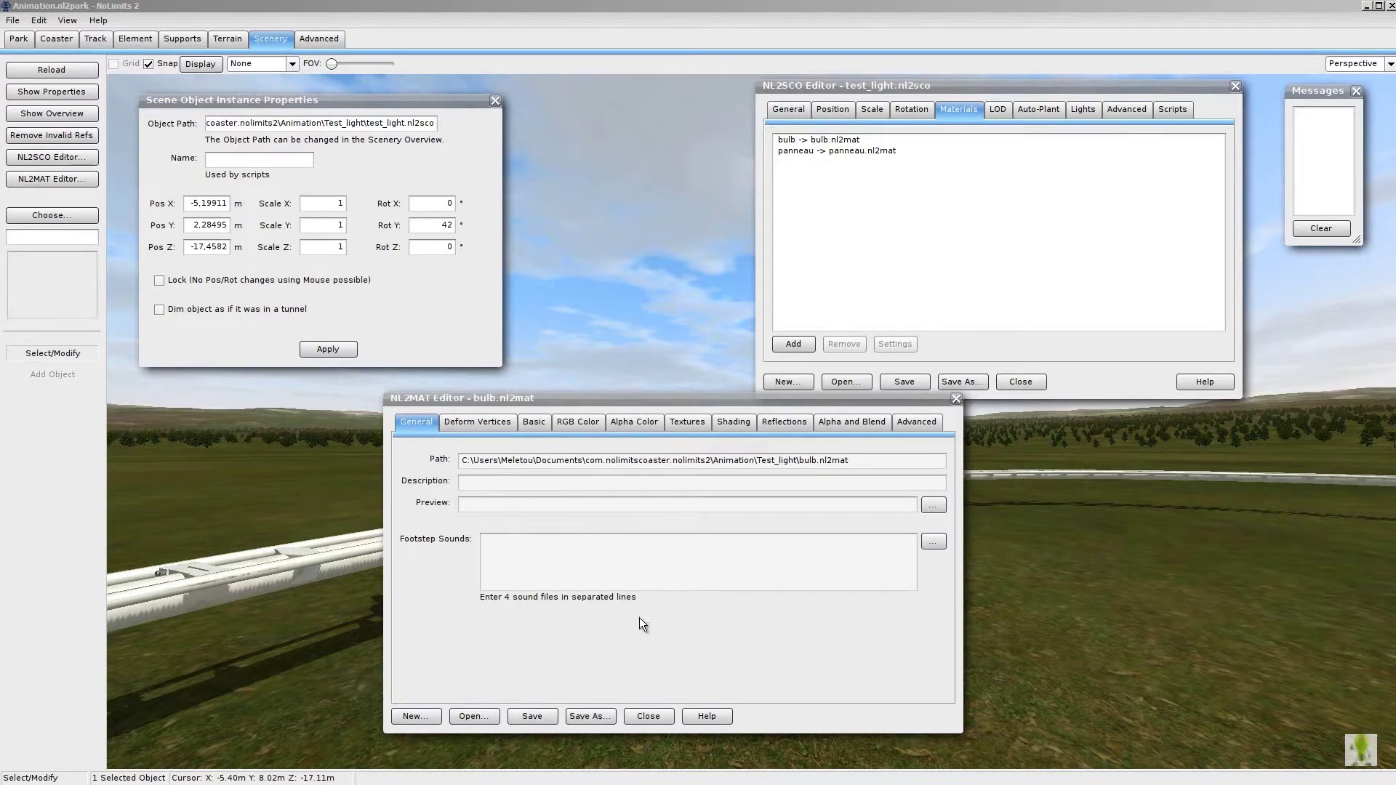
click(686, 422)
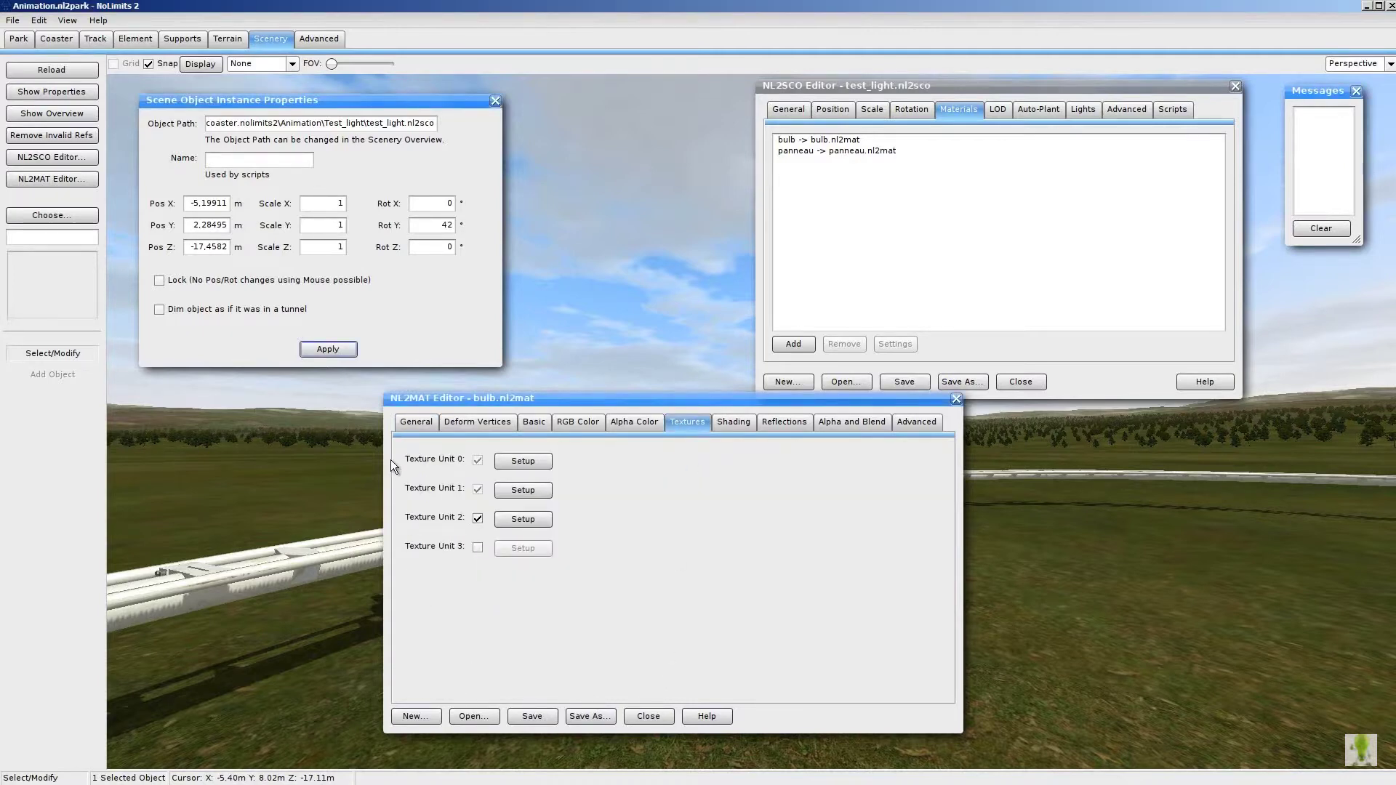
click(535, 460)
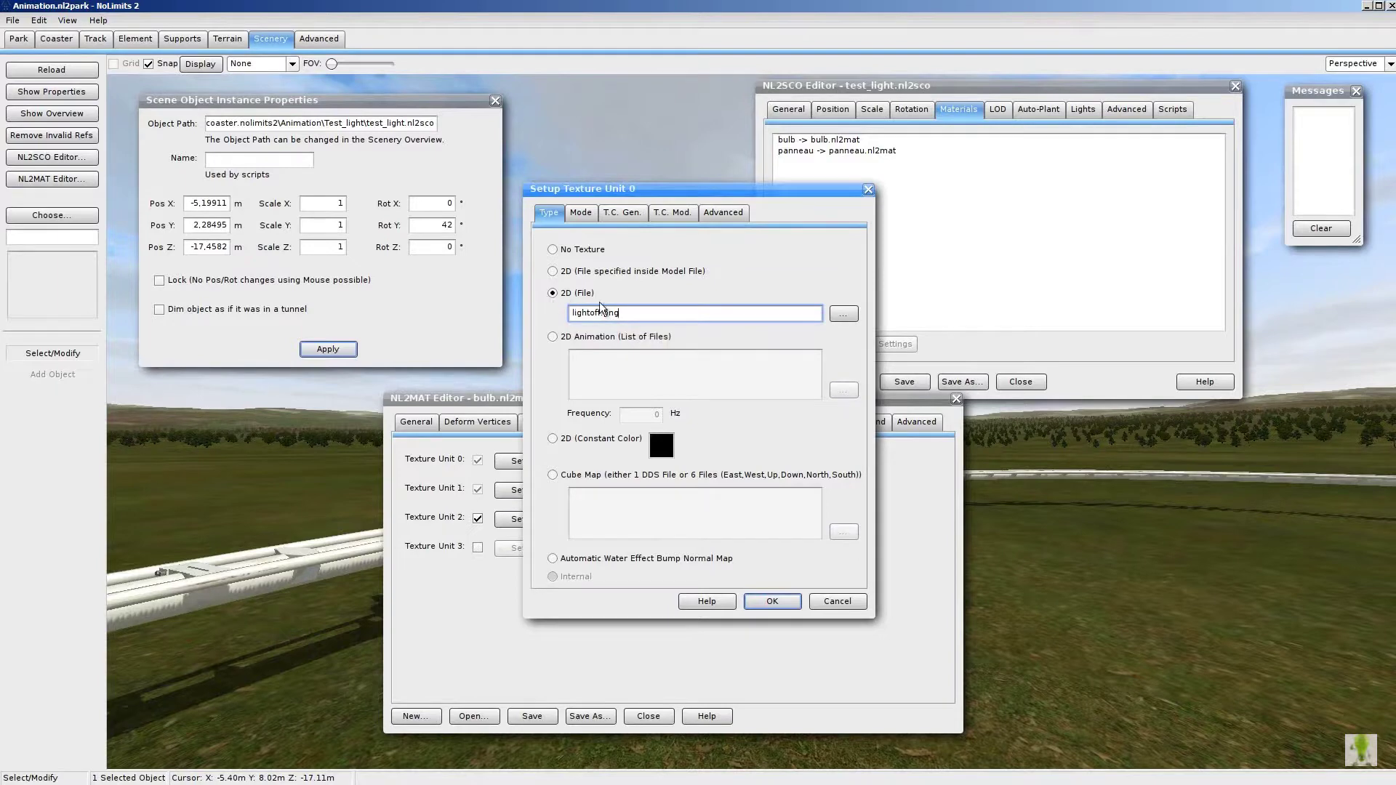
click(853, 605)
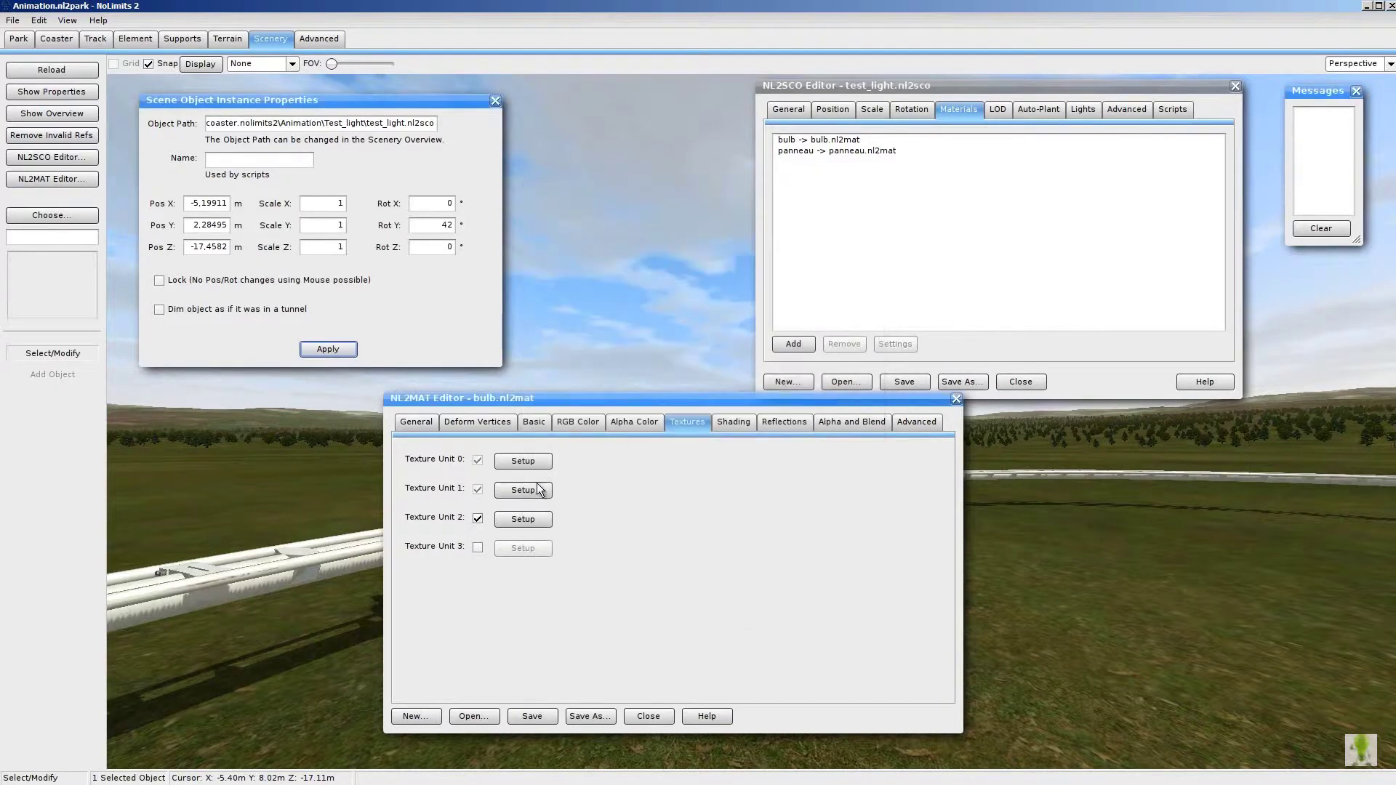
click(529, 488)
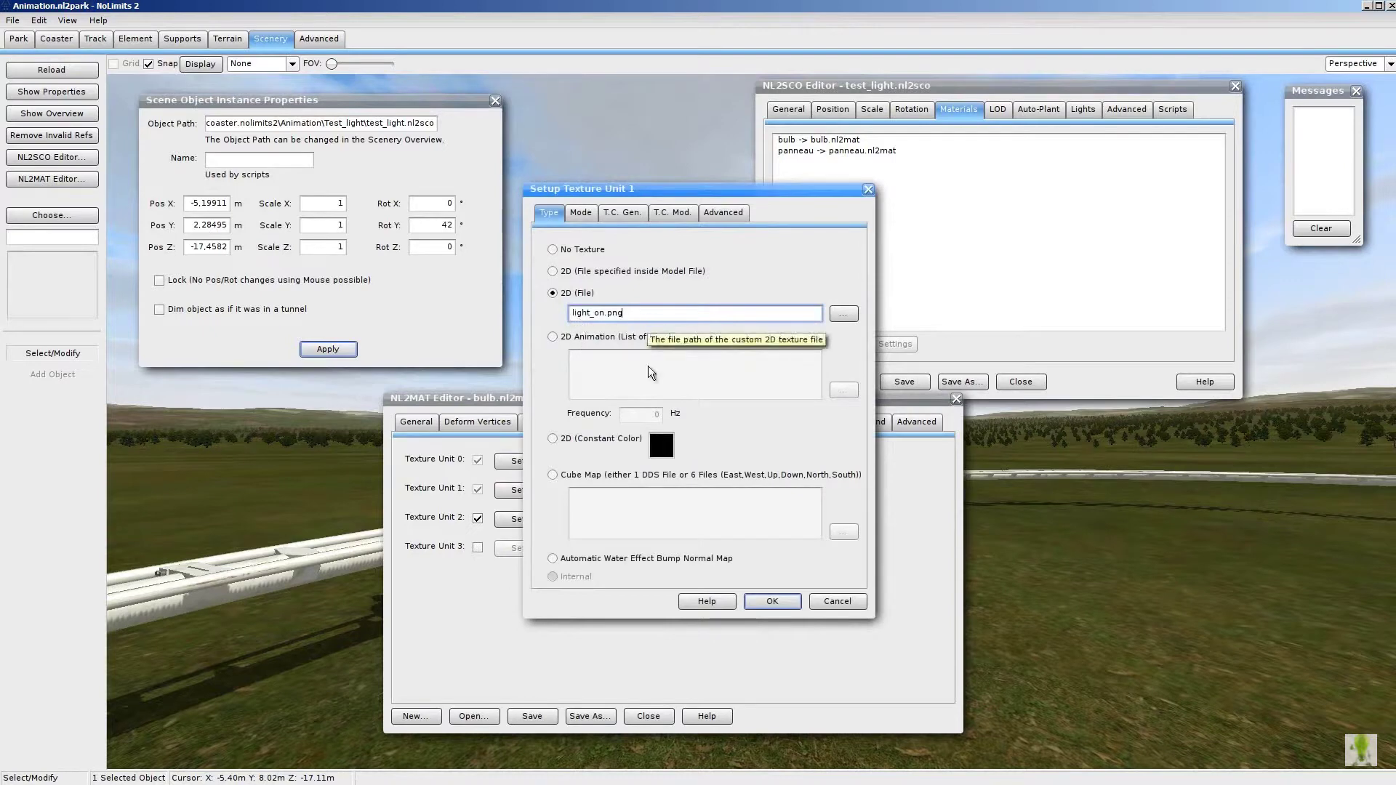
click(839, 602)
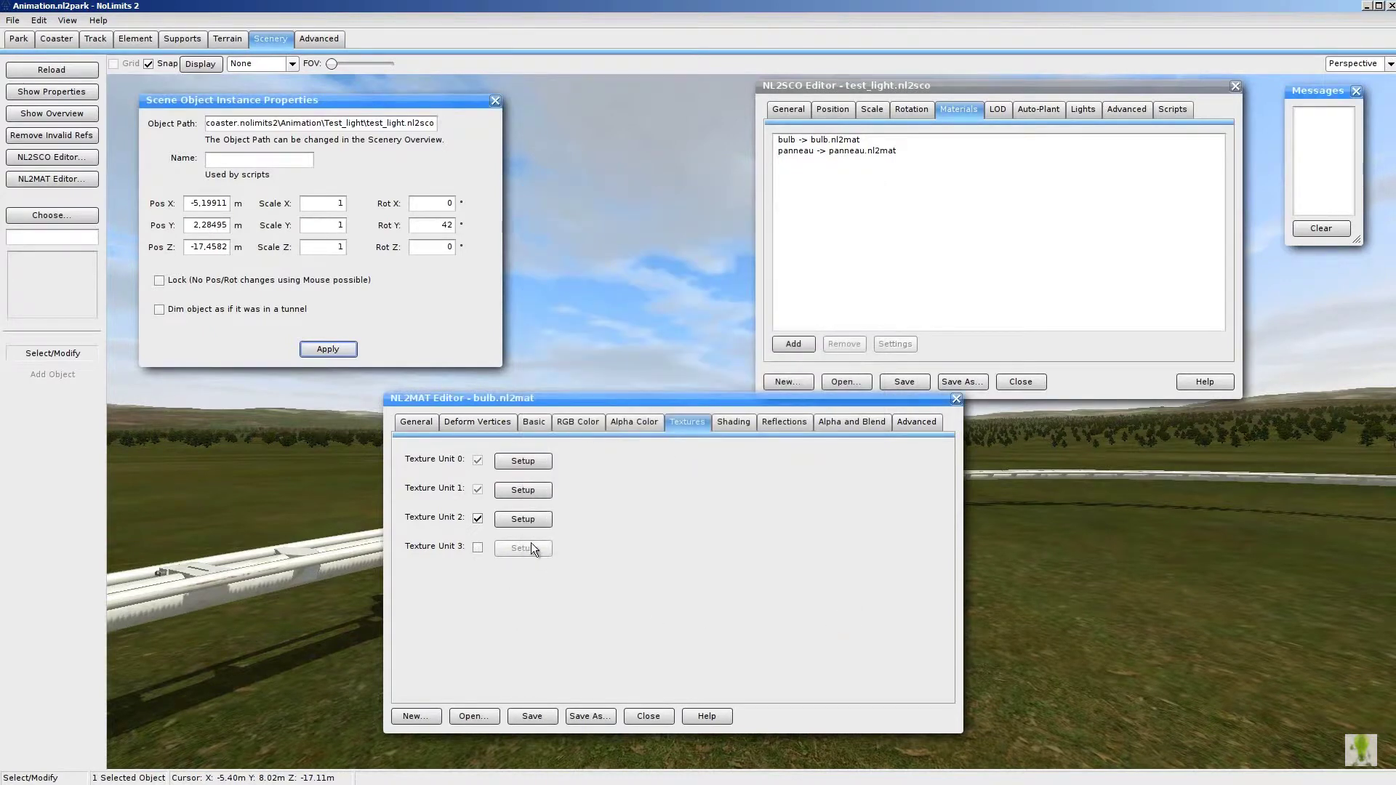
click(525, 519)
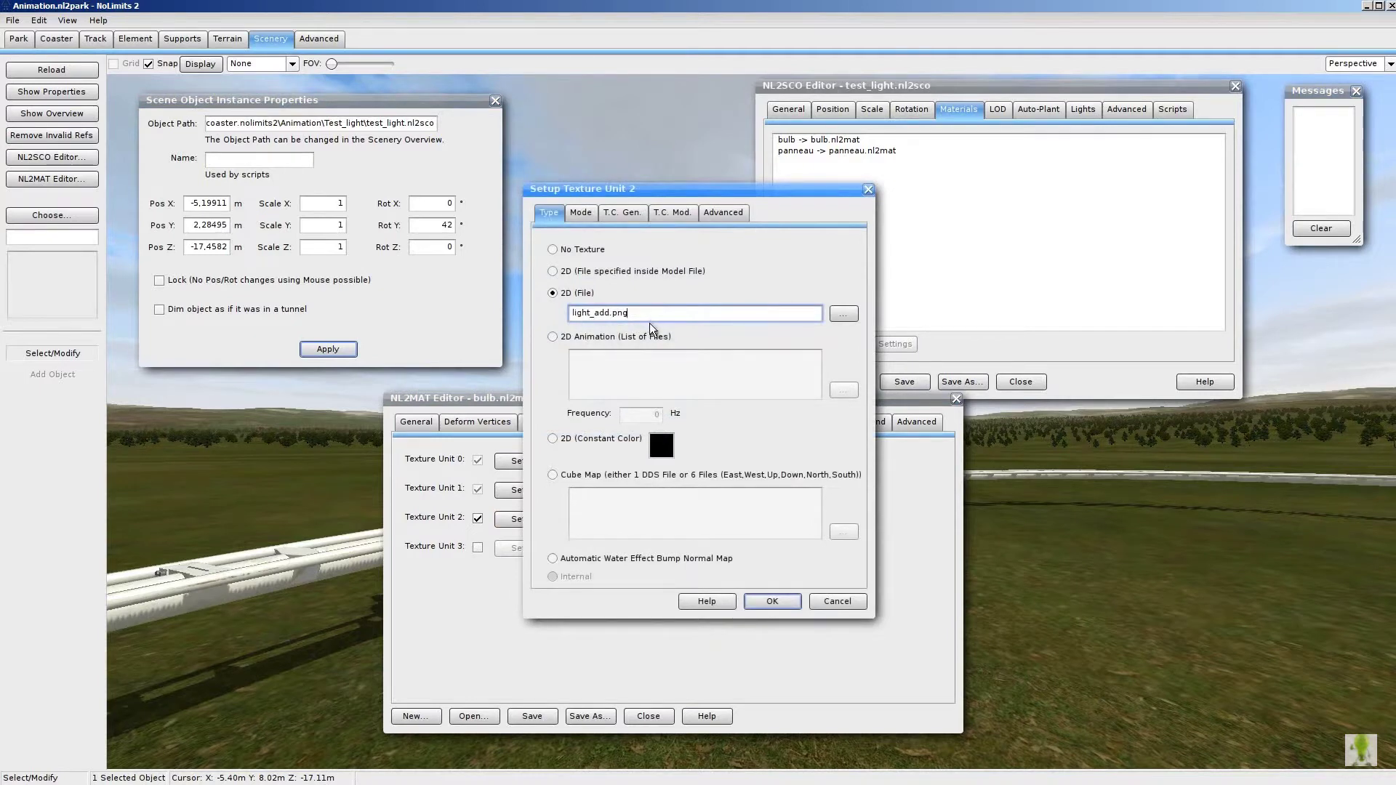
click(829, 603)
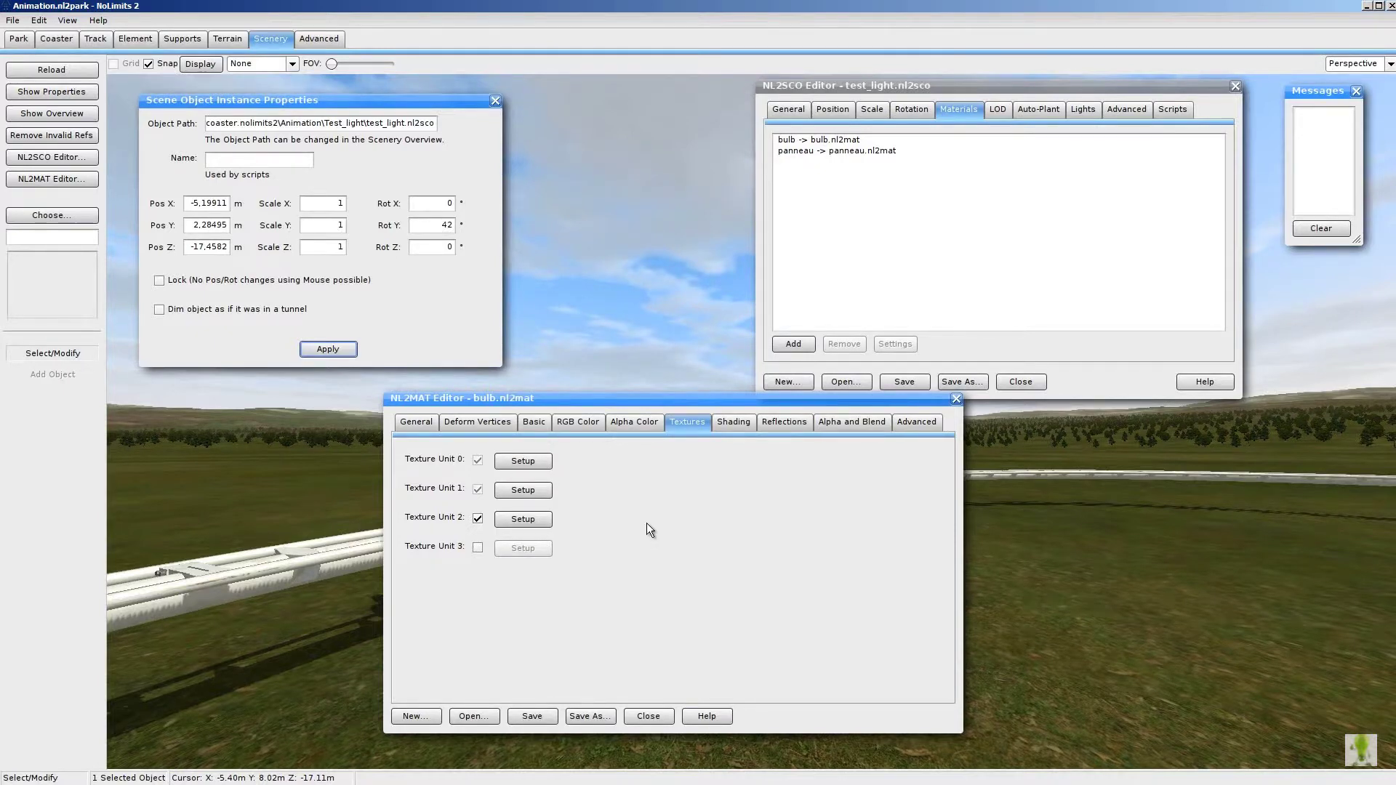
- Examine the bulb material's custom shader core code and compare its tex0, tex1 and tex2 references with the enabled texture units
click(741, 423)
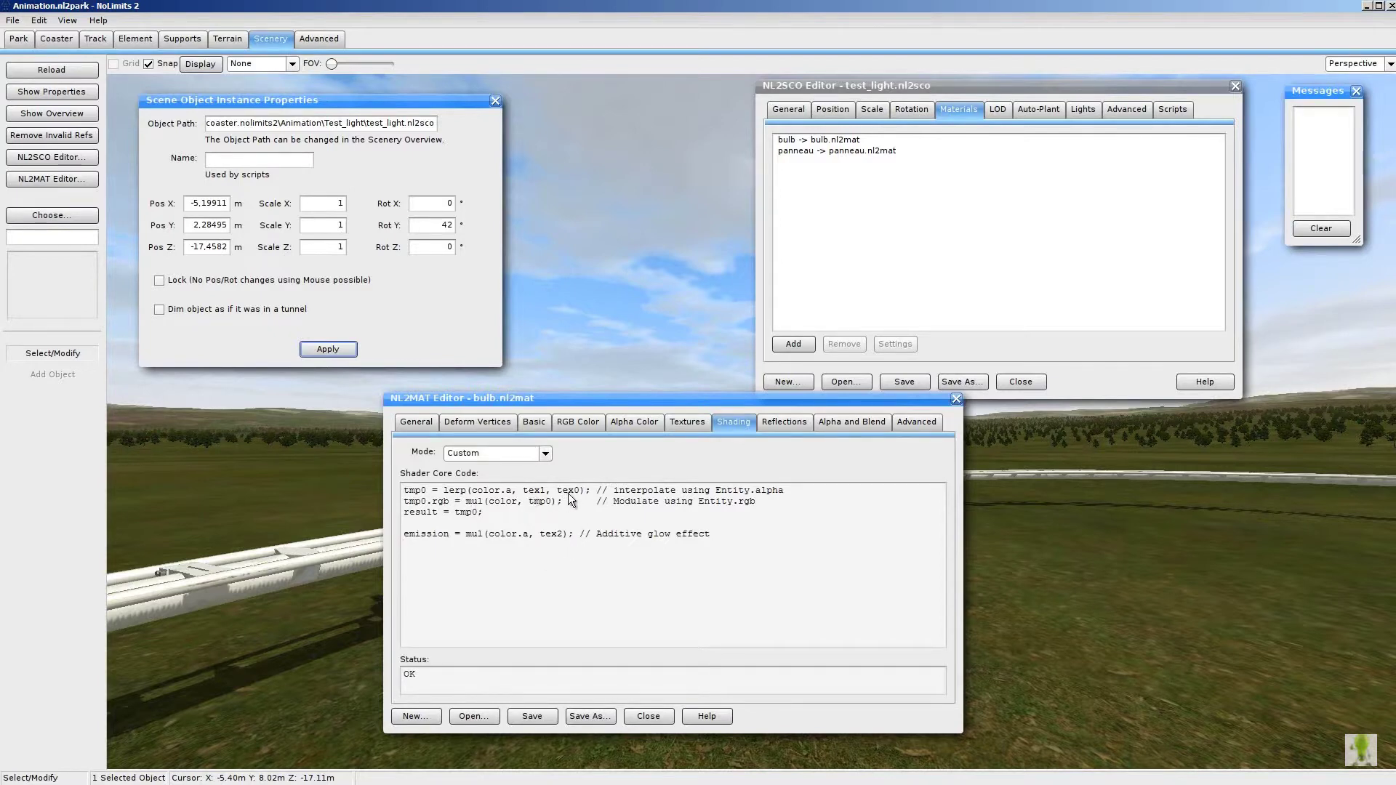
click(688, 425)
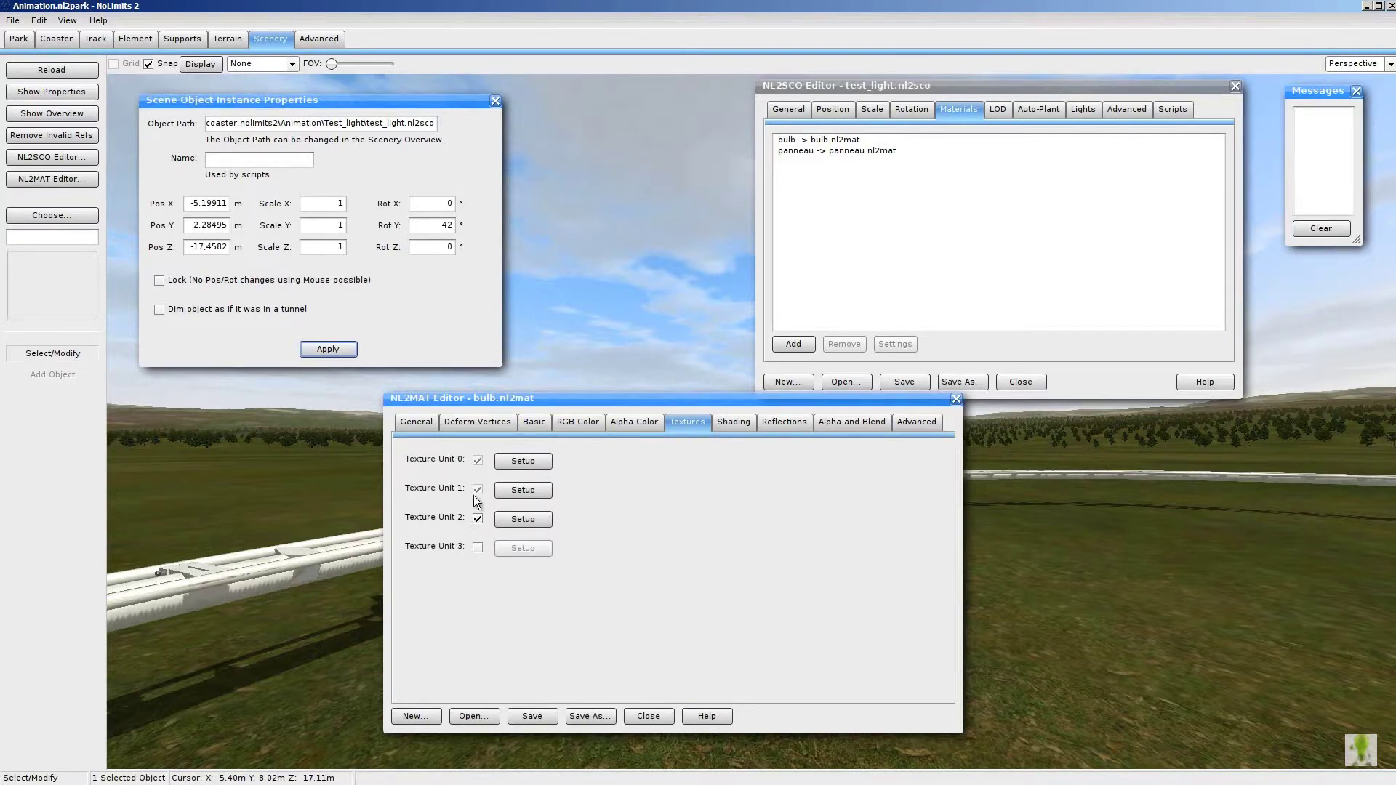
click(751, 420)
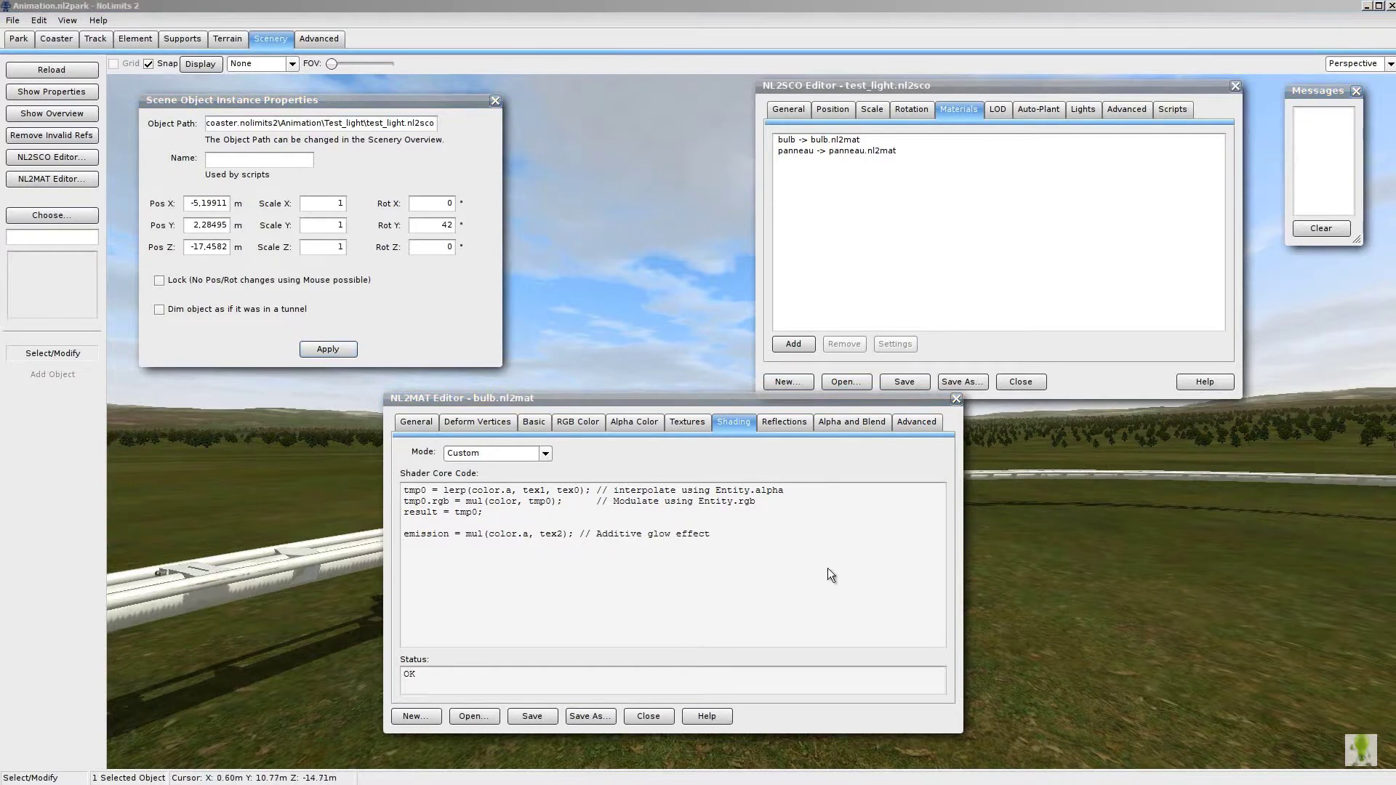
- Check the bulb's alpha and blend settings and the texture source of Texture Unit 0 in panneau.nl2mat, without changing them
click(846, 424)
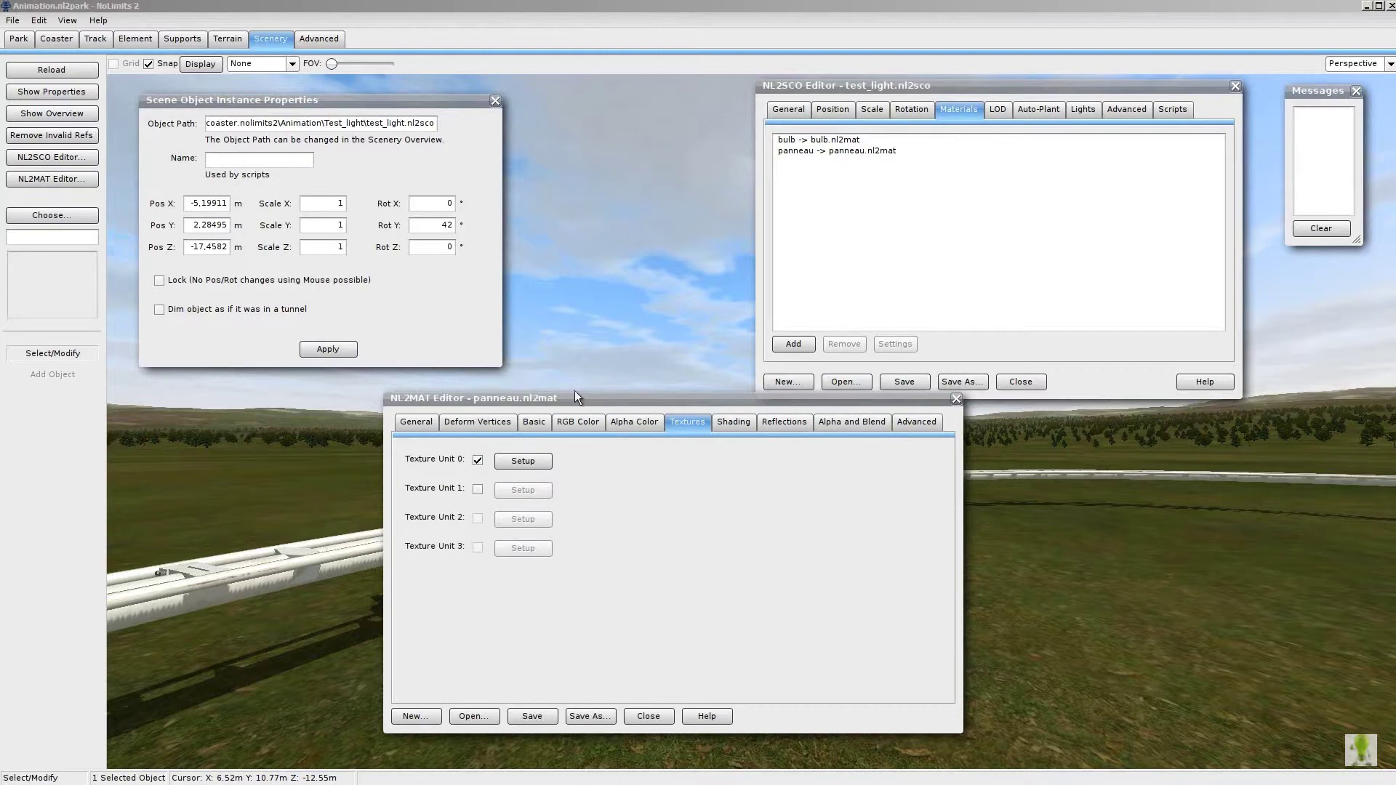
click(523, 463)
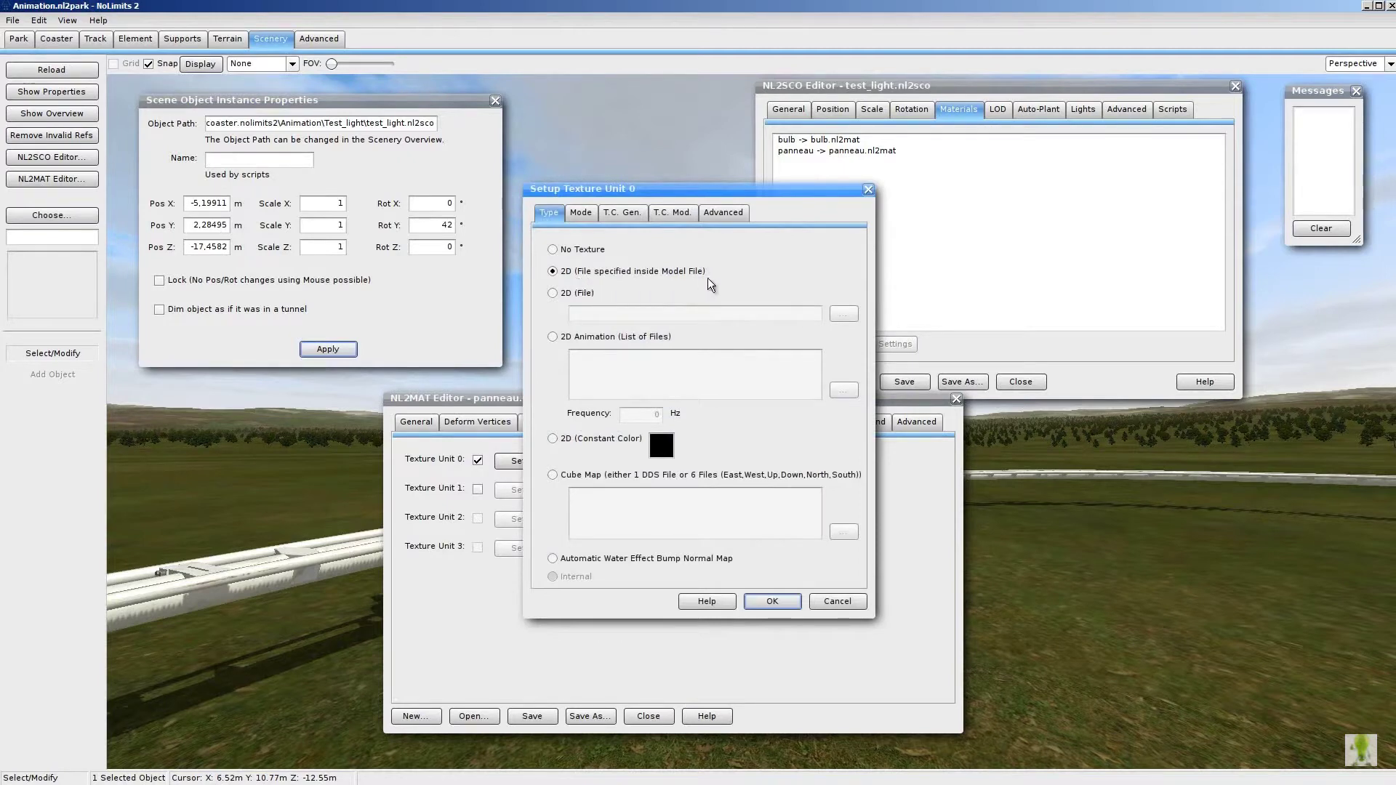
click(838, 602)
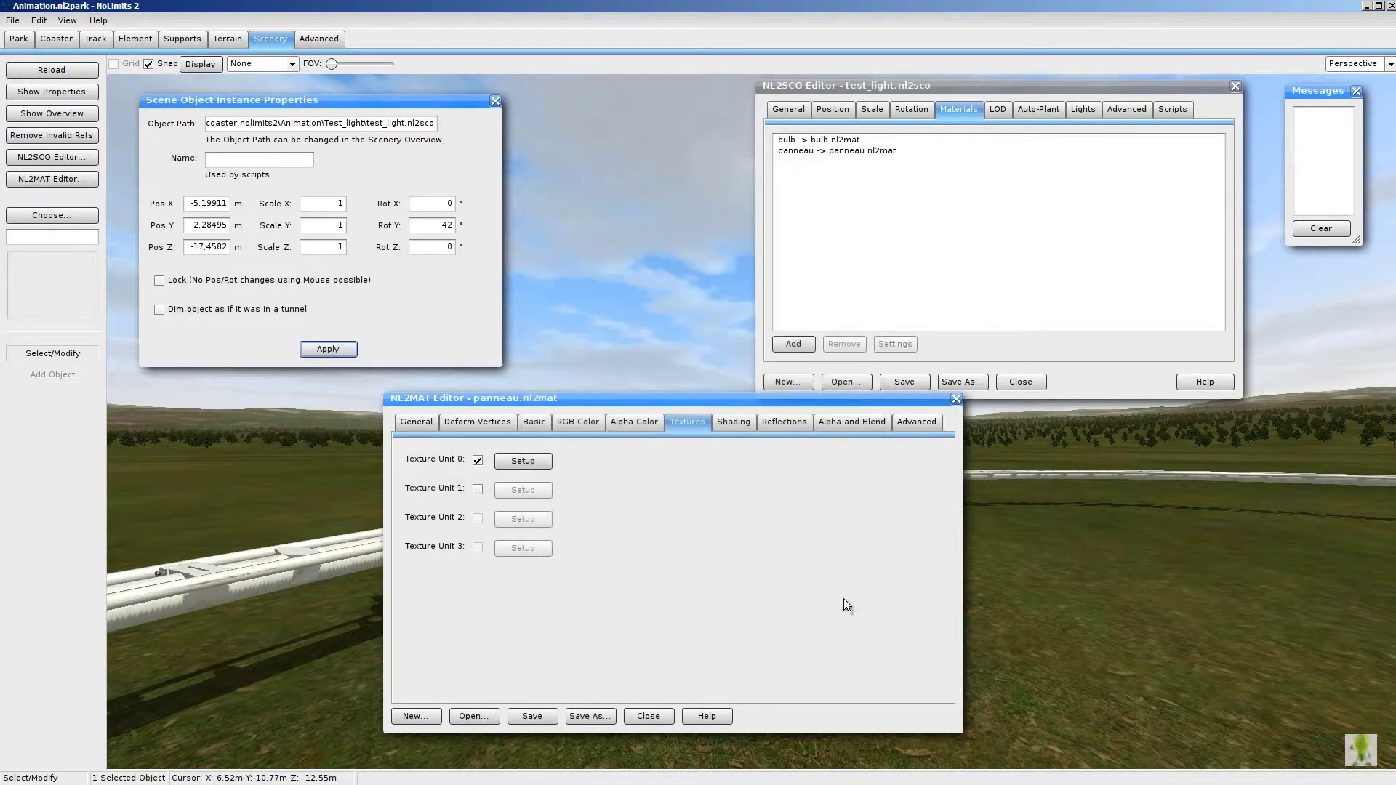
- Switch to ConTEXT and read through the Test_Panneau_light.nlvm script, including its light colors and bulb loading code
key(alt+Tab)
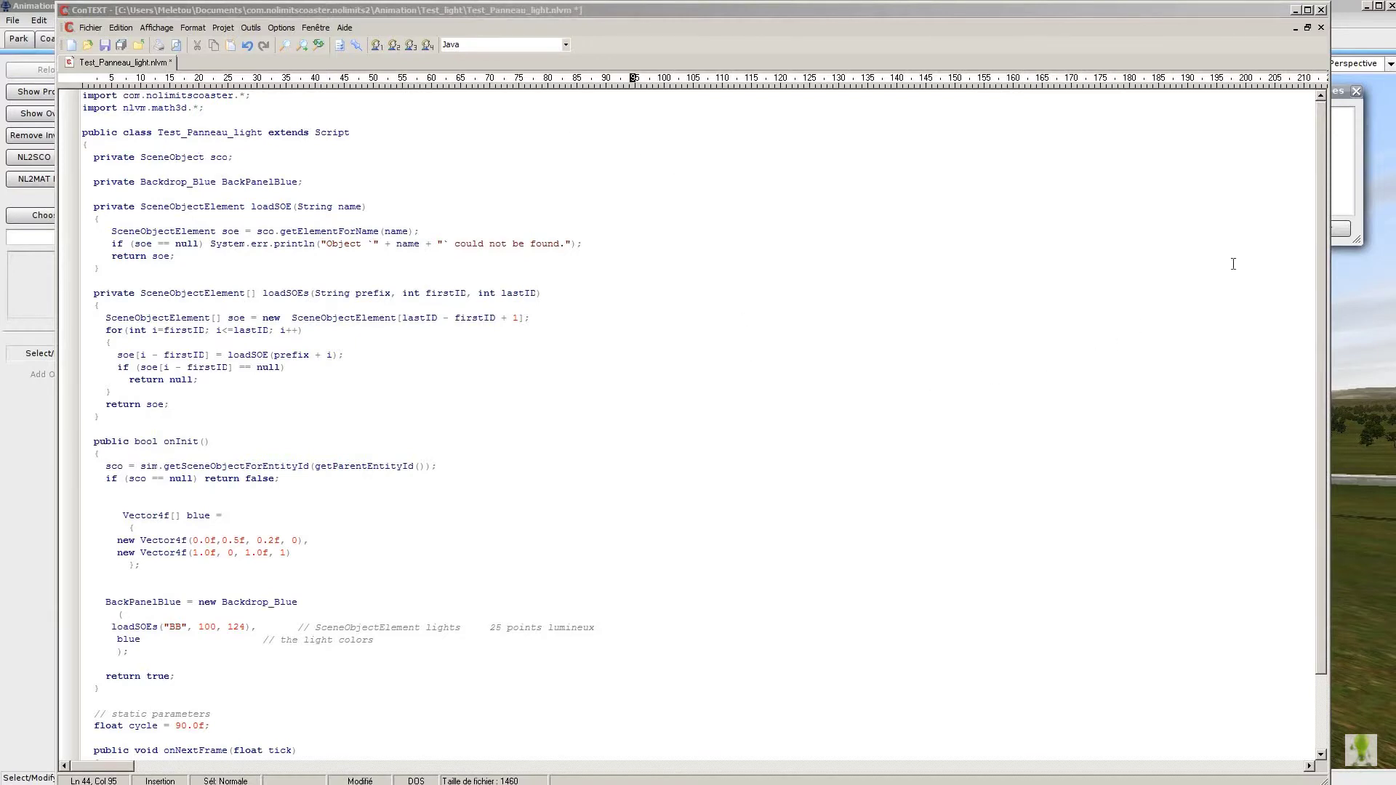
drag(1319, 116, 1317, 187)
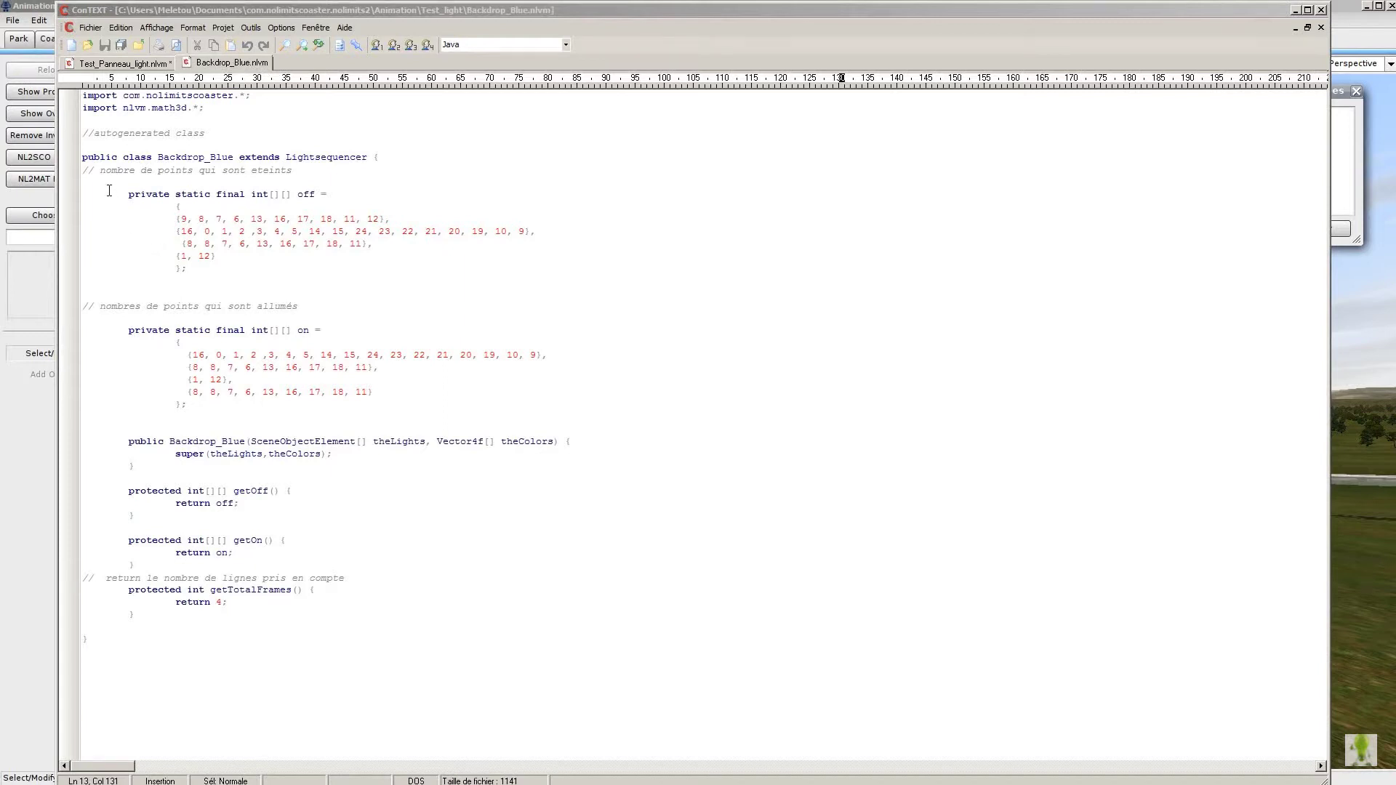
- Highlight the off and on light arrays in Backdrop_Blue.nlvm, including the off block alone and its first line
click(109, 191)
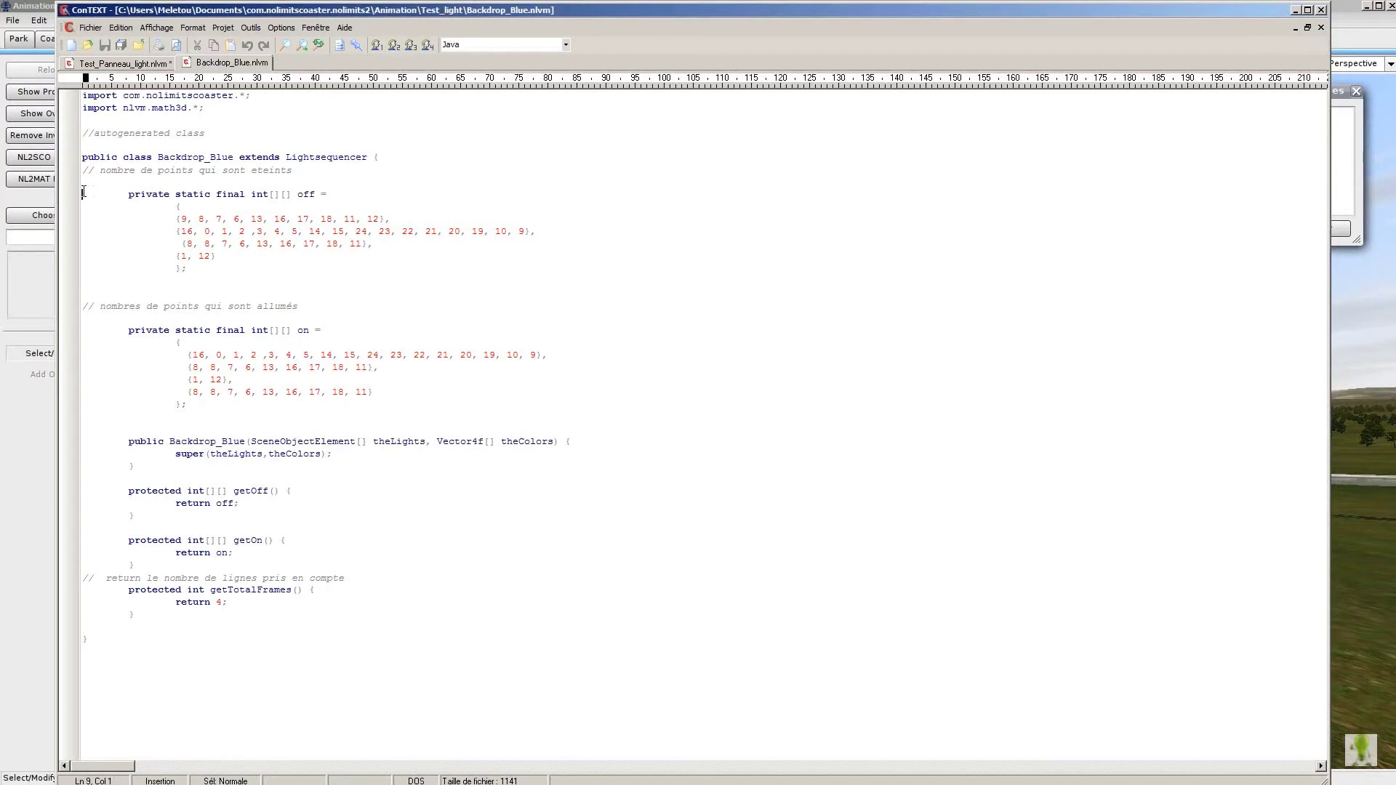
drag(90, 197, 123, 416)
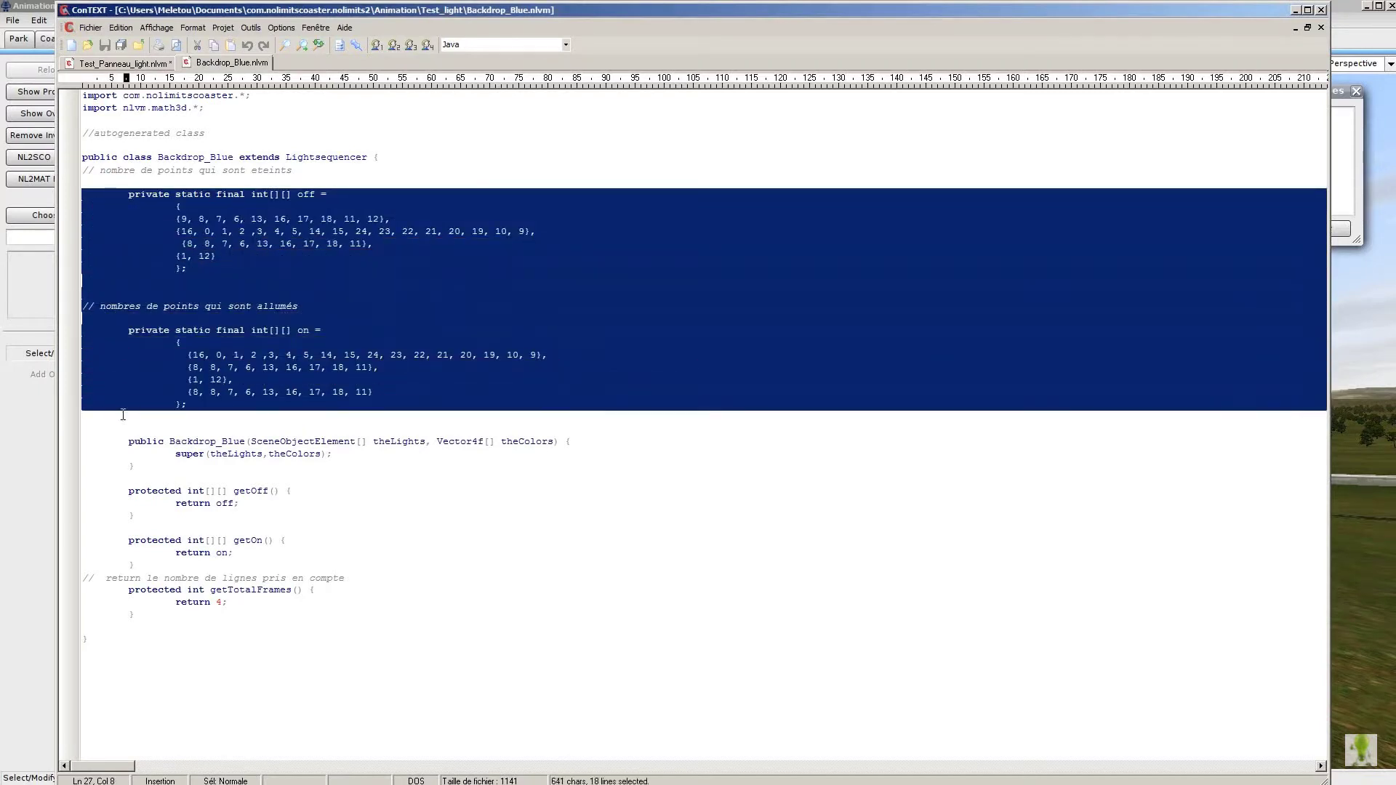
click(823, 164)
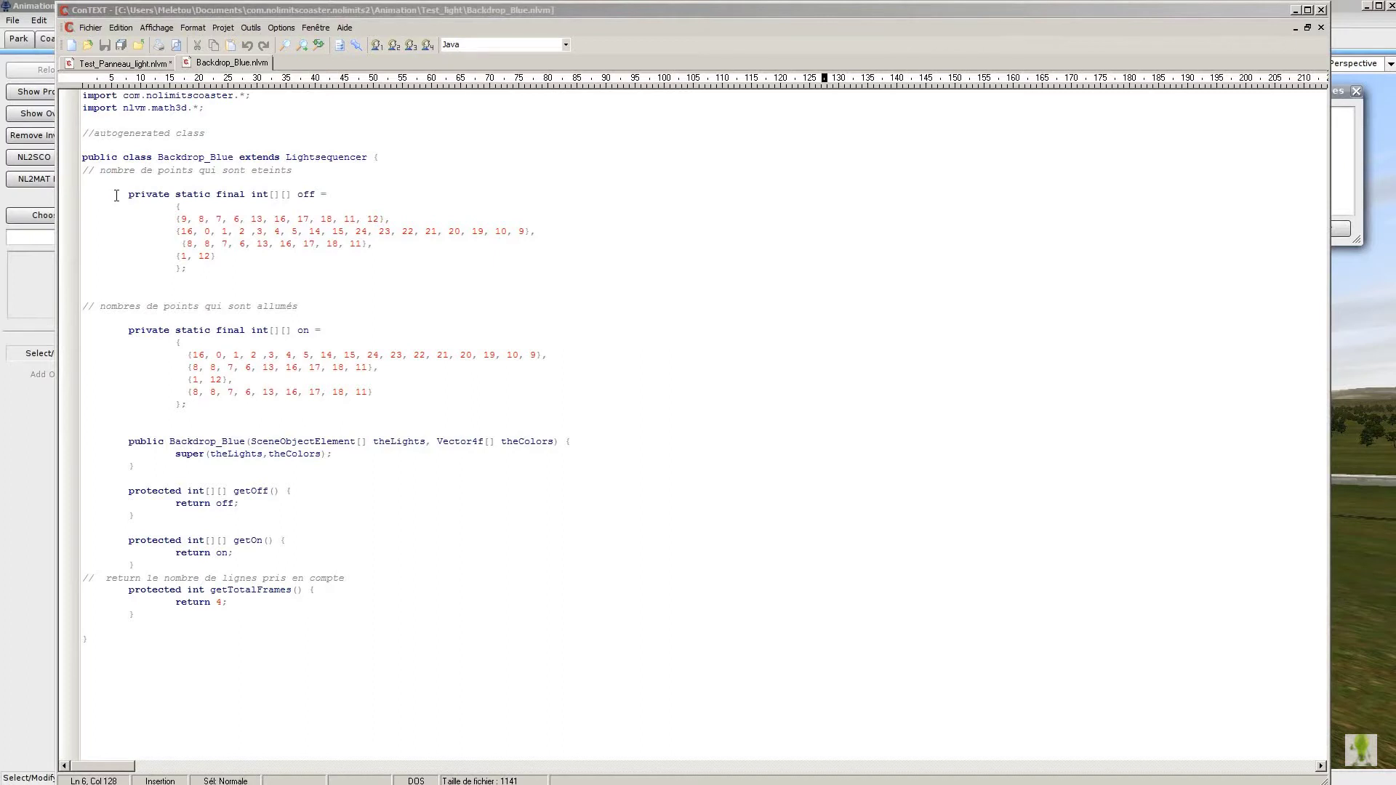
click(116, 196)
drag(116, 196, 195, 270)
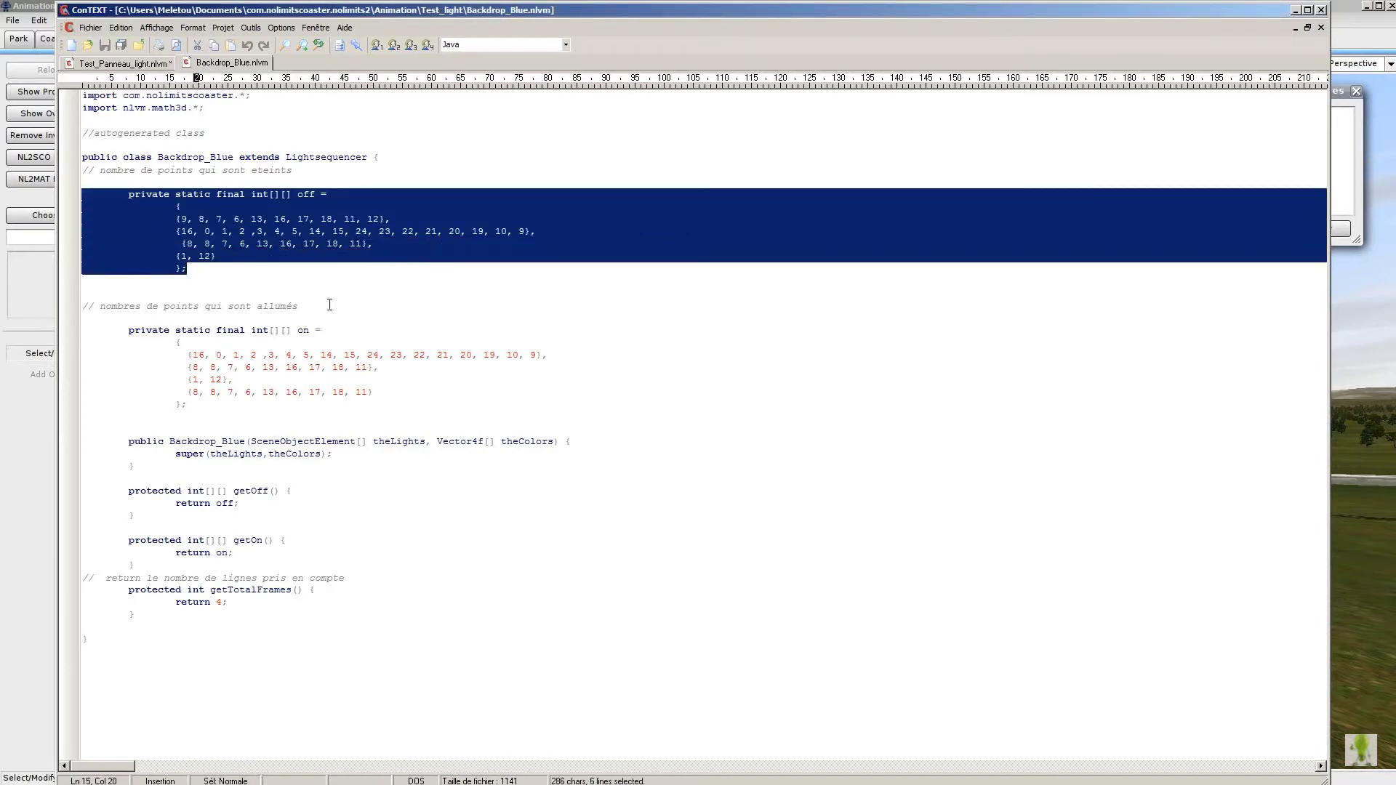
click(600, 169)
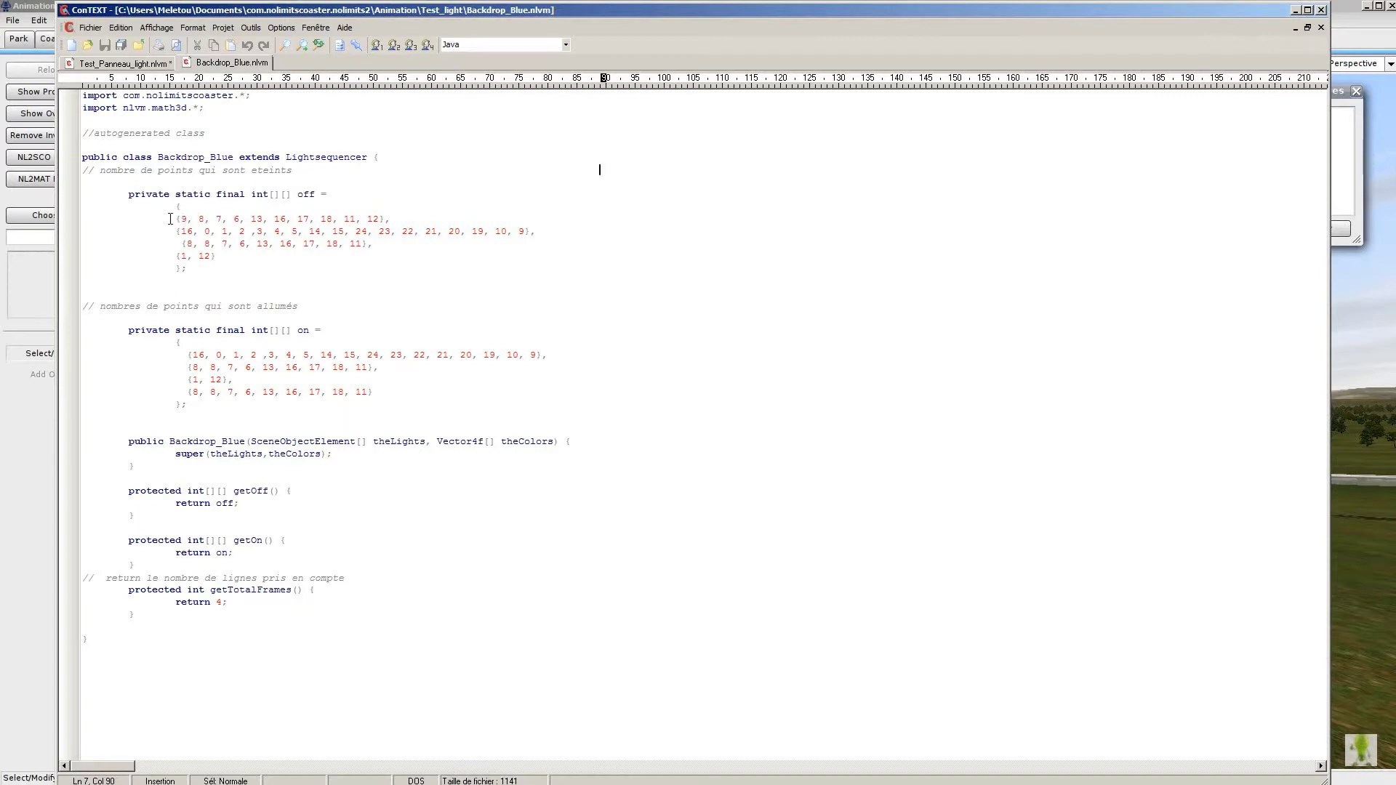
drag(171, 218, 397, 220)
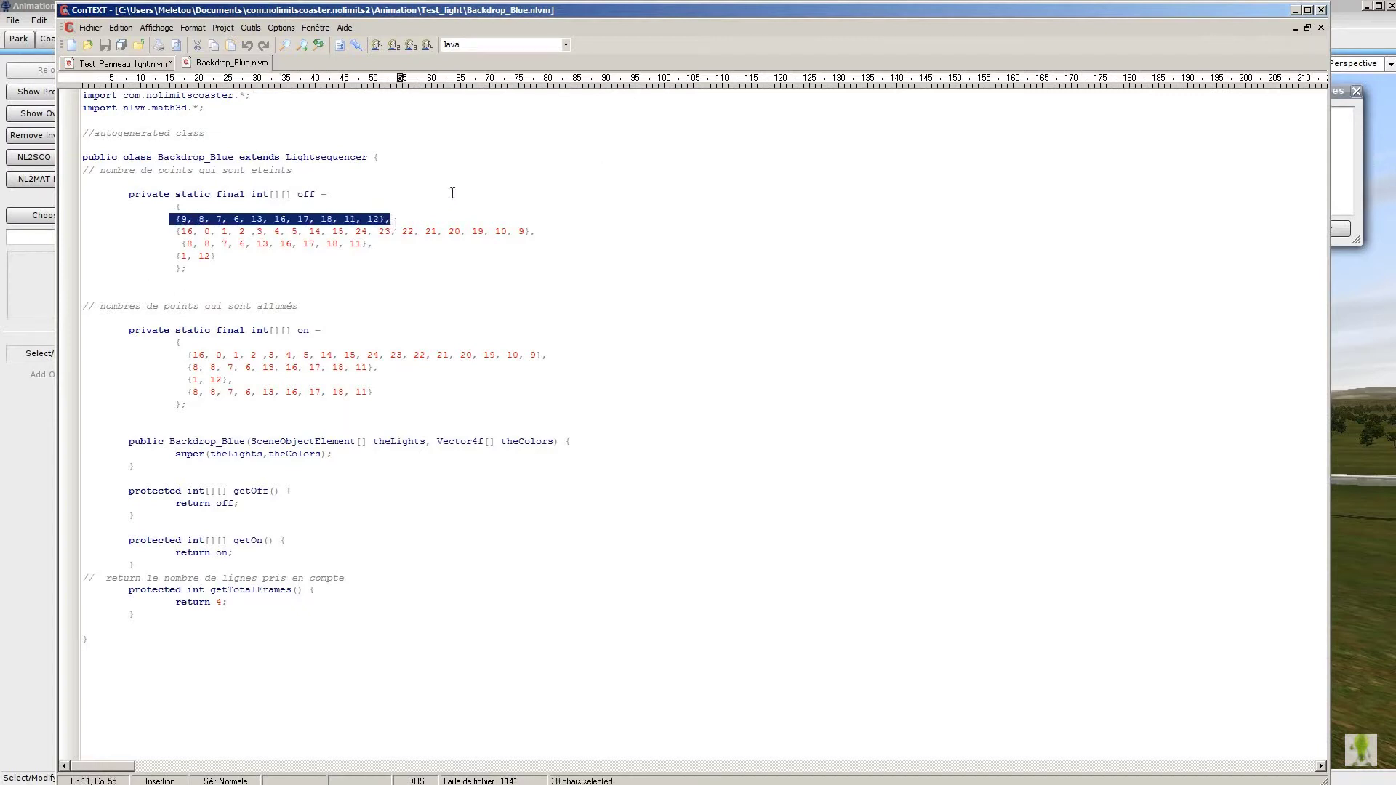
click(149, 221)
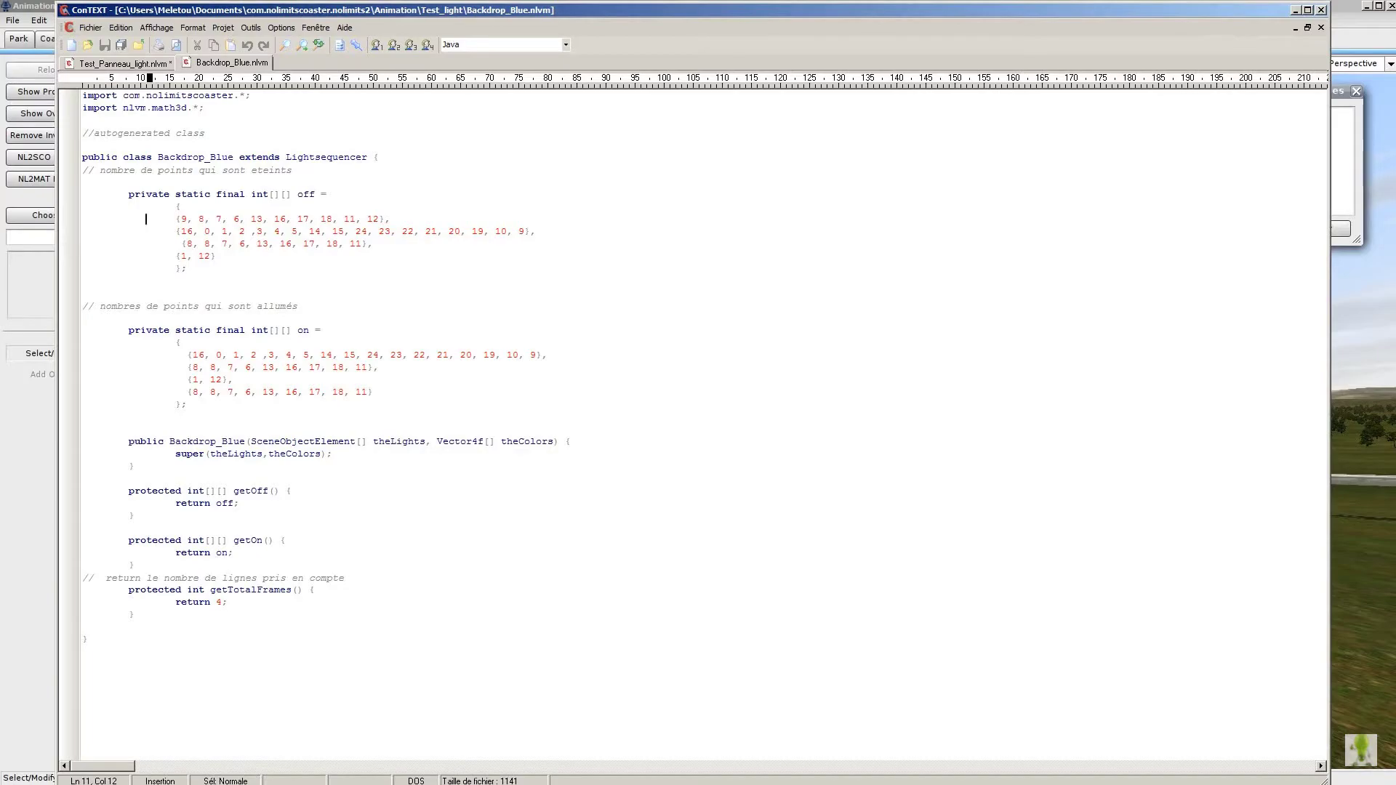
- Read through the Lightsequencer.nlvm script from its declarations and frame rate to the nextFrame and switchLight functions
key(alt+Tab)
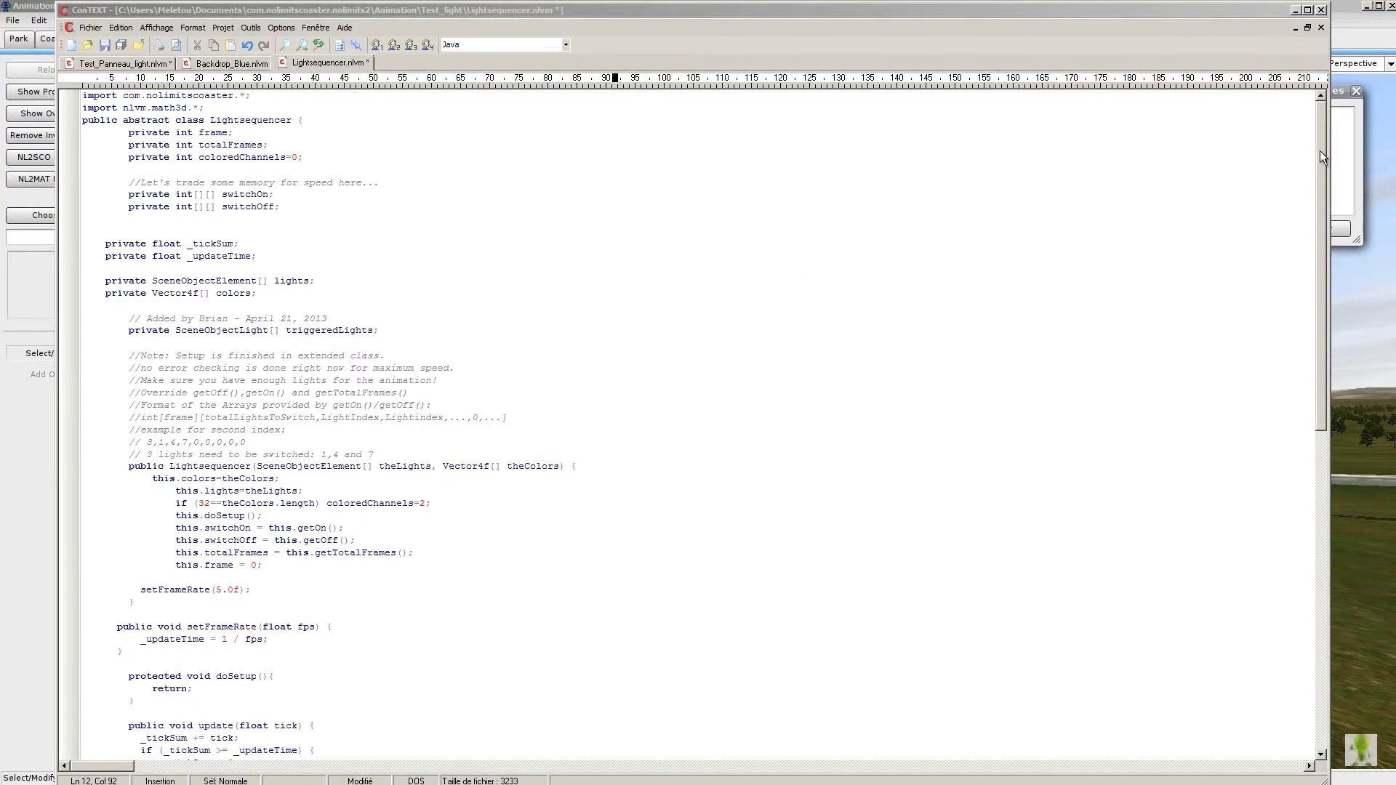
drag(1320, 150, 1318, 485)
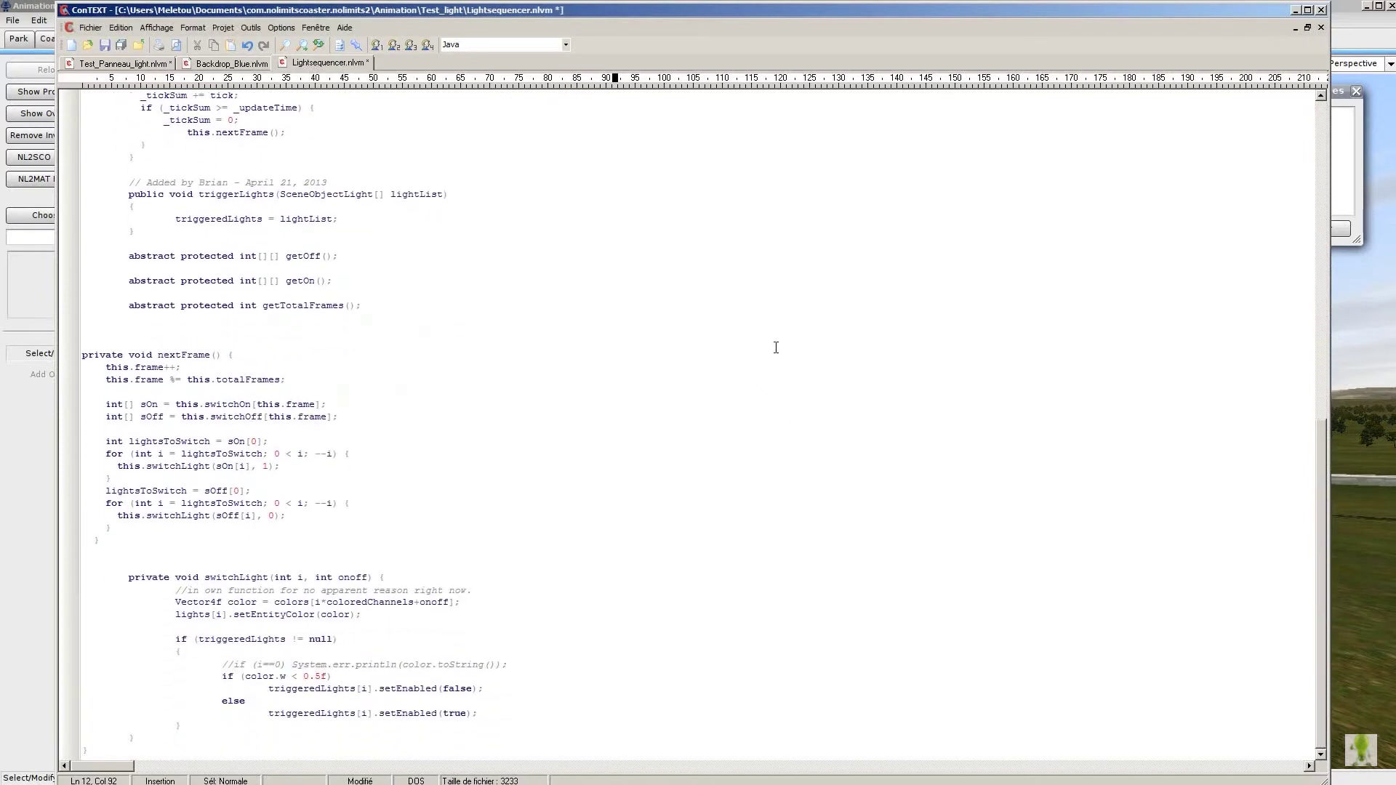
scroll(313, 605, up, 15)
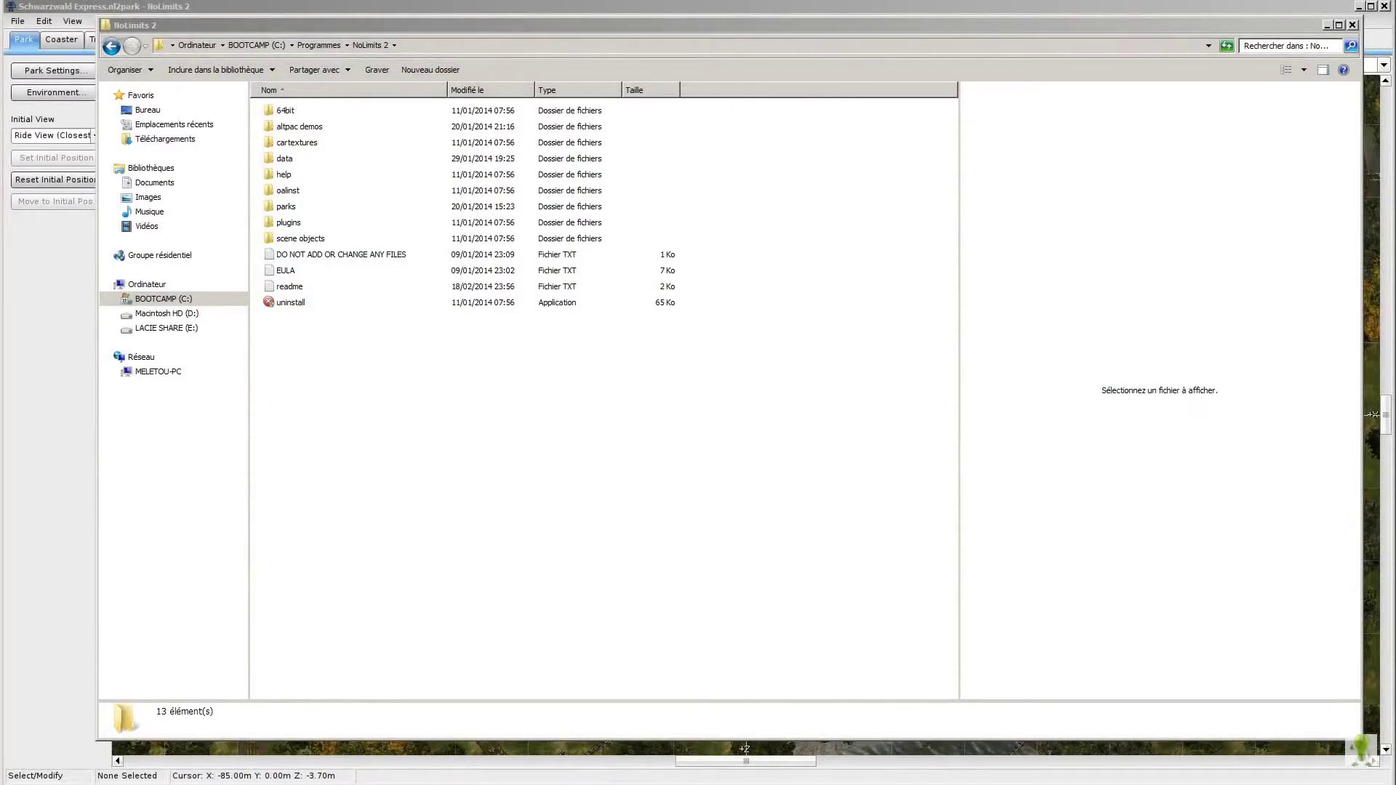
- Browse to the External Track Camera folder inside the NoLimits 2 scene objects folder in Windows Explorer
double_click(283, 238)
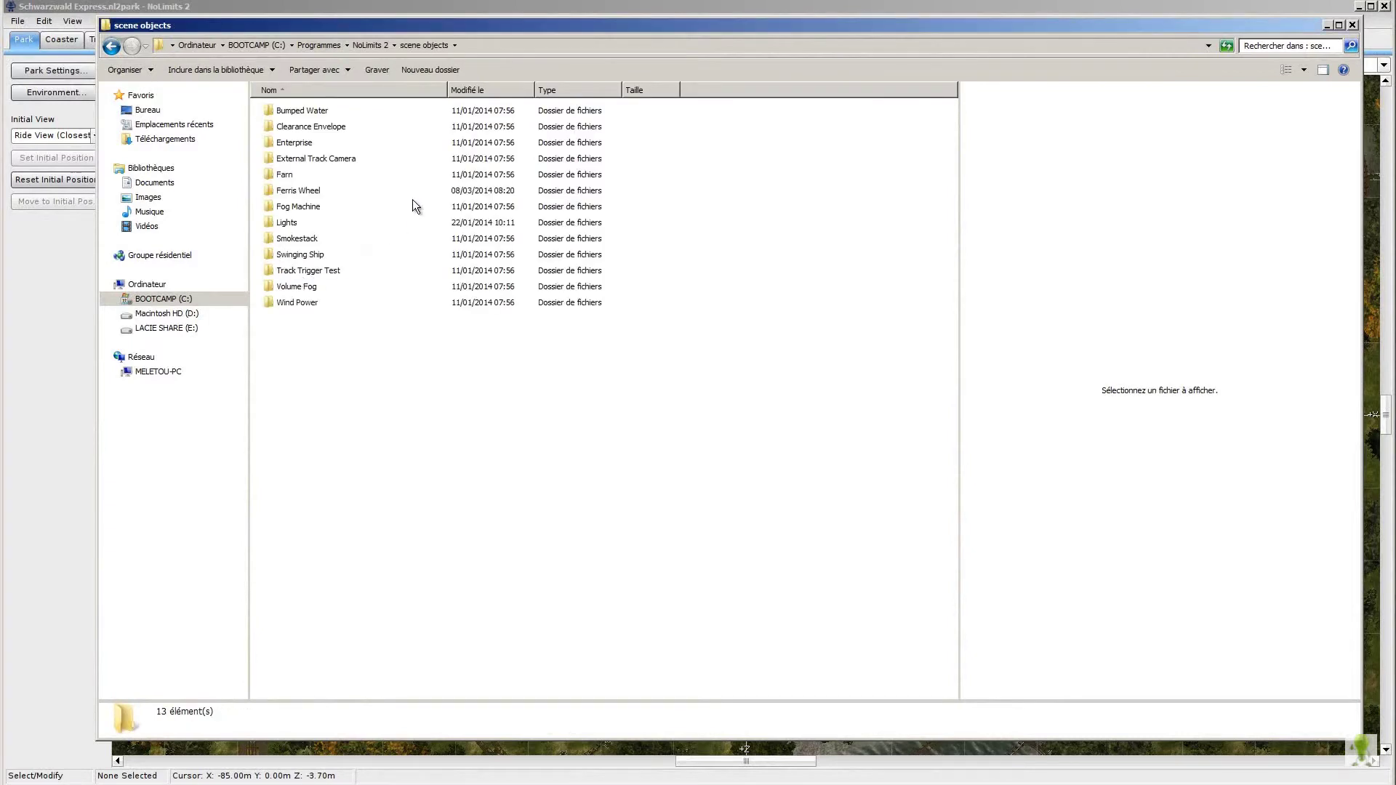
double_click(269, 159)
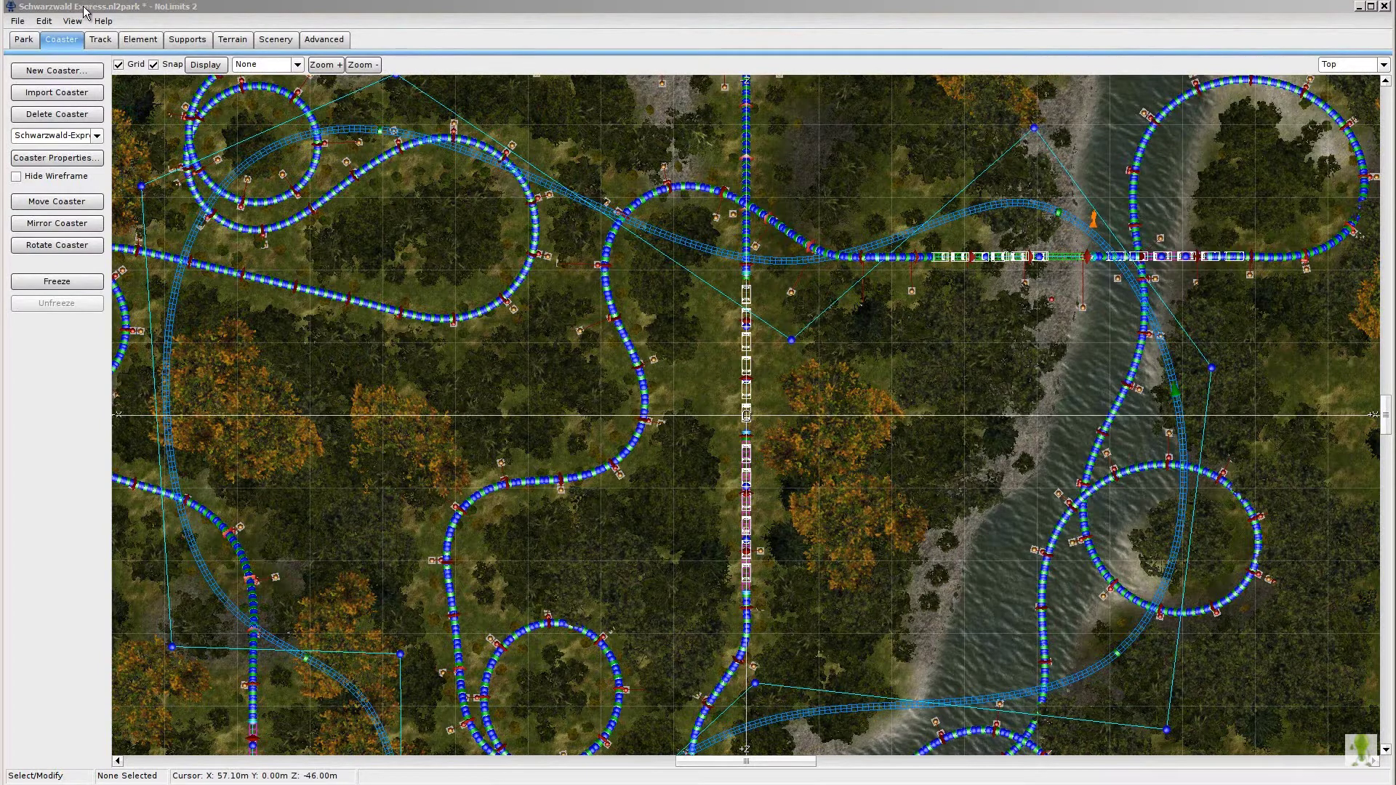
- Select the wireframe camera track section in the Schwarzwald Express park and check the Invisible Segment option in its style settings
click(355, 130)
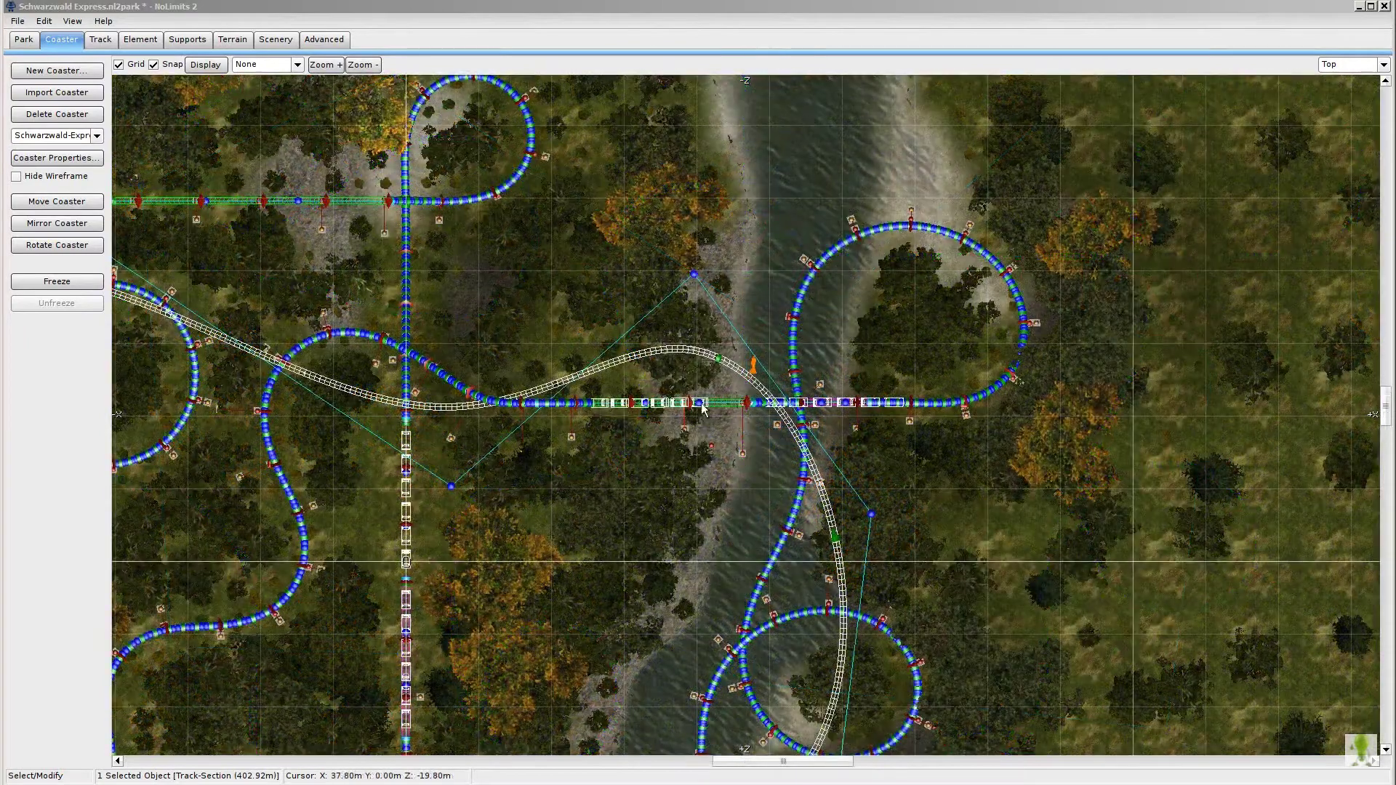
double_click(653, 356)
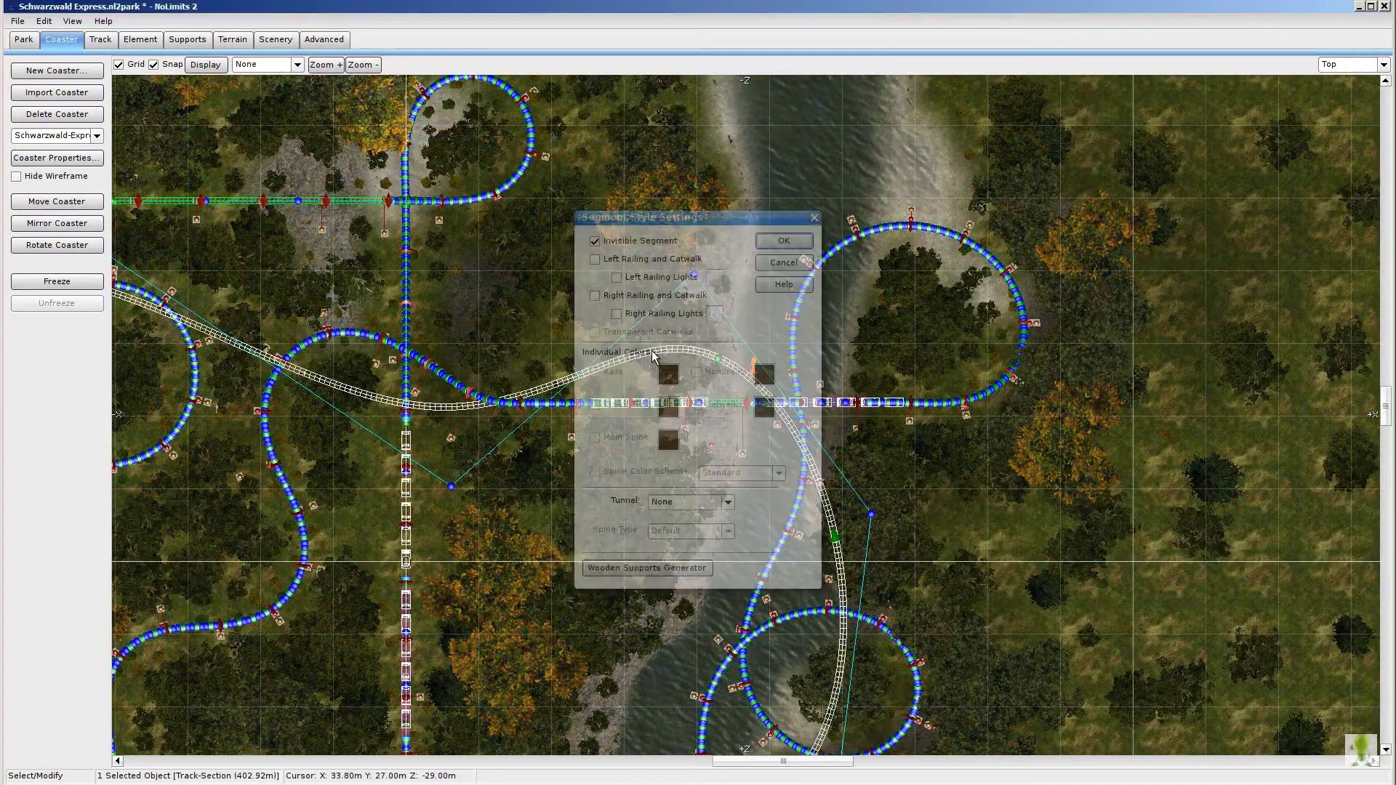
click(595, 241)
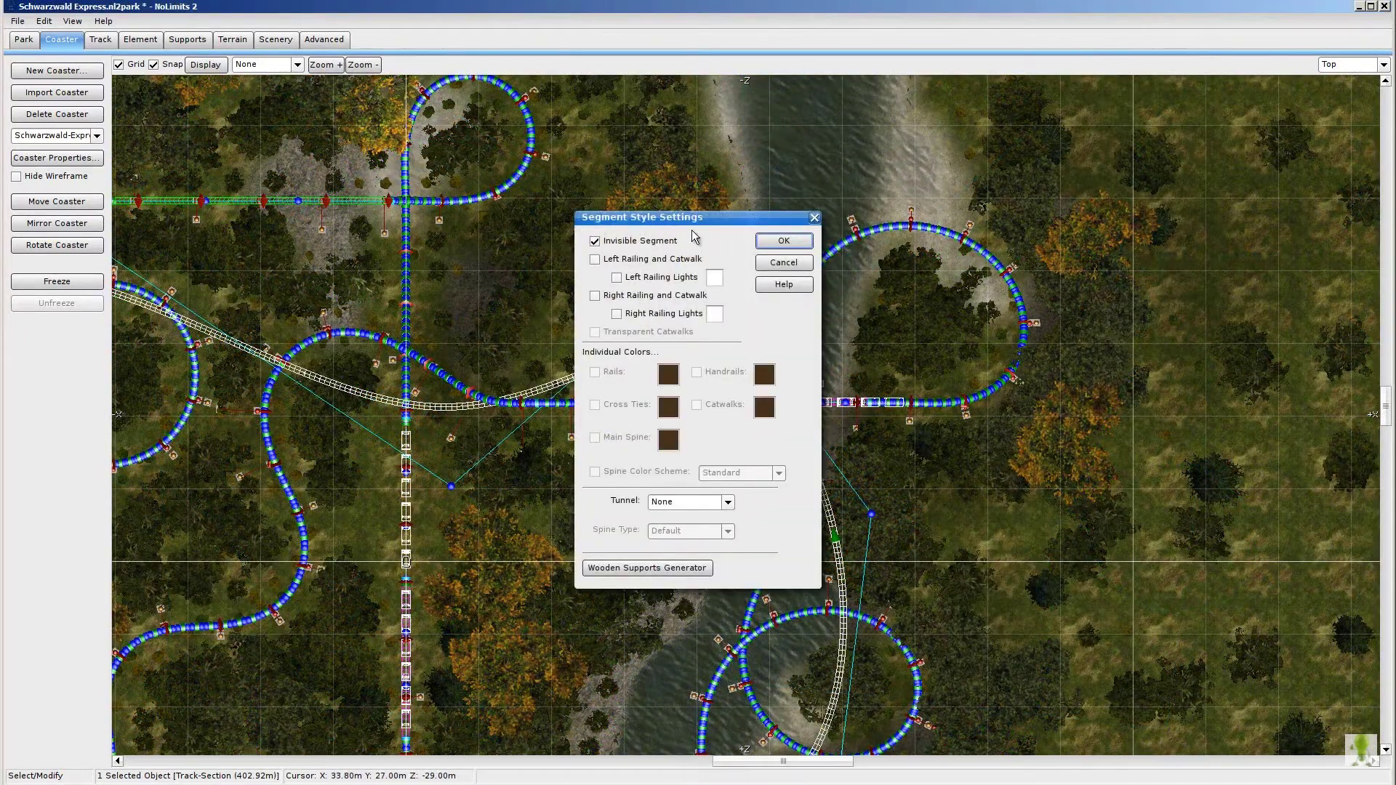
click(772, 244)
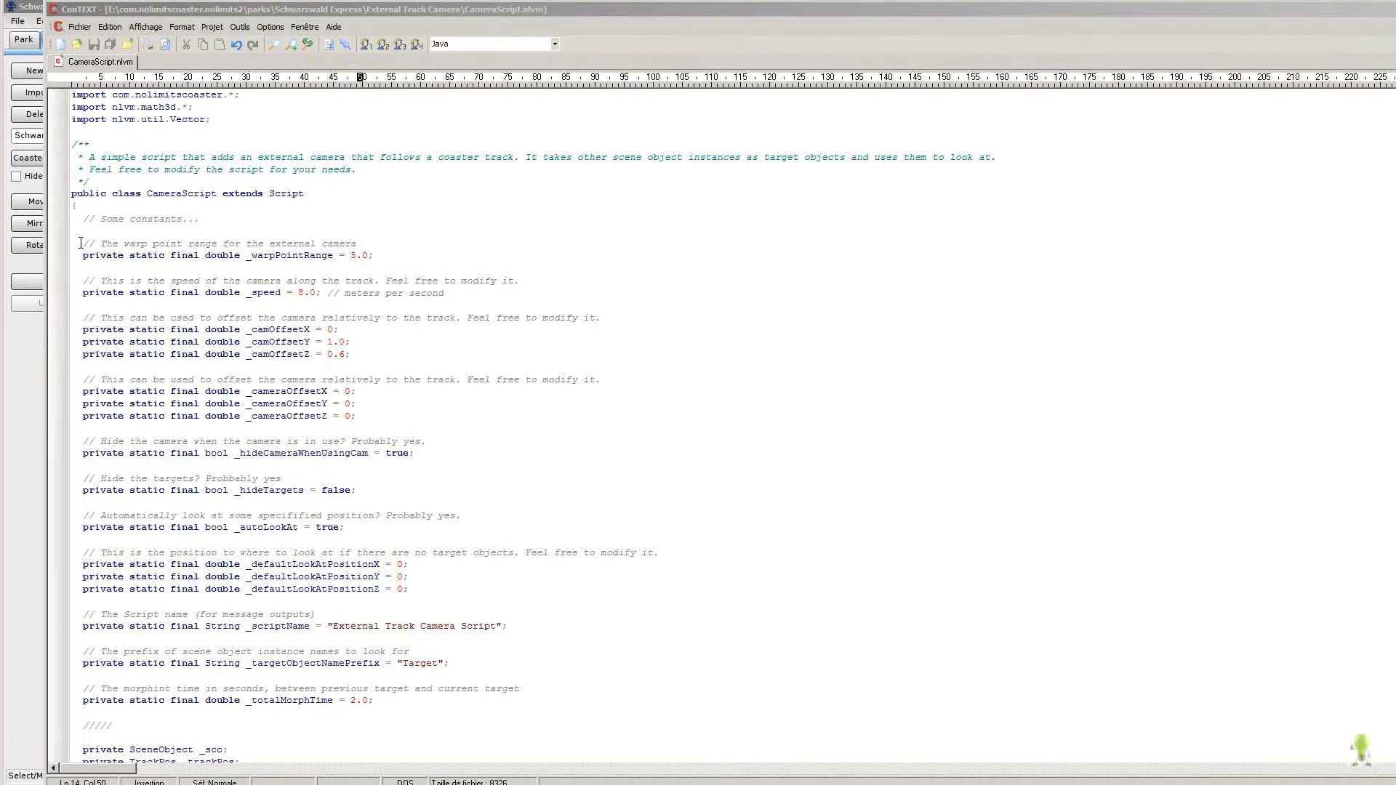
- Highlight the _warpPointRange constant and the camera _speed constant in CameraScript.nlvm
drag(80, 243, 395, 250)
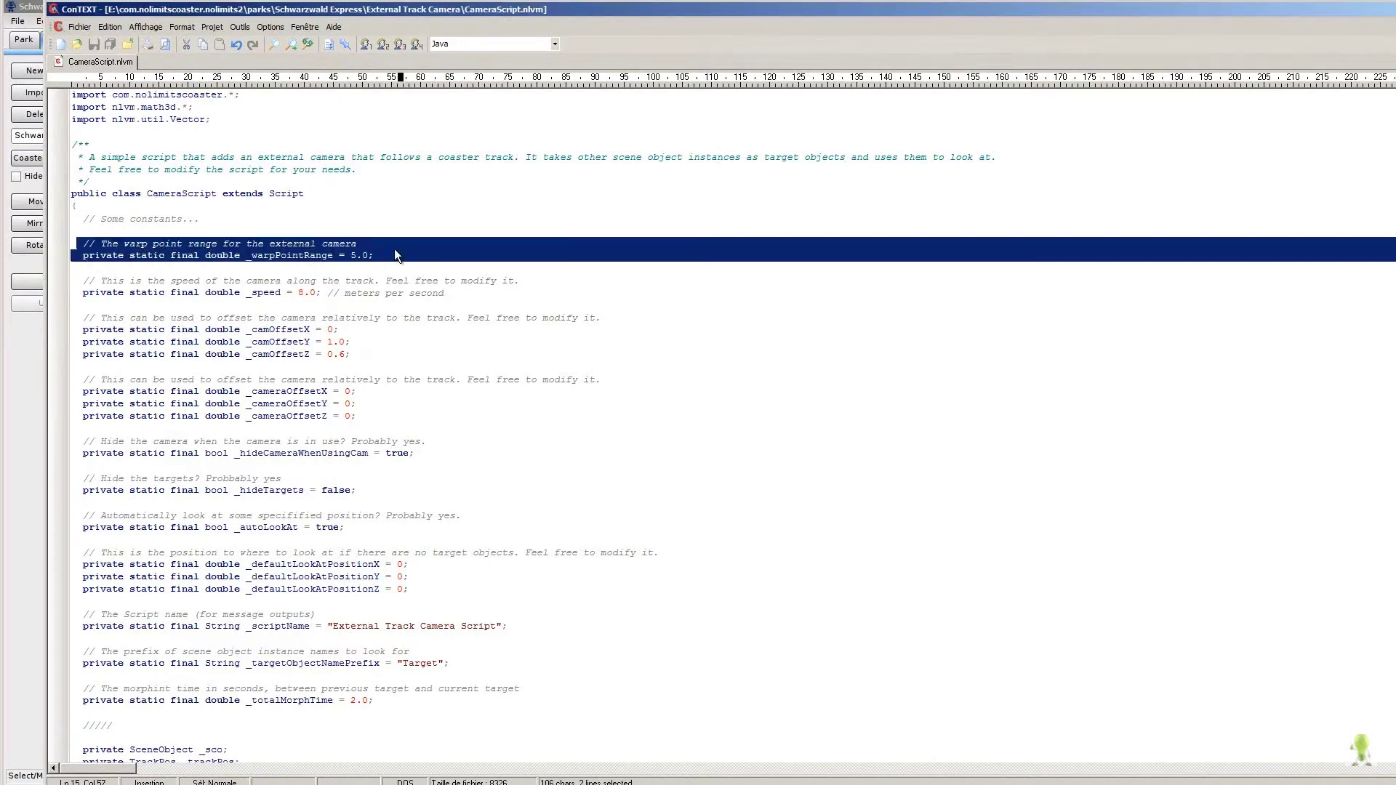
click(396, 246)
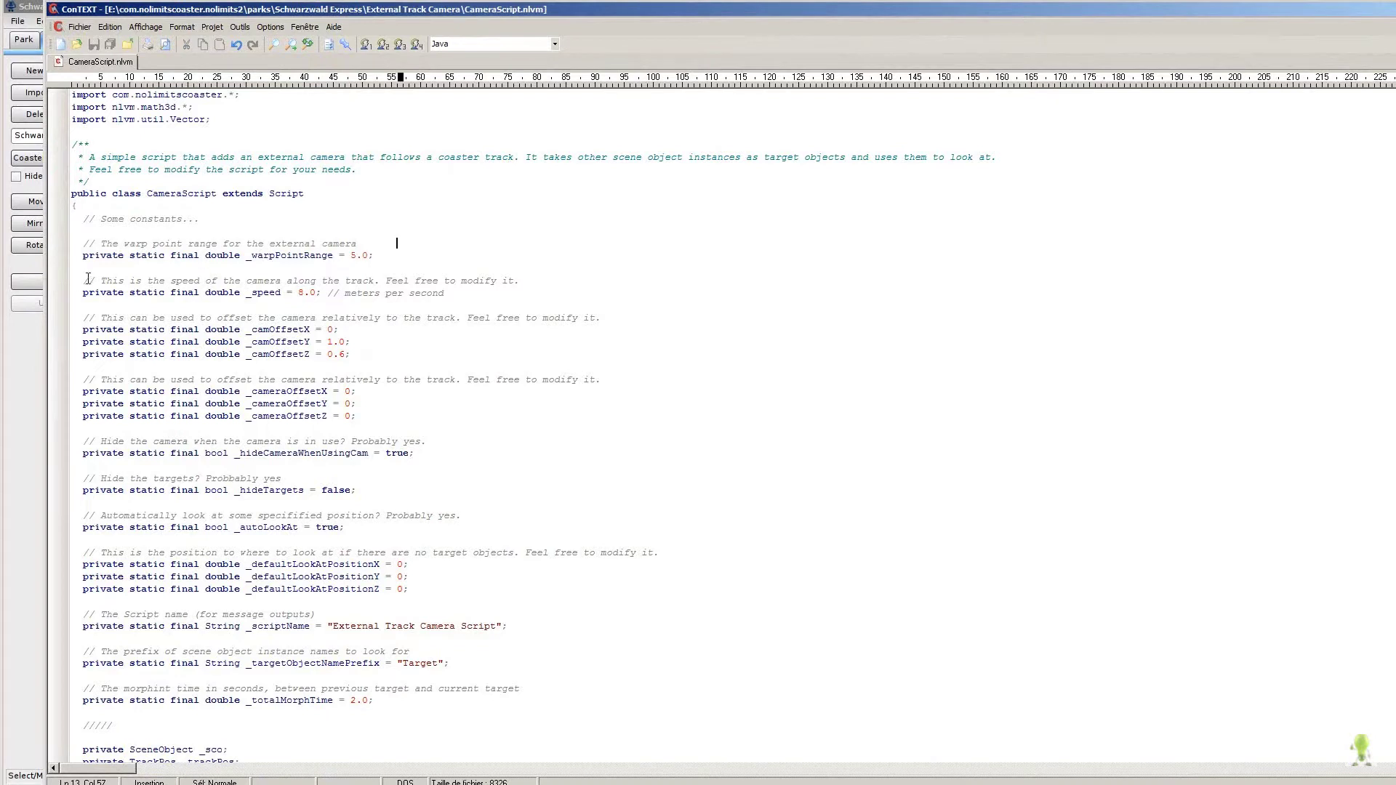
drag(71, 282, 490, 299)
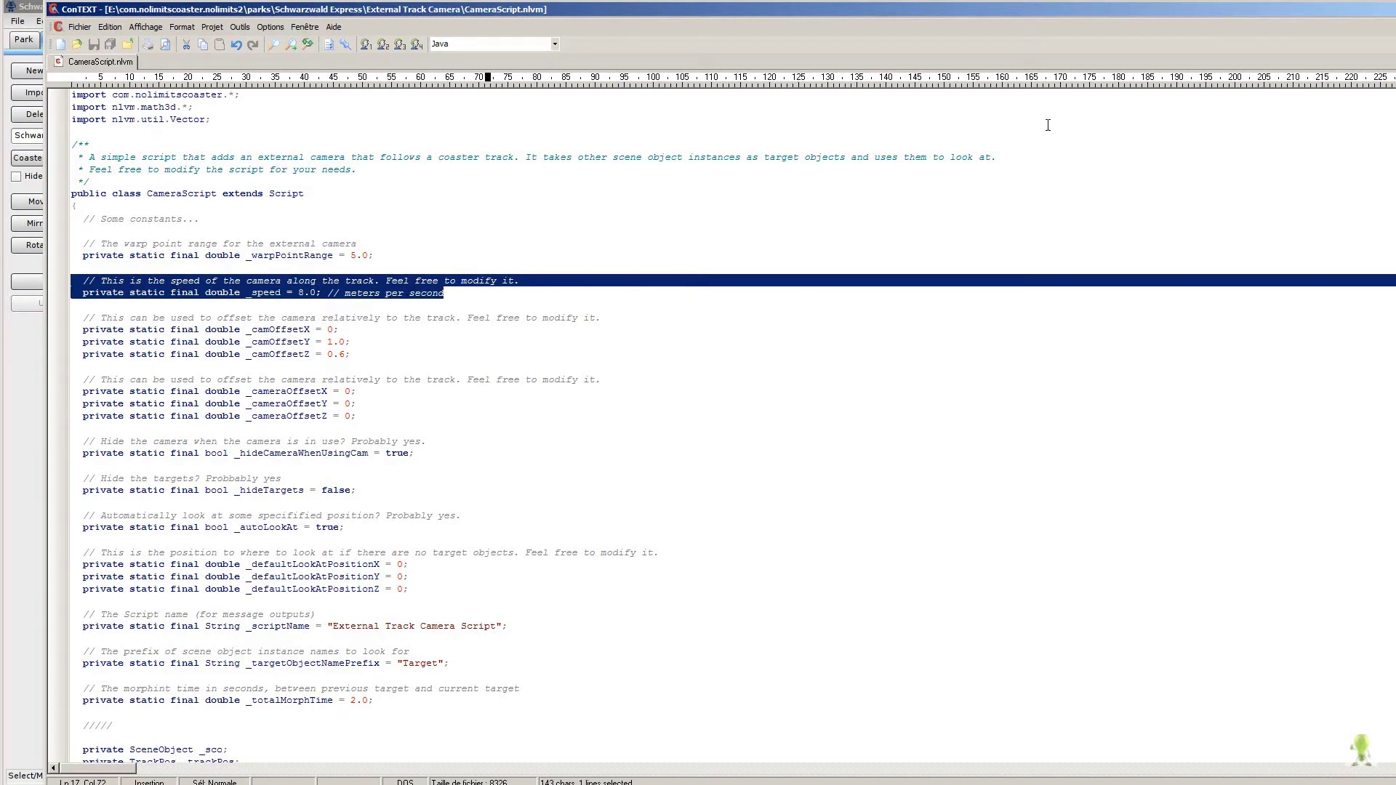
- Highlight the default look-at position, _hideCameraWhenUsingCam and _hideTargets constants in CameraScript.nlvm
key(Down)
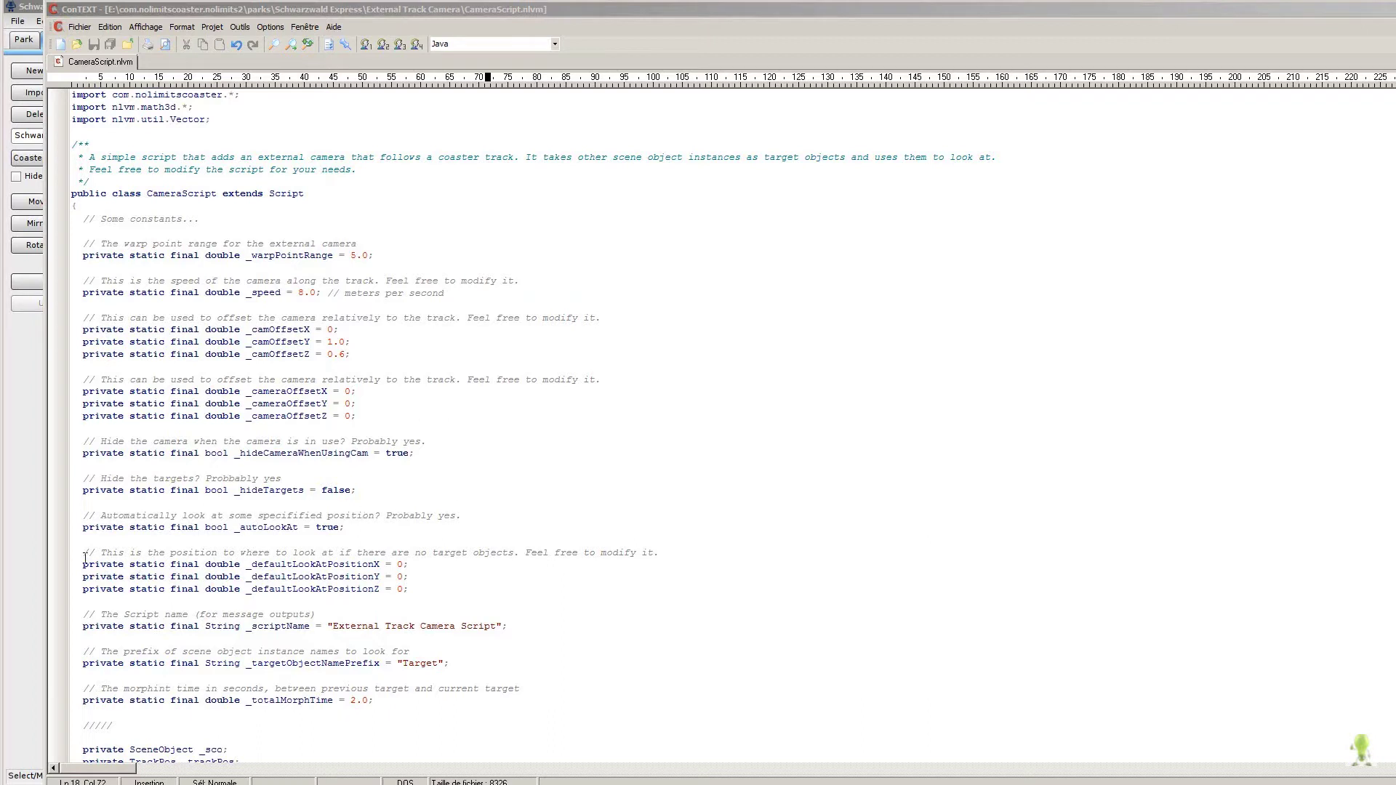
drag(78, 554, 437, 591)
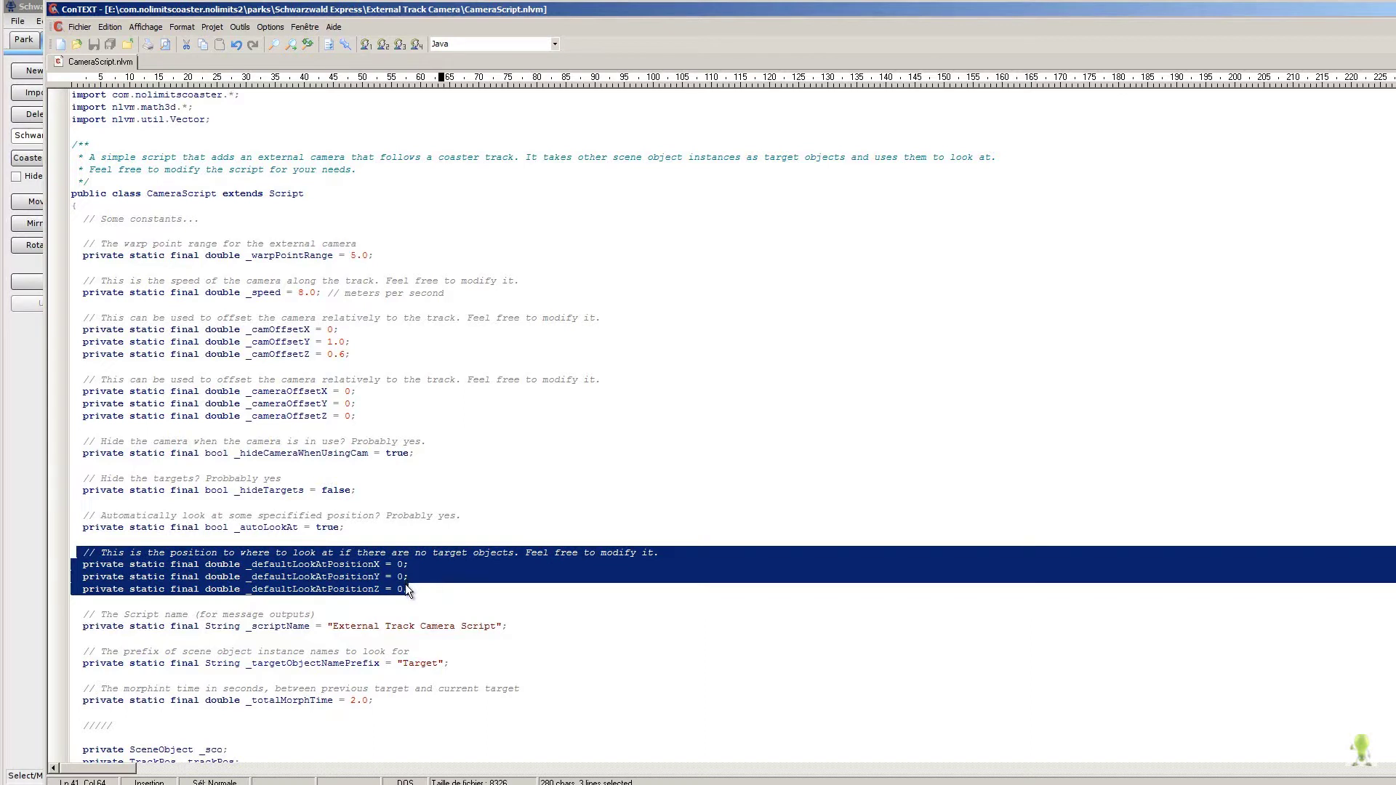
click(431, 453)
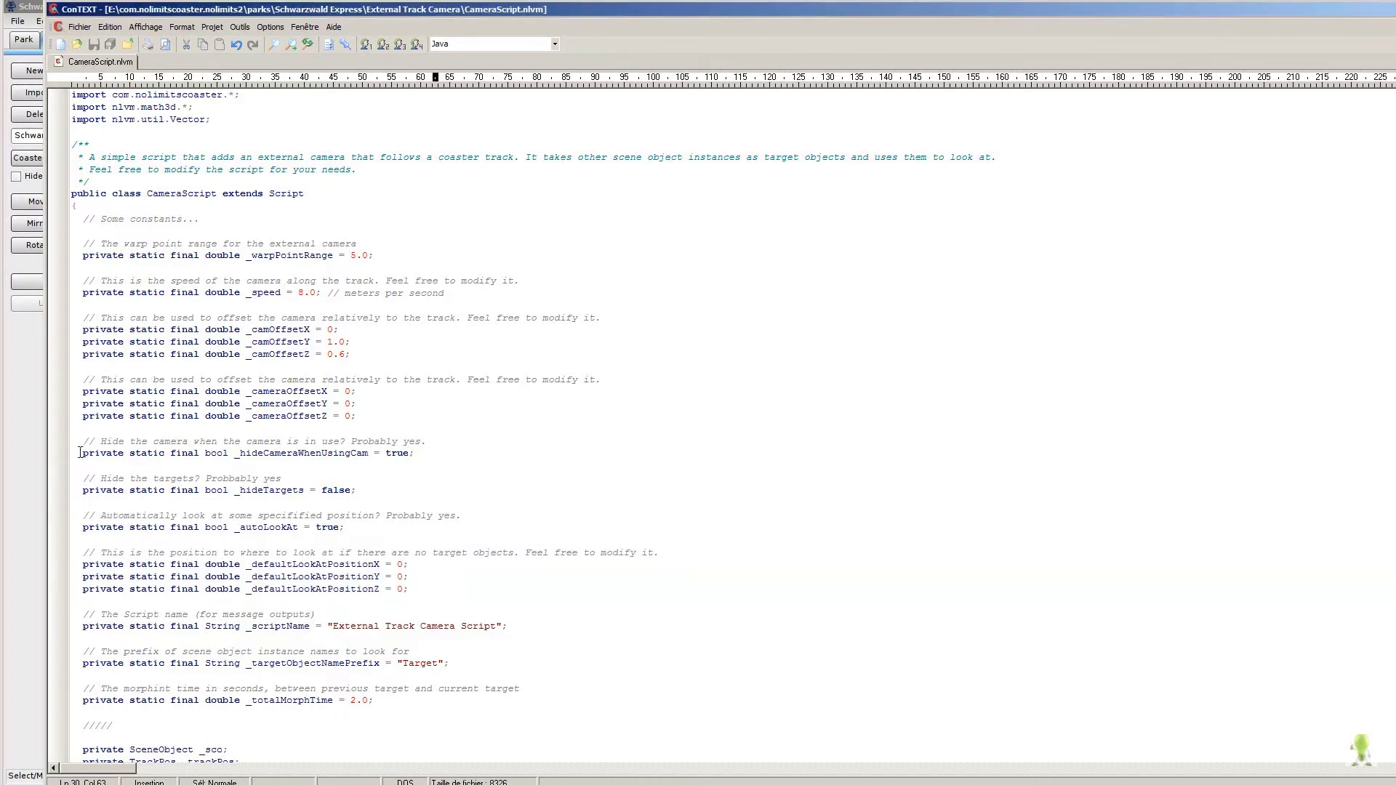
drag(80, 453, 419, 452)
click(432, 451)
drag(79, 480, 368, 494)
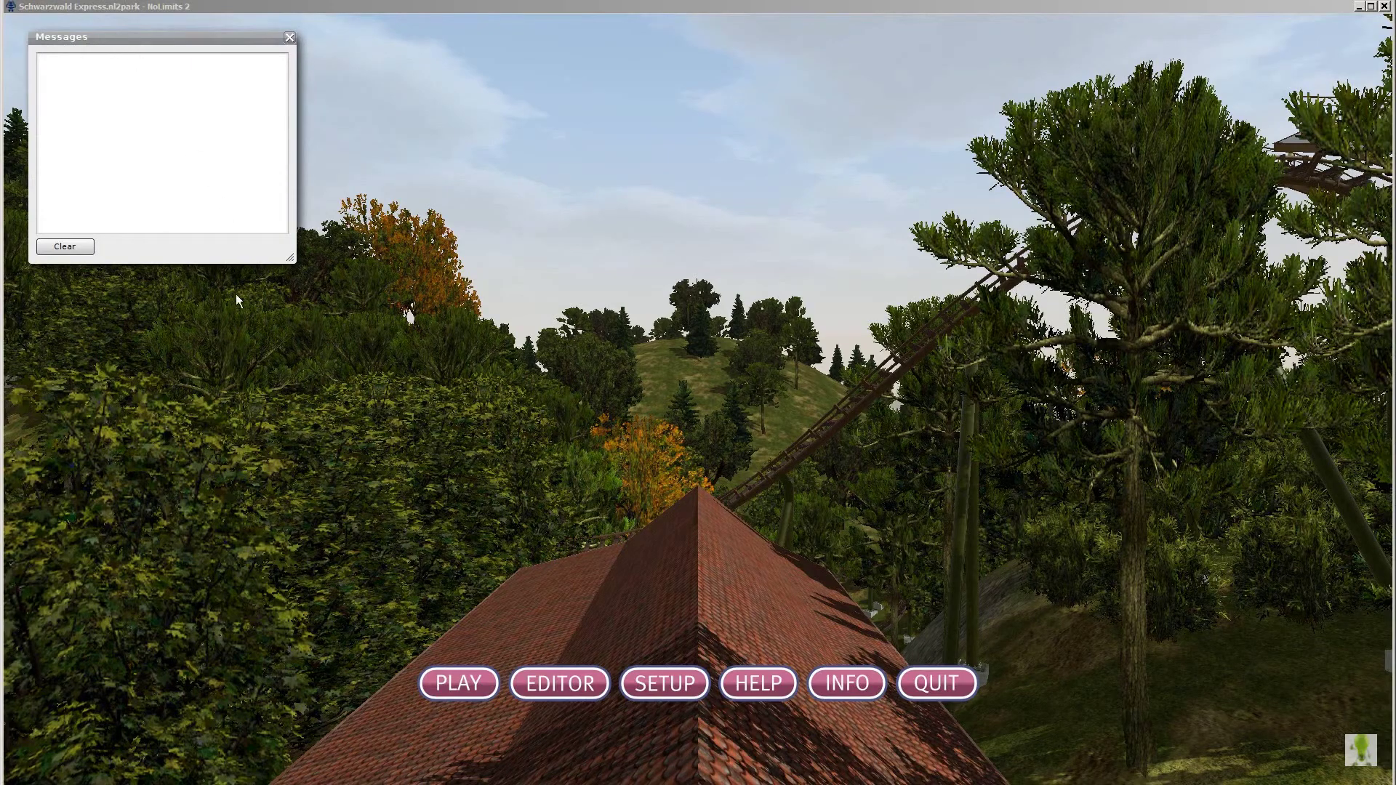
- Switch to NoLimits 2, play the Schwarzwald Express park paused, and fly up to the orange external track camera
click(446, 688)
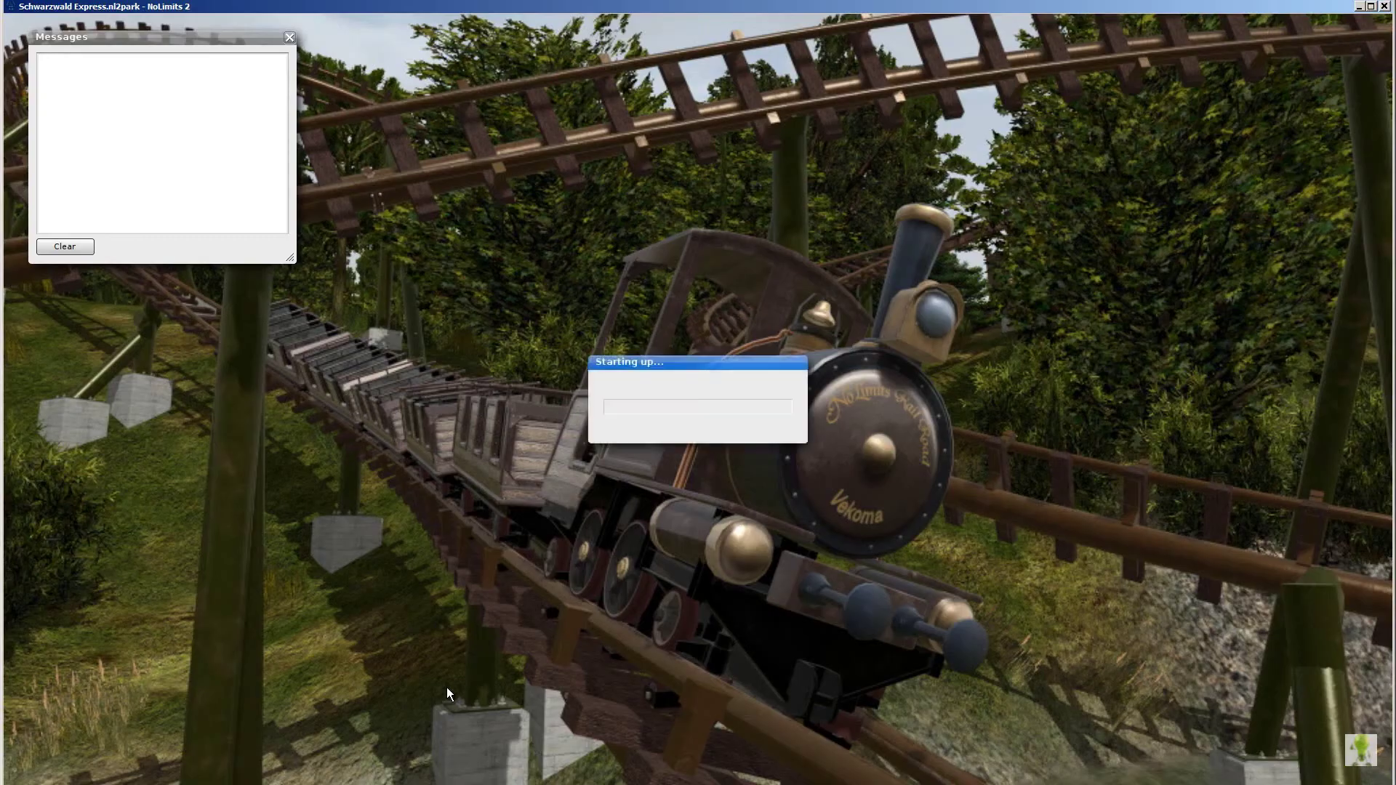
key(Return)
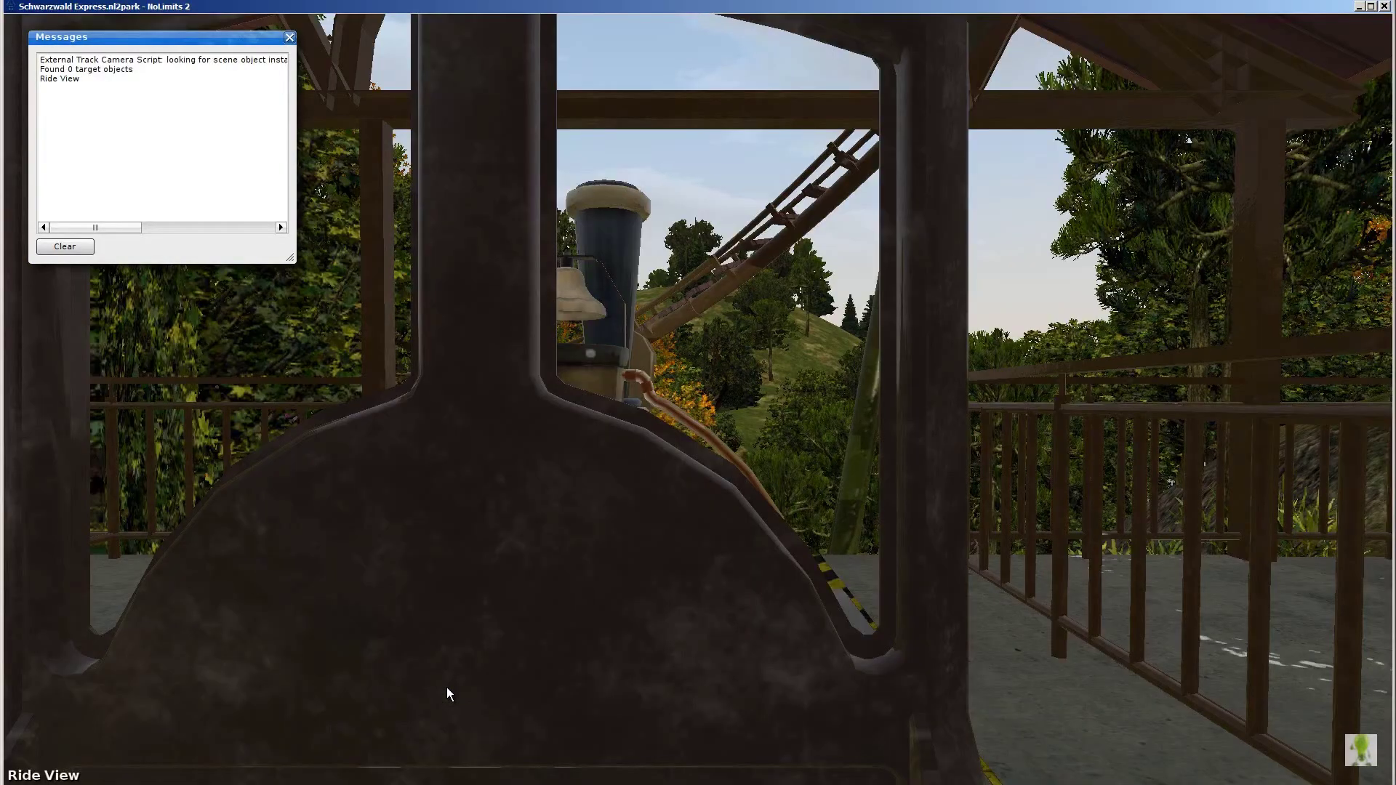
key(p)
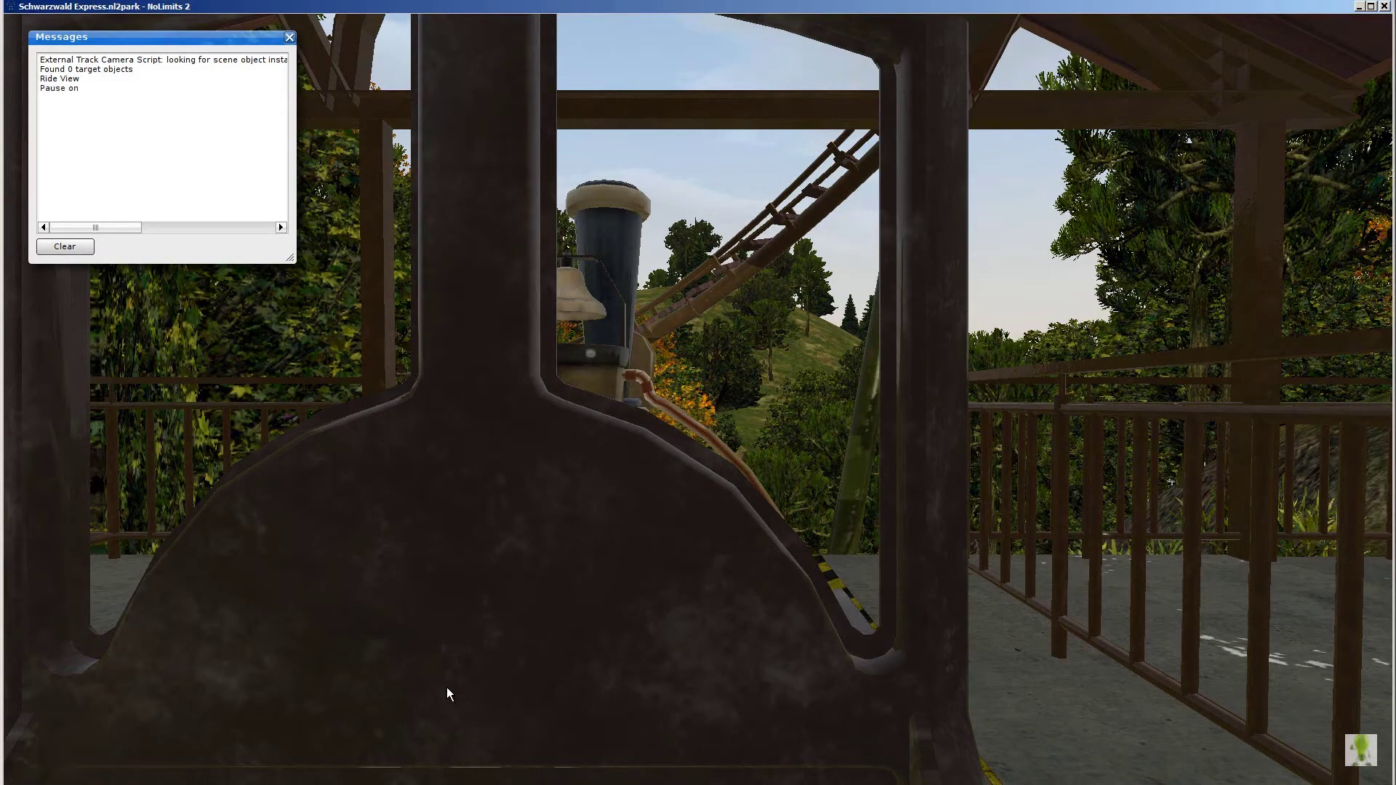
key(Return)
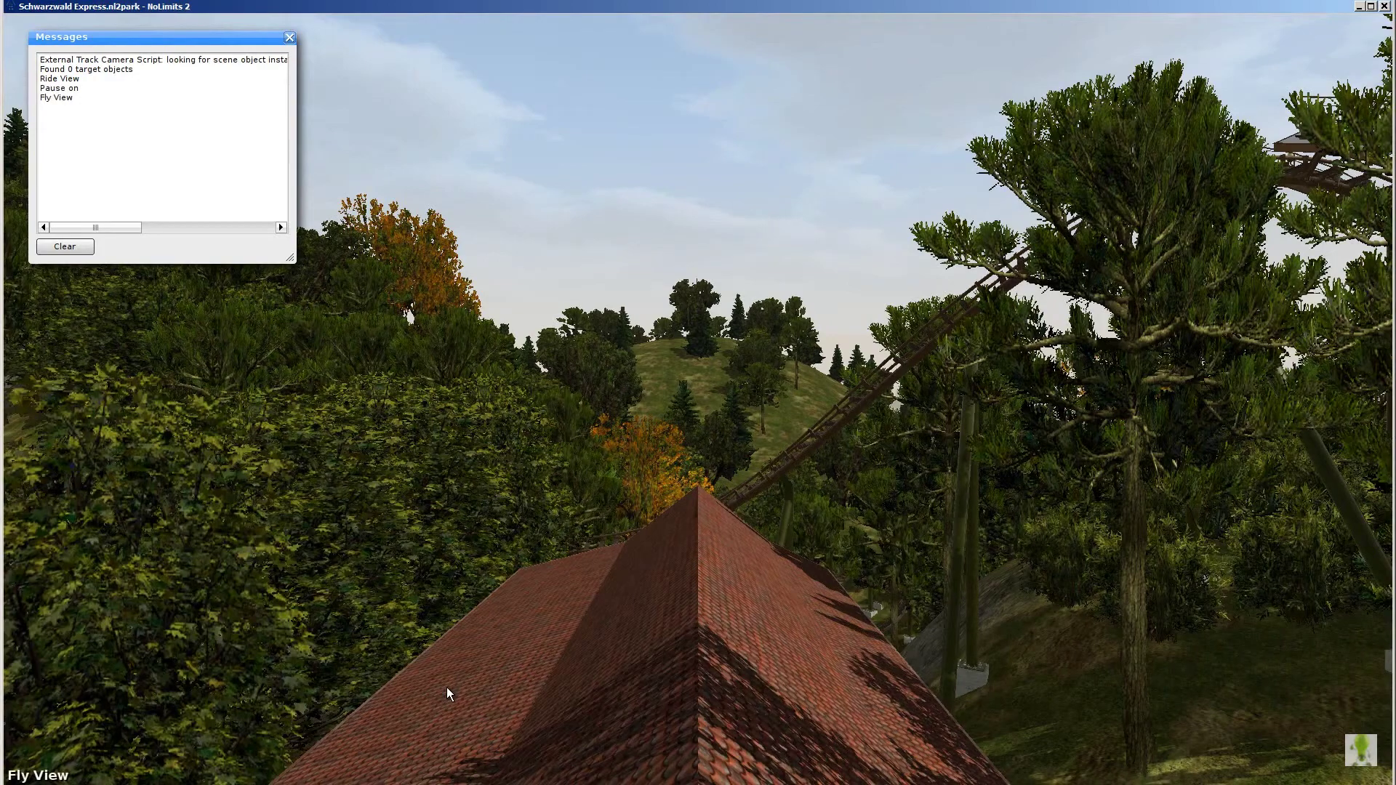
drag(446, 687, 698, 400)
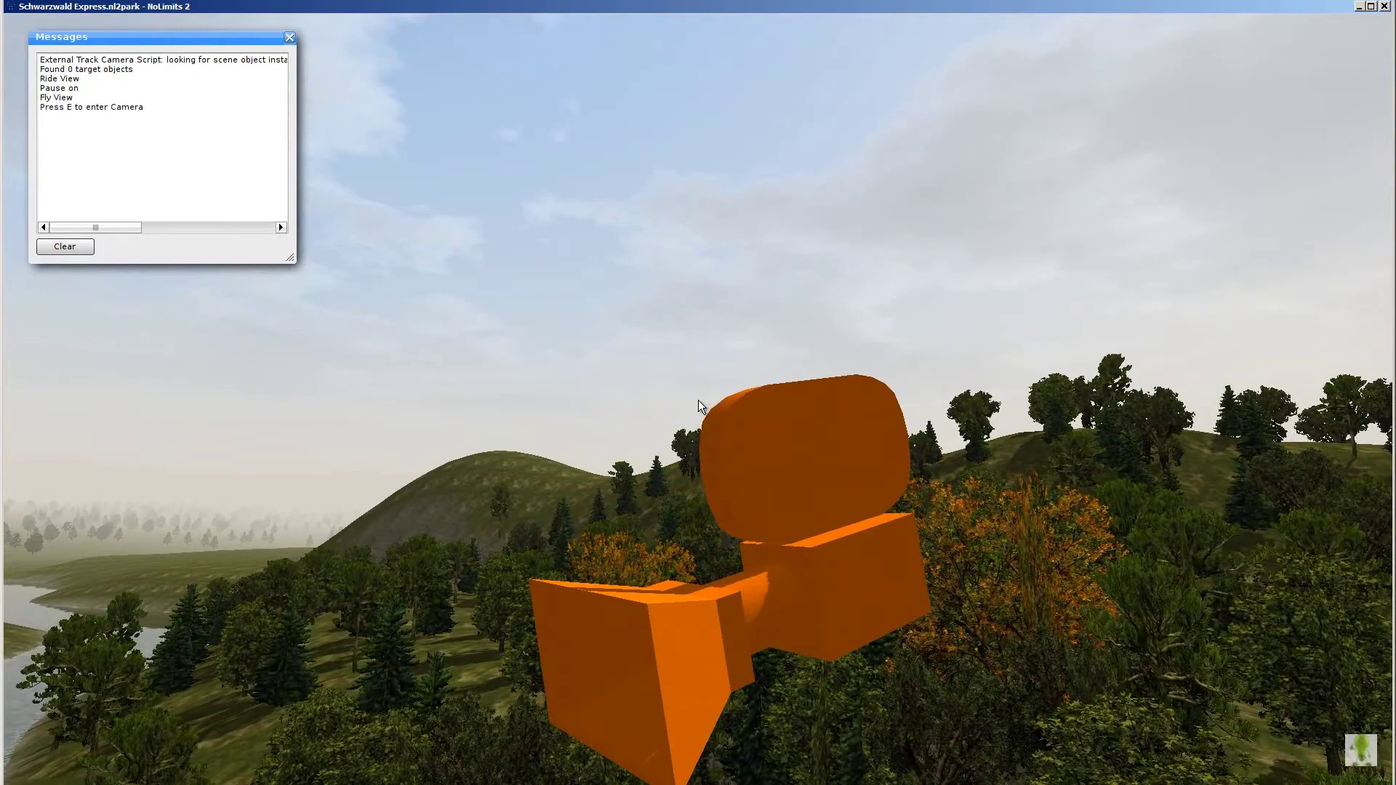
- View the ride through the external track camera with the simulation running, and enlarge the Messages window to read the script output
key(e)
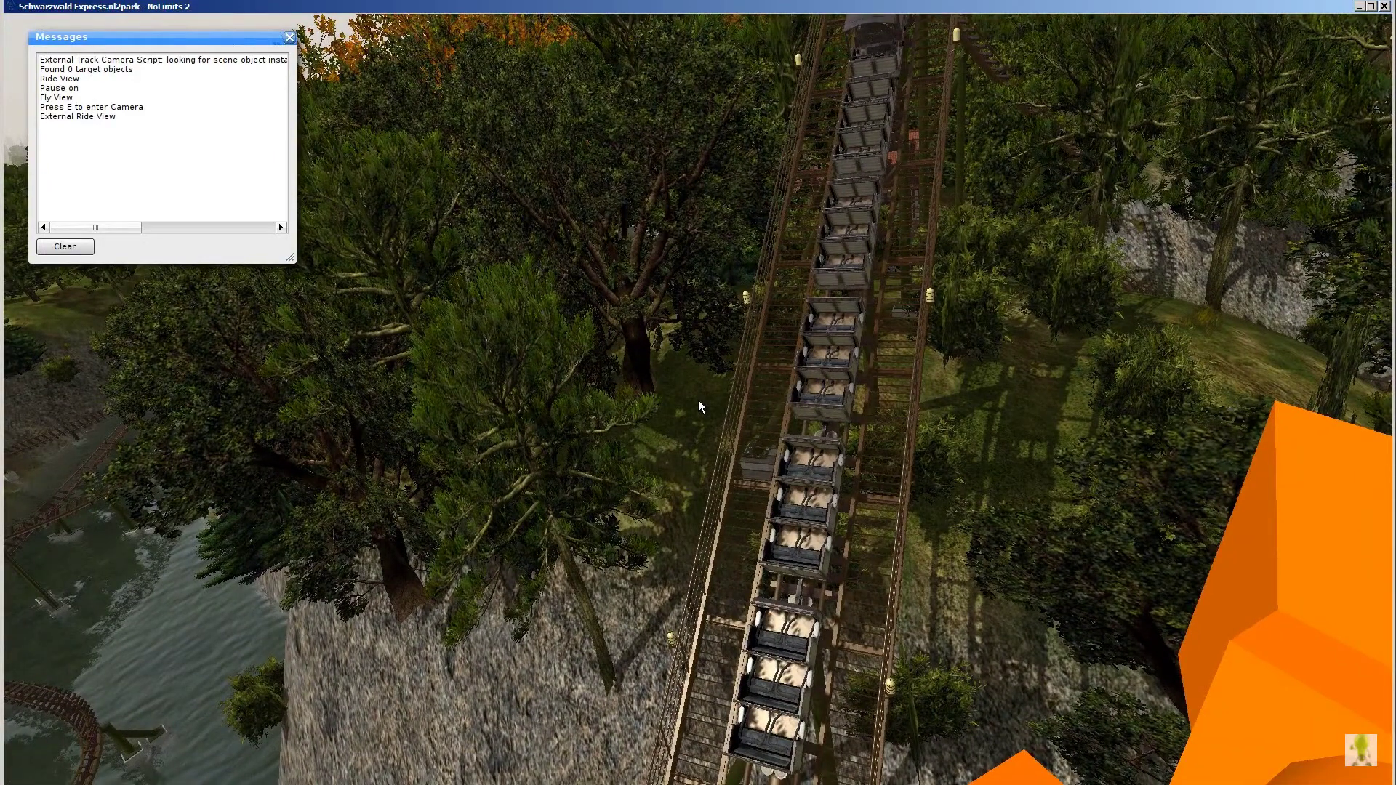
key(p)
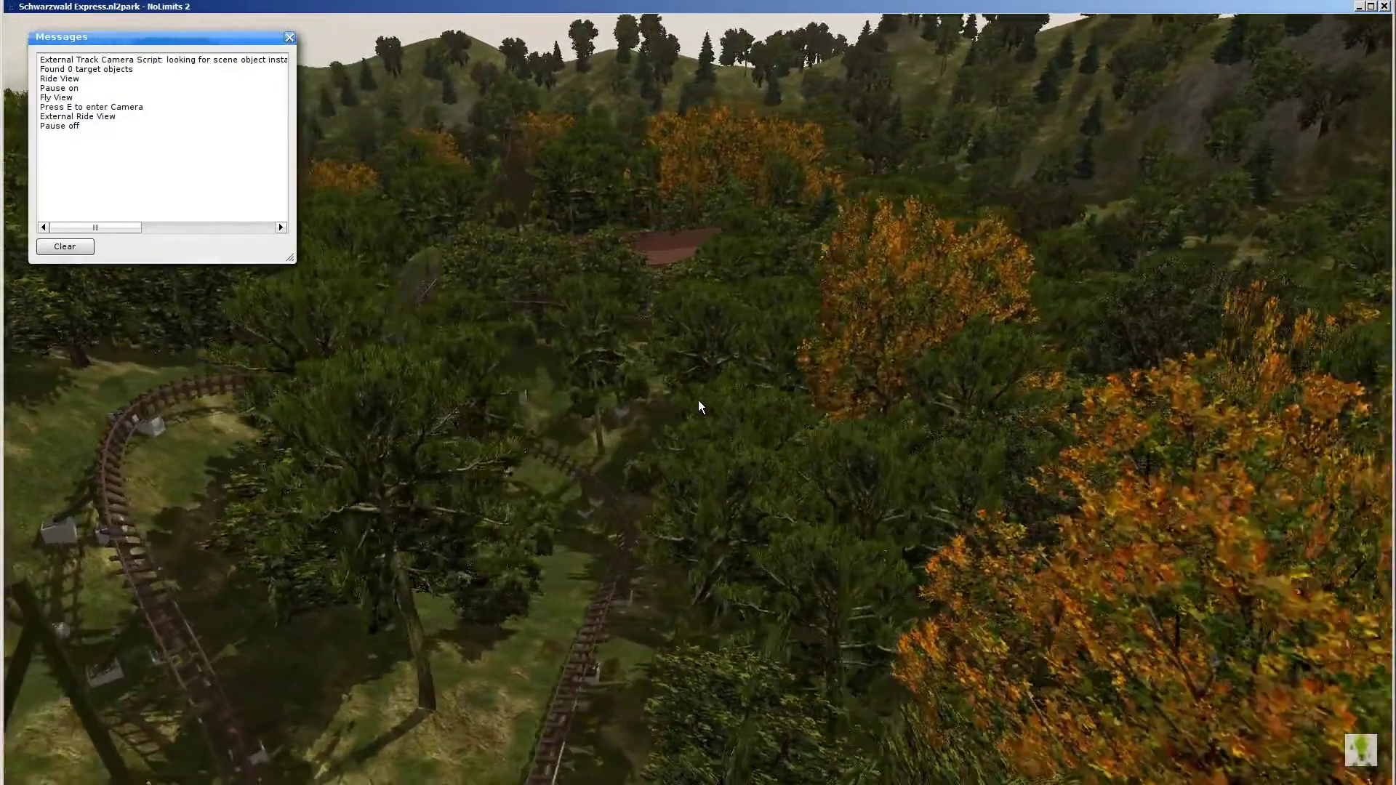
key(Escape)
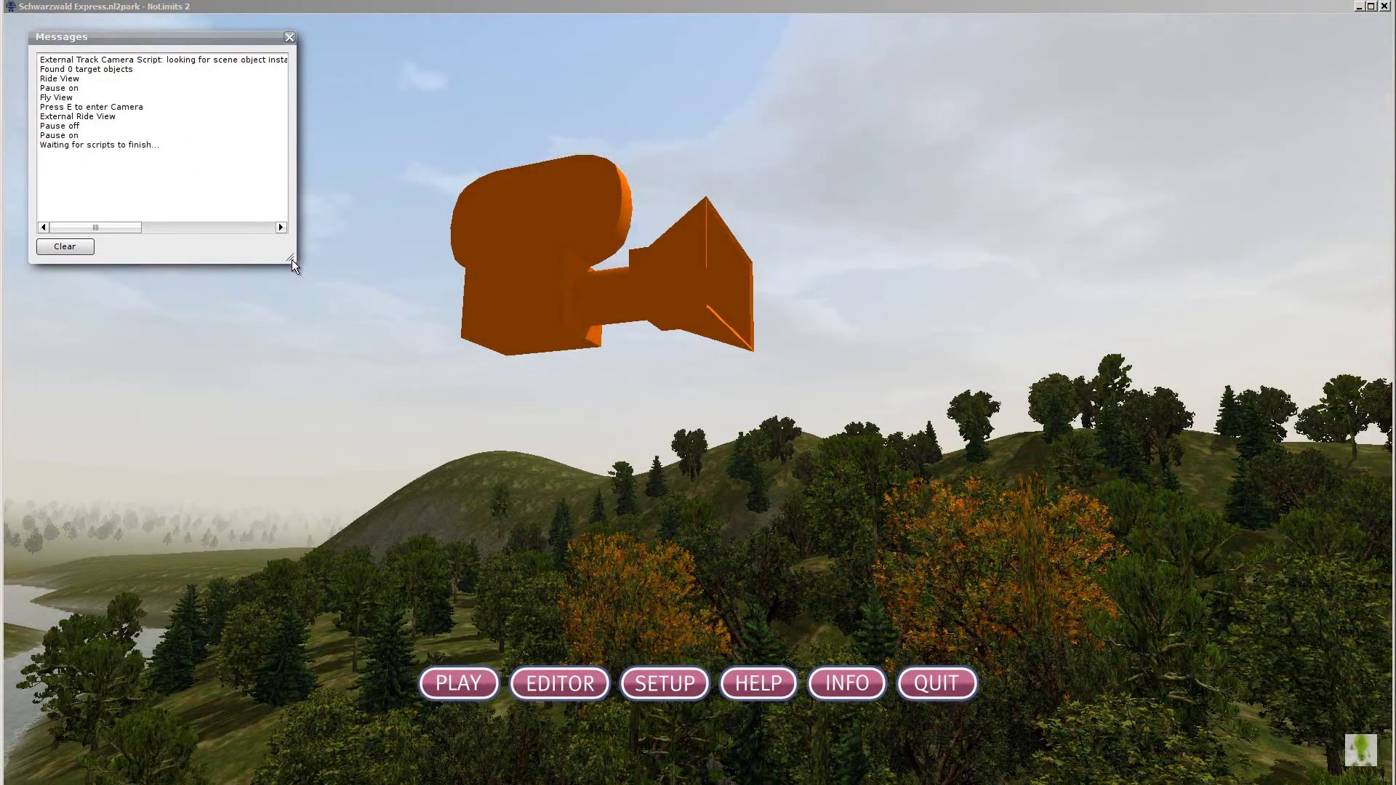
drag(292, 266, 731, 252)
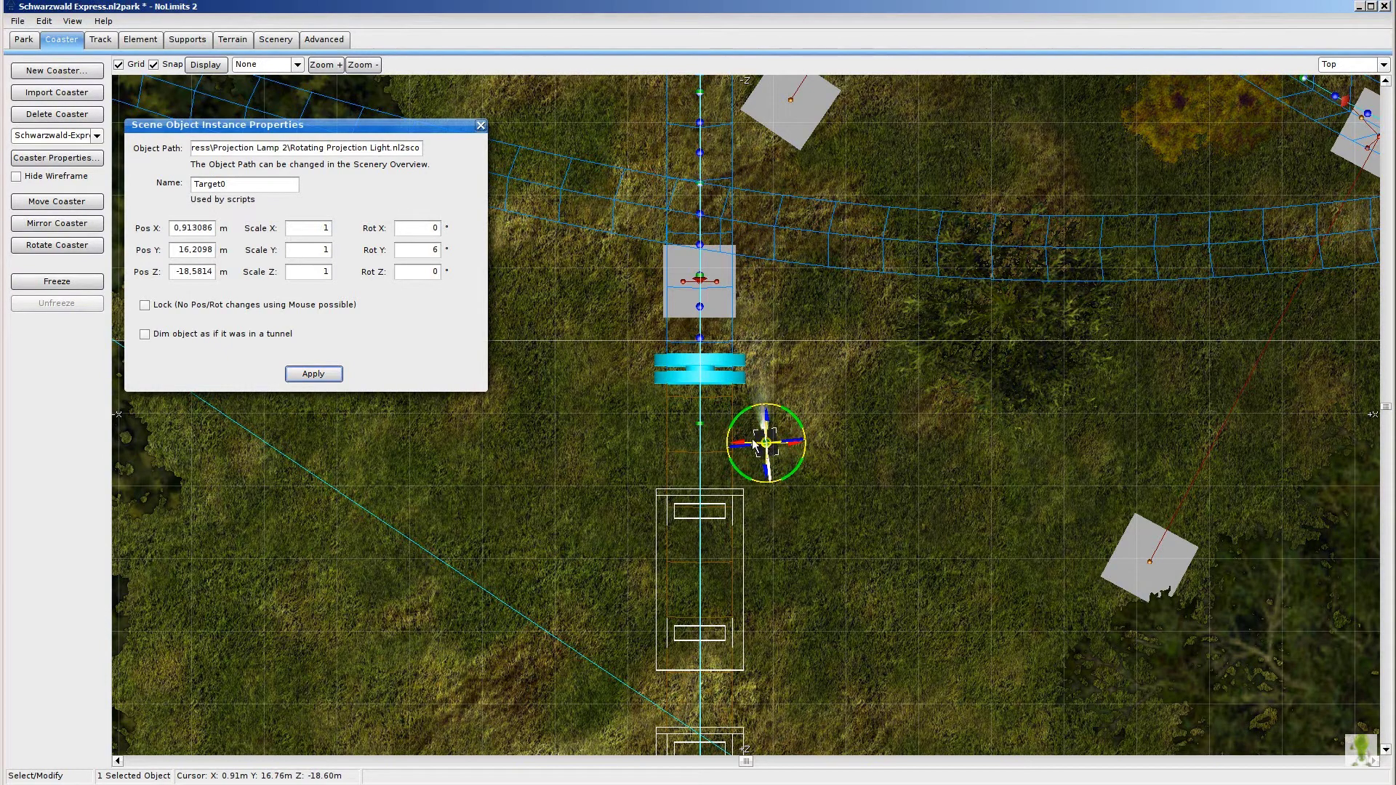
- Inspect the script attached to the Rotating Projection Light object named Target0 in the NL2SCO Editor, and close its dialogs
click(270, 40)
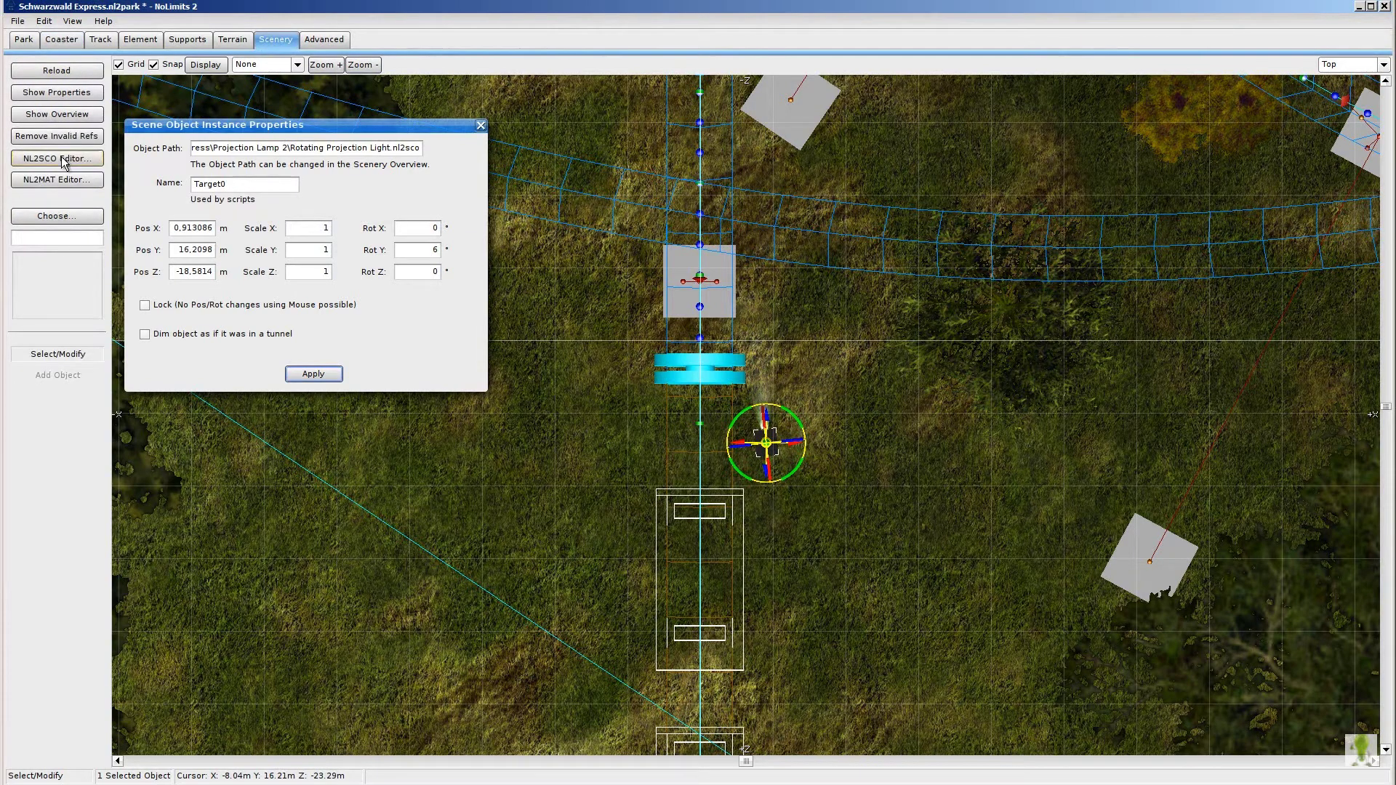
click(58, 158)
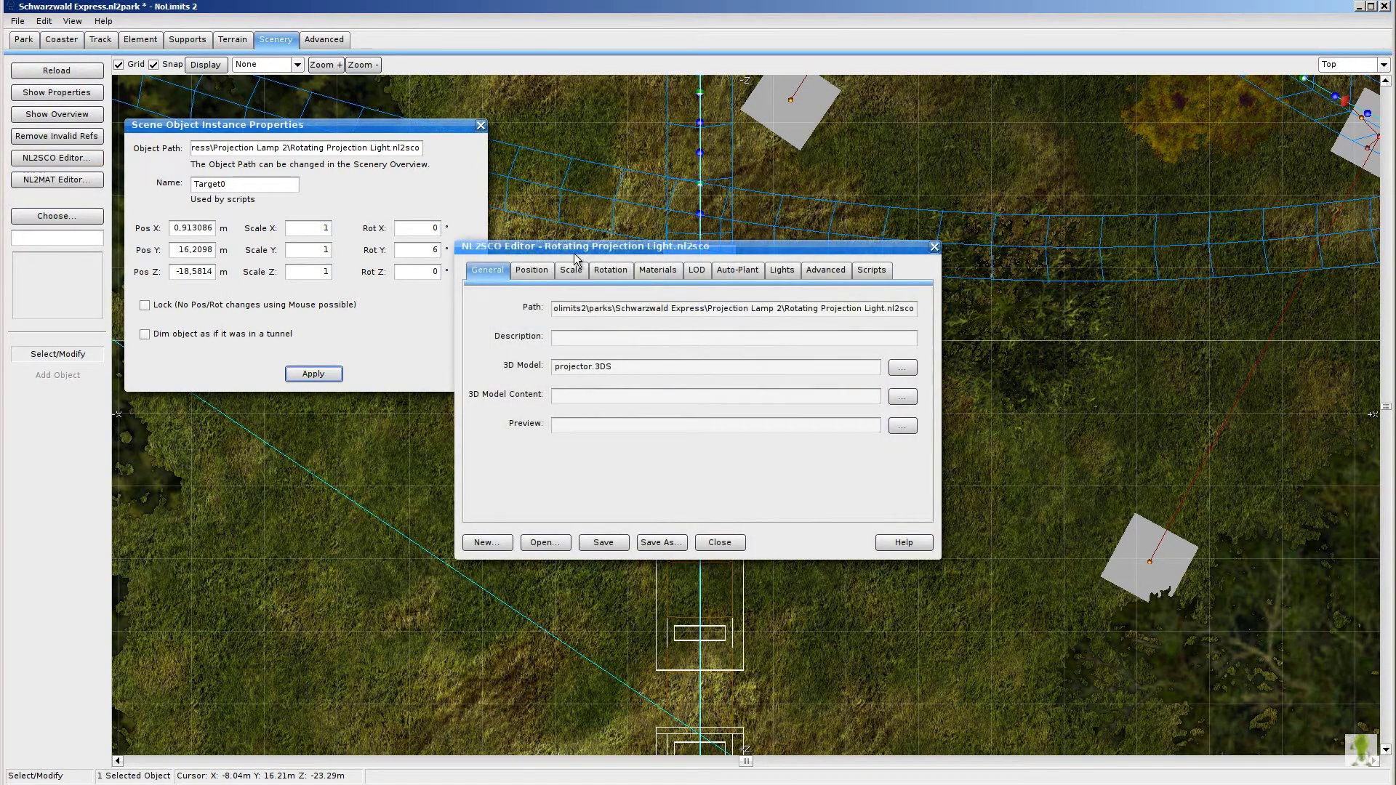
drag(574, 247, 913, 186)
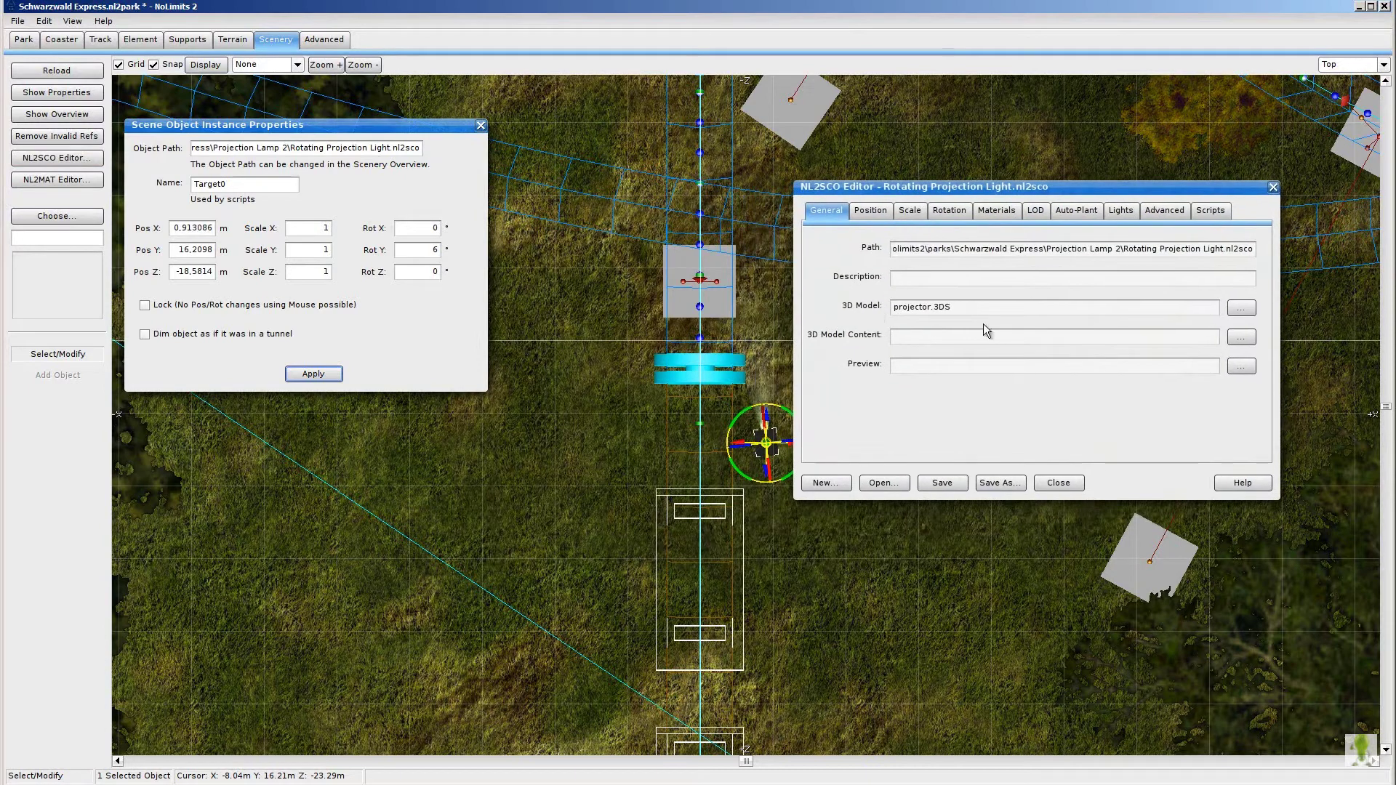
click(1210, 212)
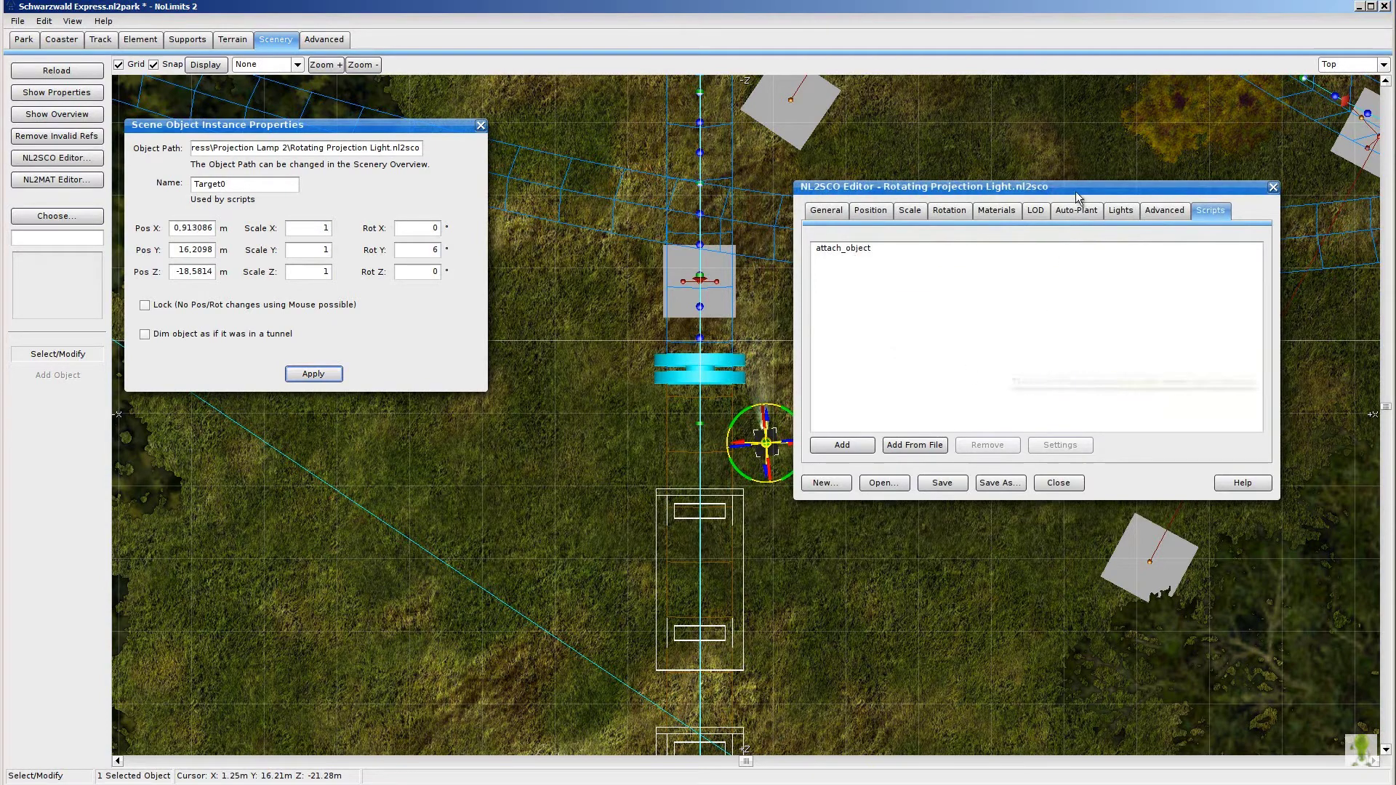
drag(1077, 187, 1134, 184)
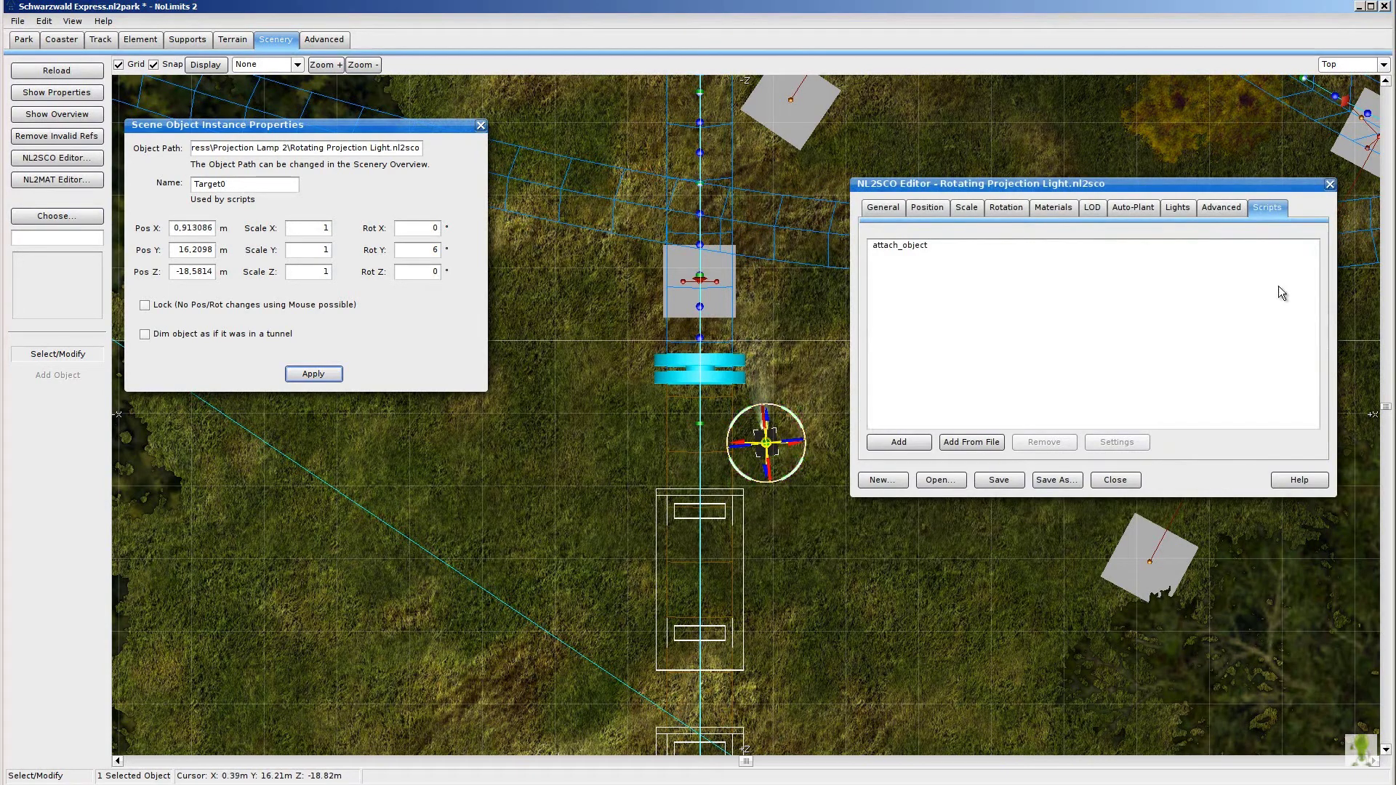
click(1330, 184)
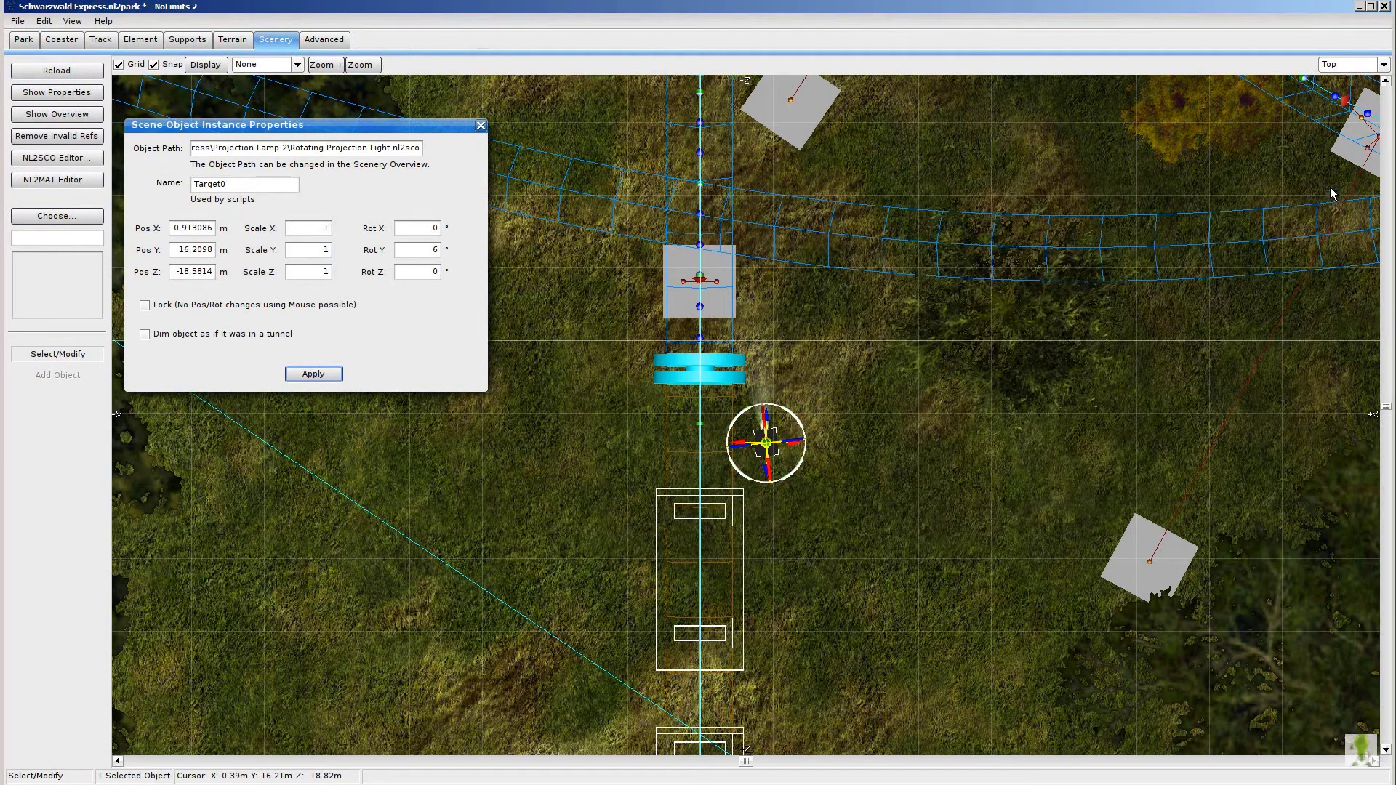
click(877, 394)
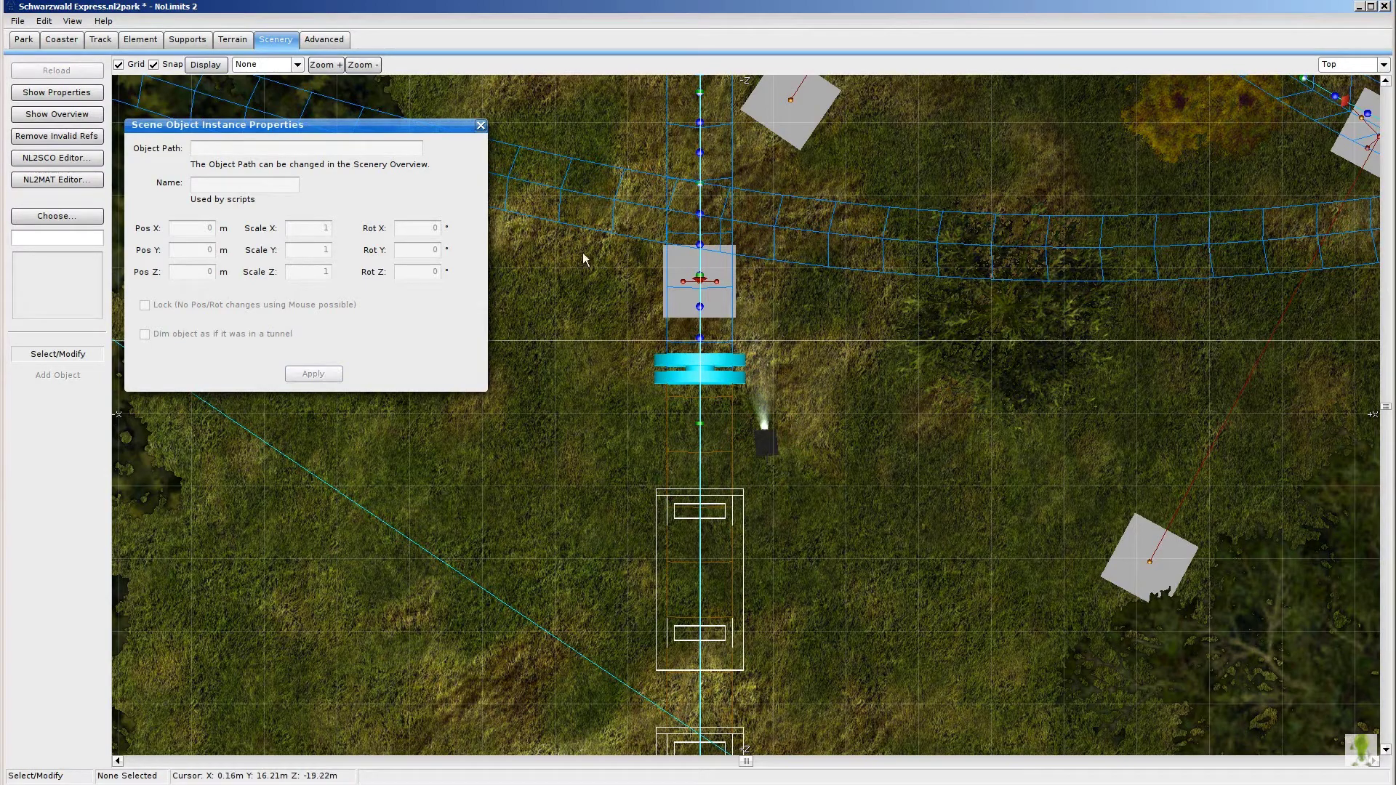
click(481, 125)
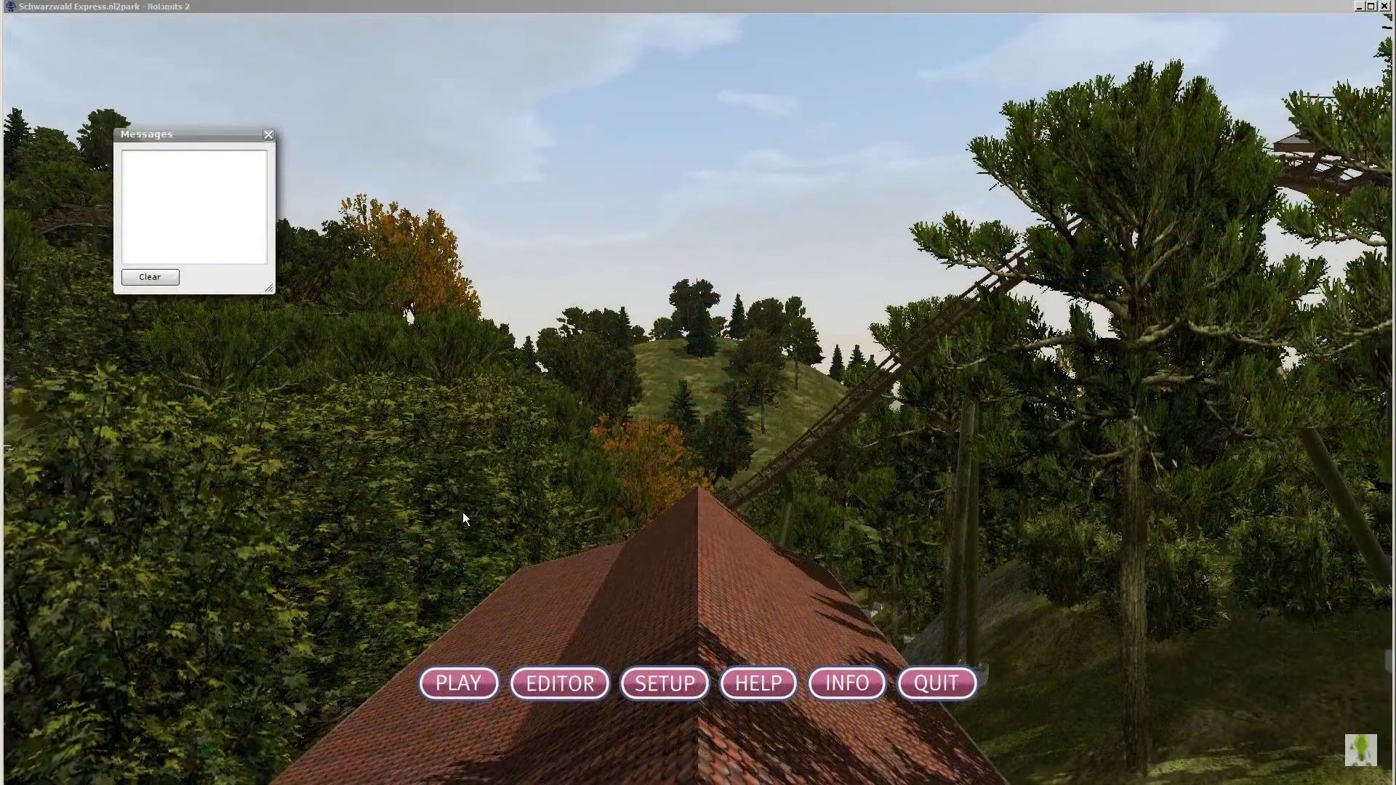
- Play the park again, enlarge the Messages window to read the target search, and watch the train through the external track camera
click(465, 683)
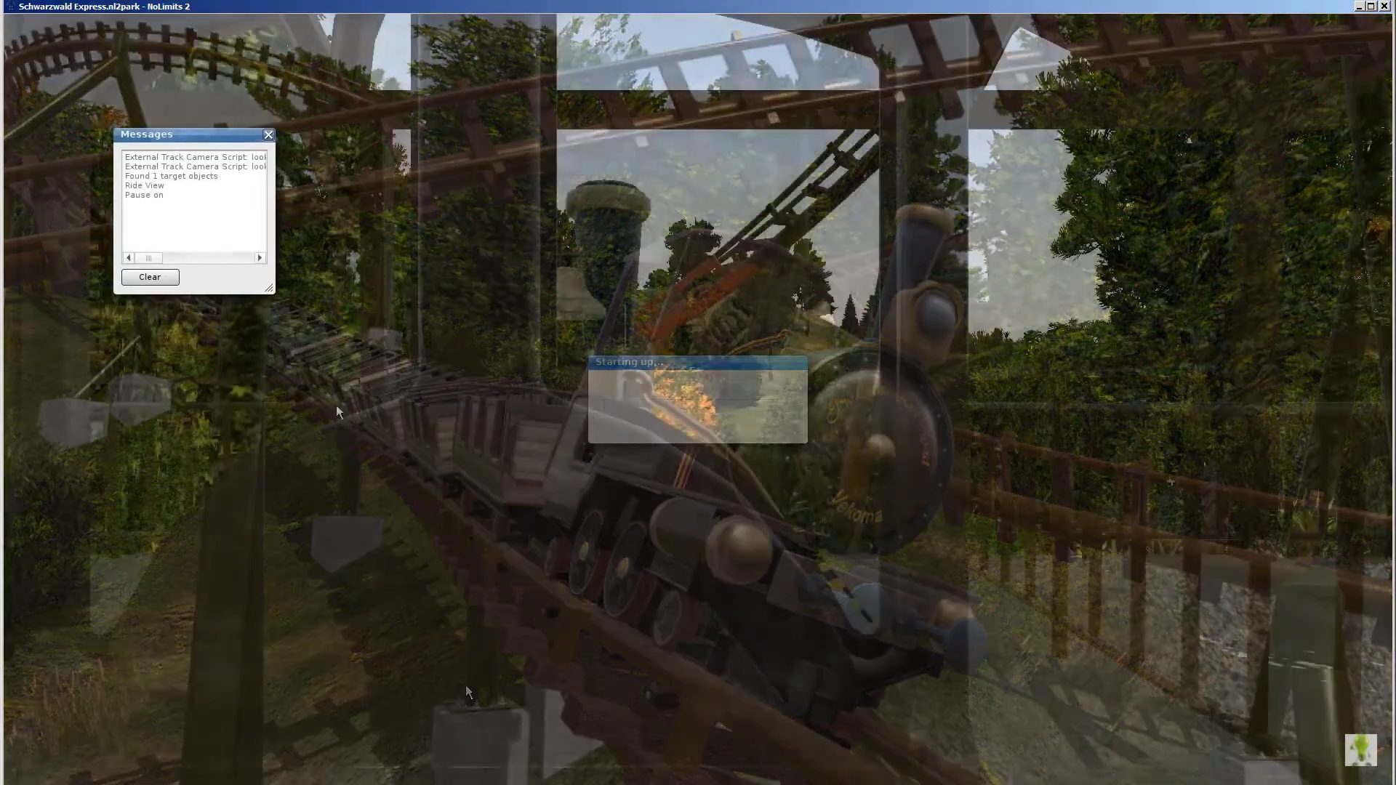
drag(284, 289, 728, 261)
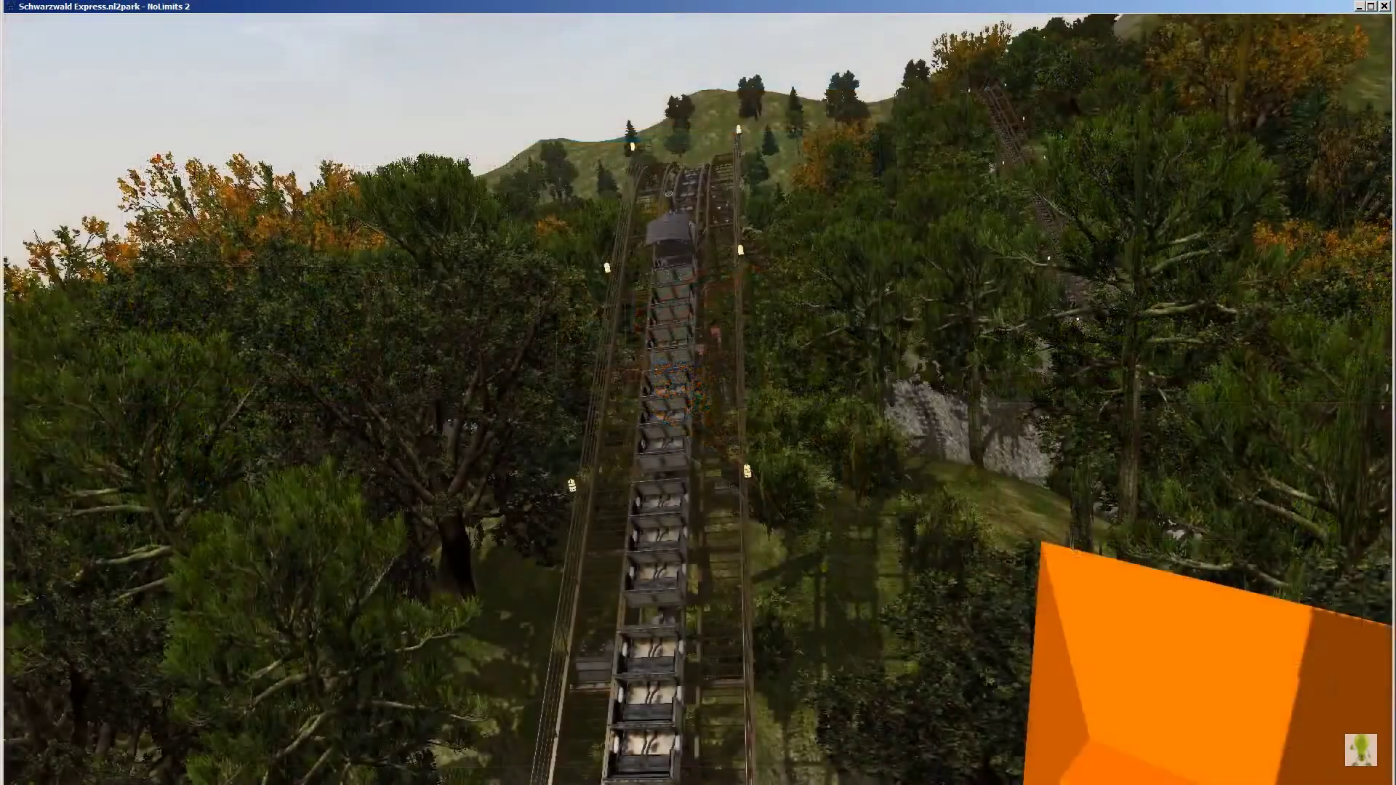
key(p)
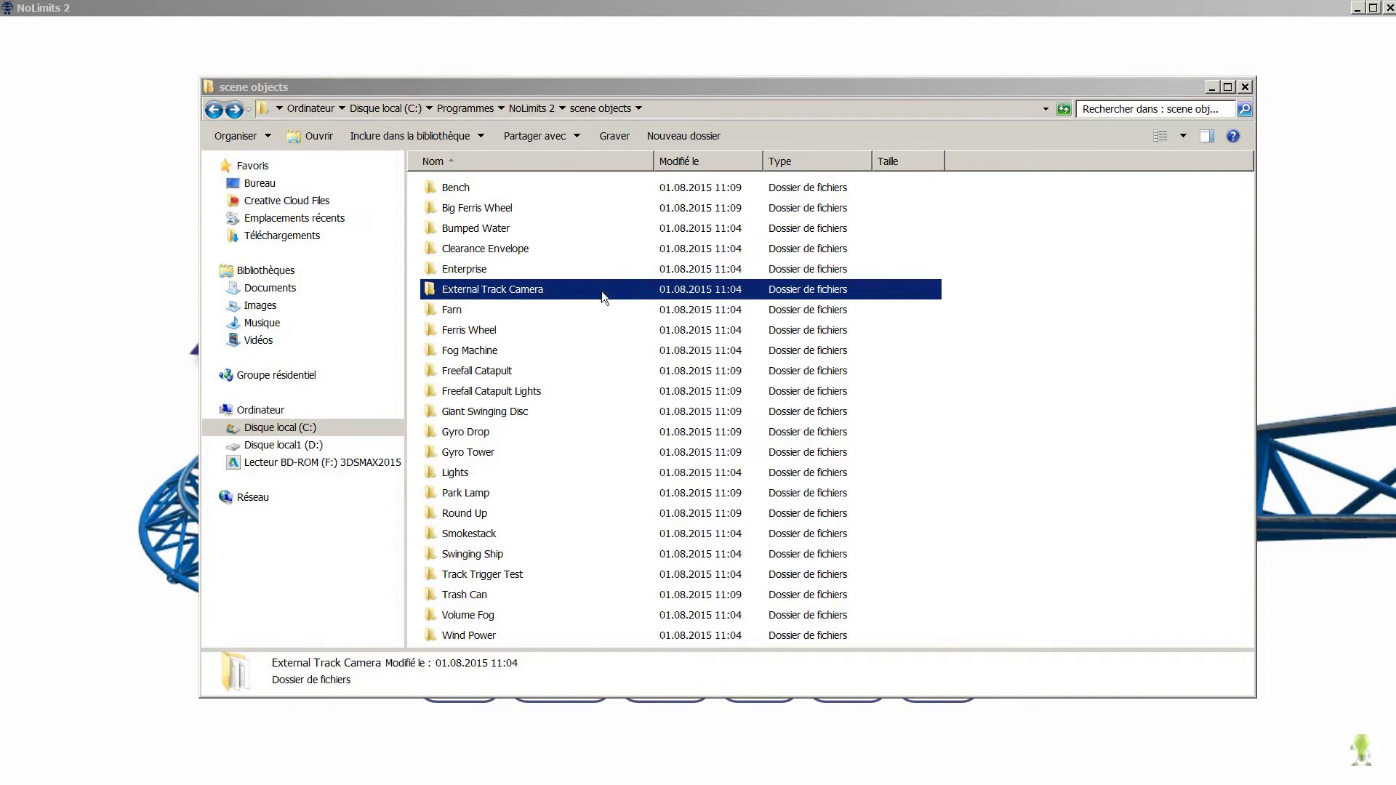
- Copy the External Track Camera and Lights folders from the NoLimits 2 scene objects folder into the Dive Park folder
ctrl+click(727, 473)
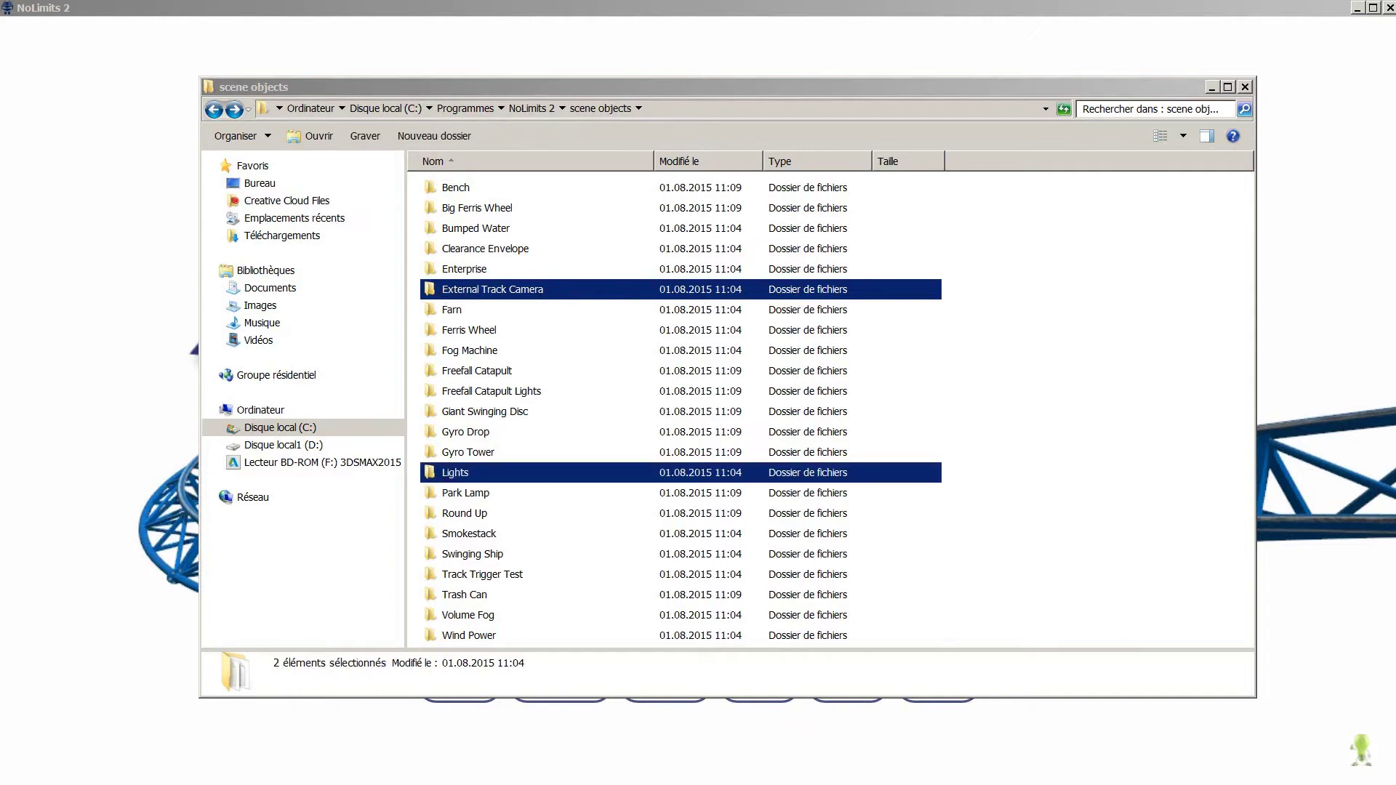
right_click(516, 472)
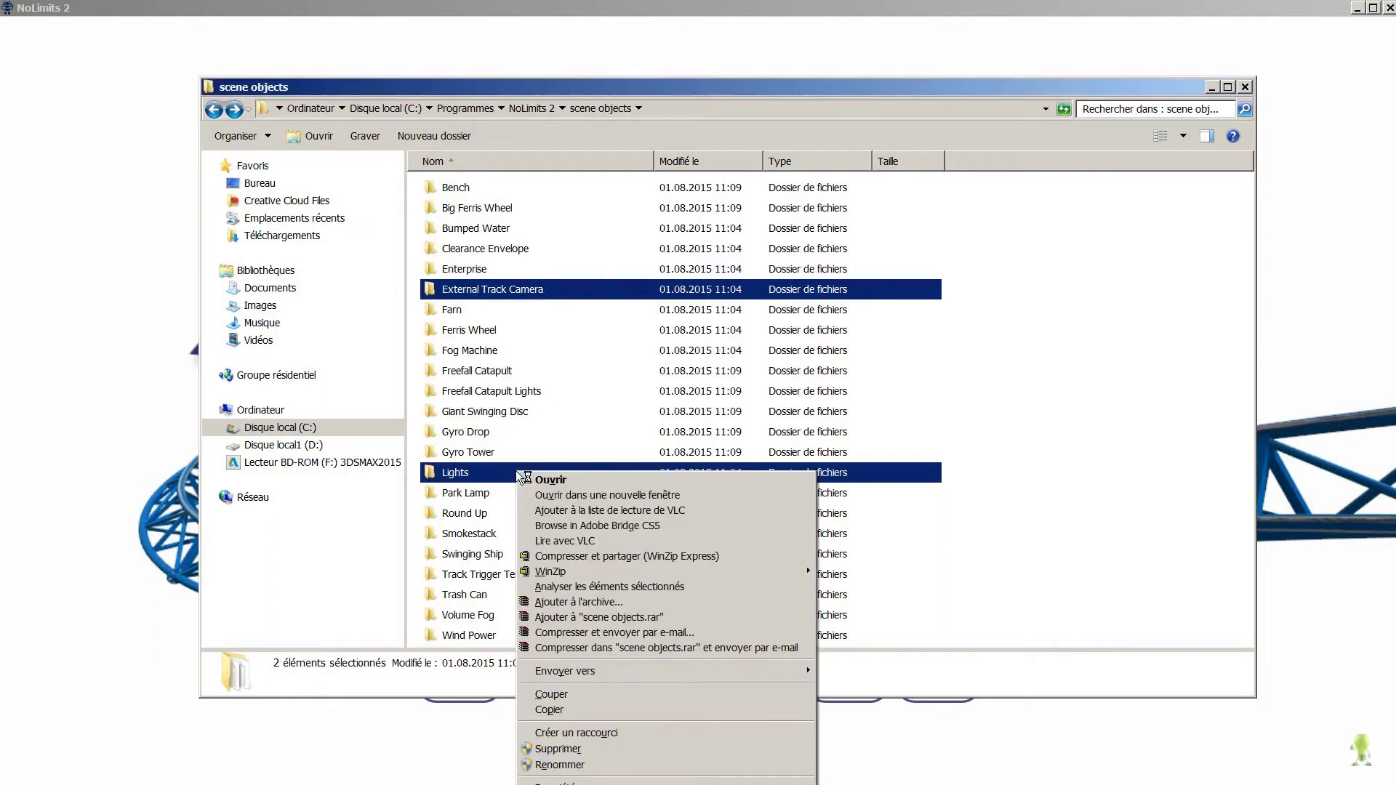
click(565, 709)
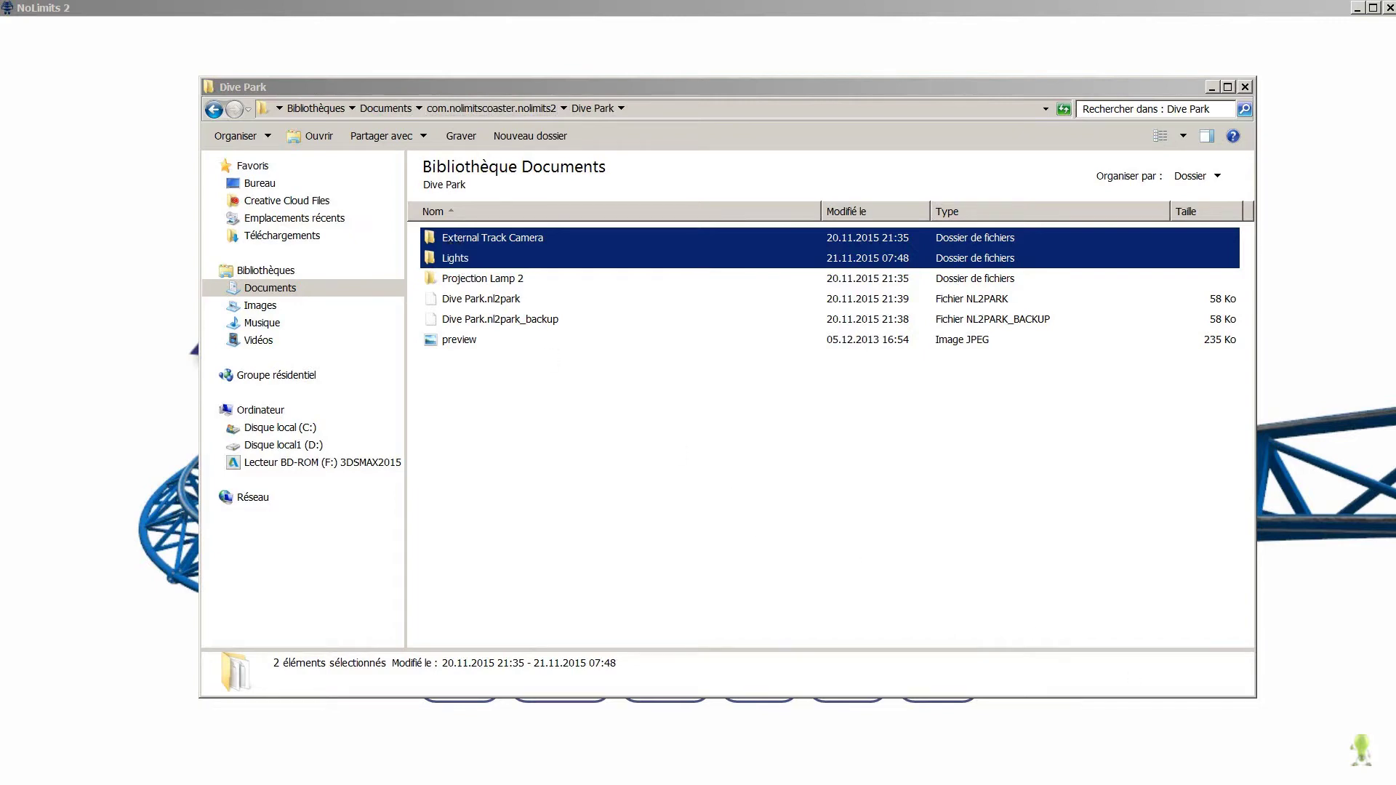
- Switch to NoLimits 2, start the editor and open the Dive Park park file
key(alt+Tab)
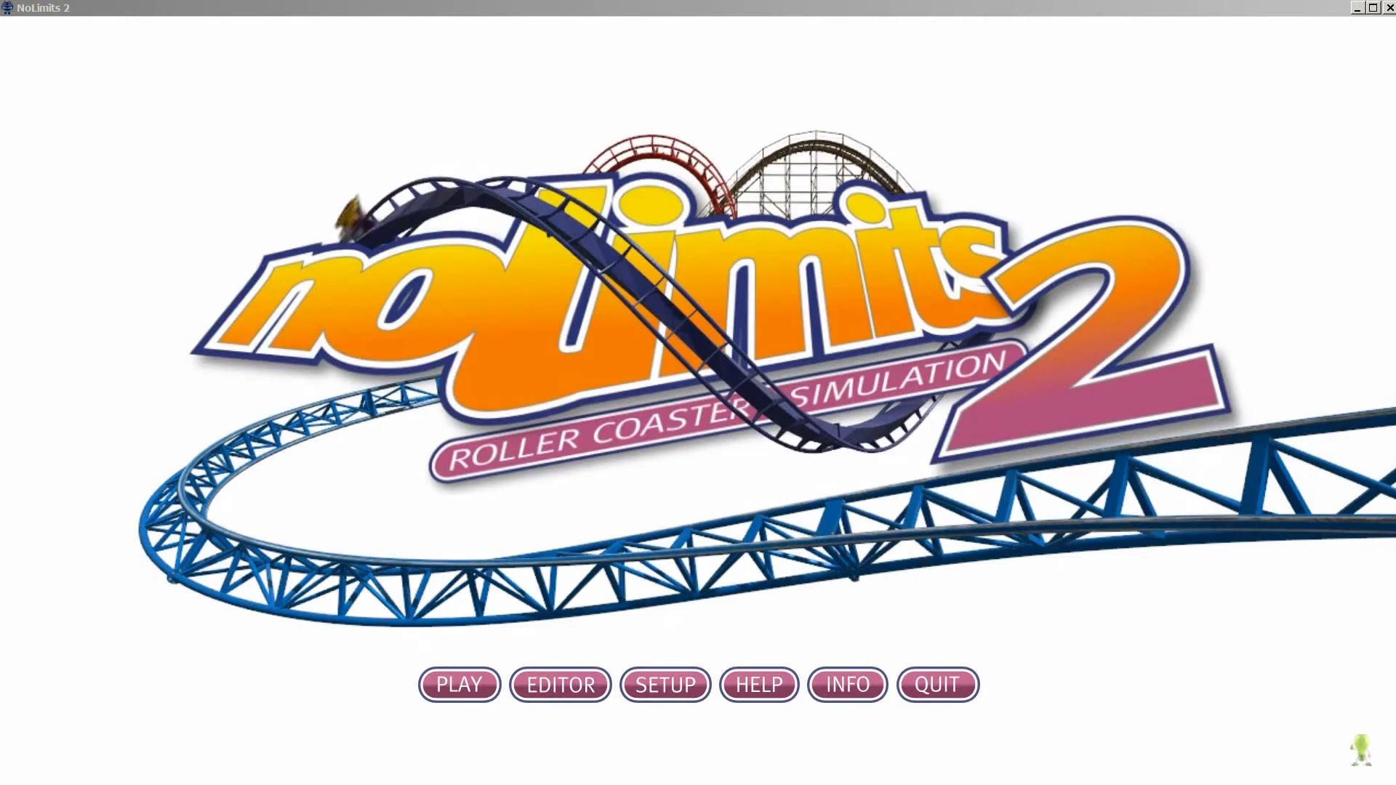
click(573, 691)
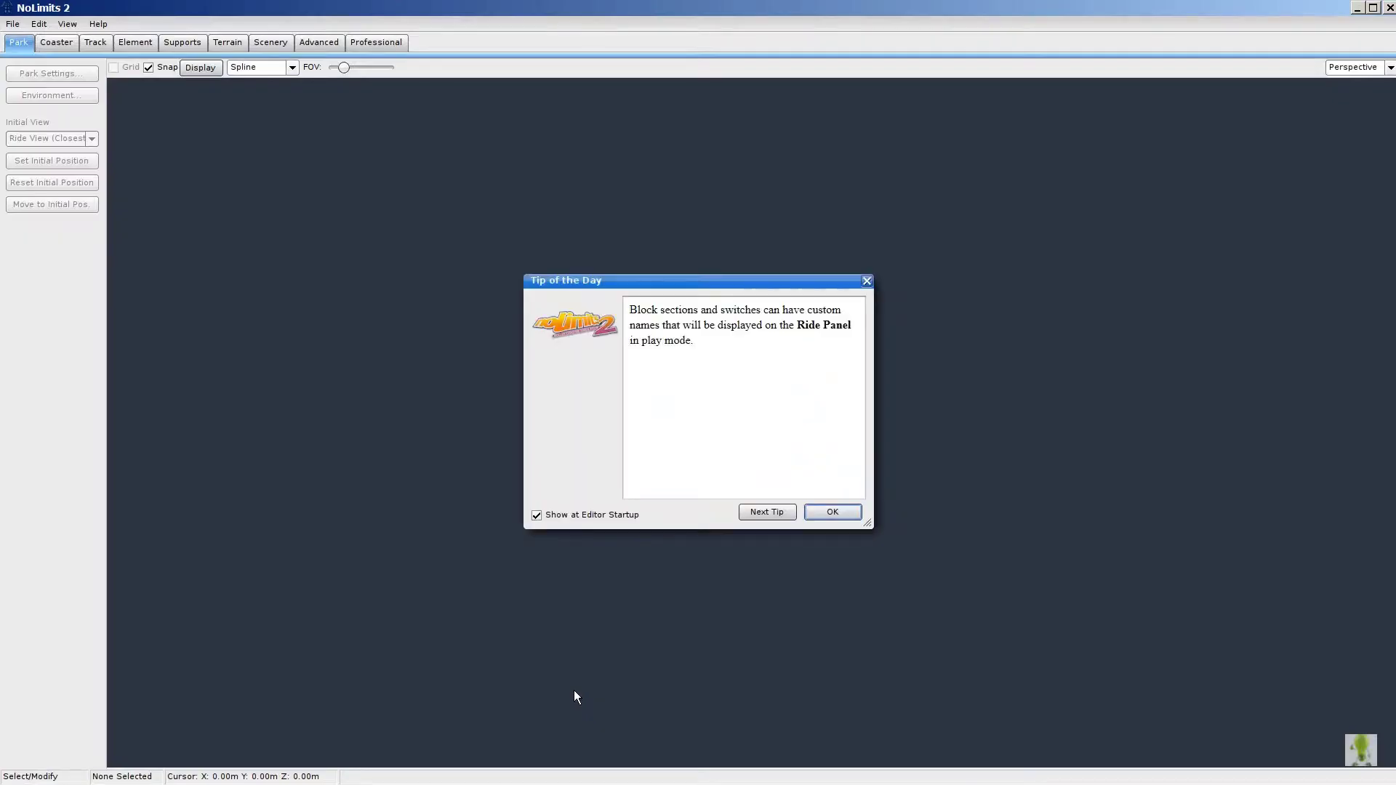
click(823, 515)
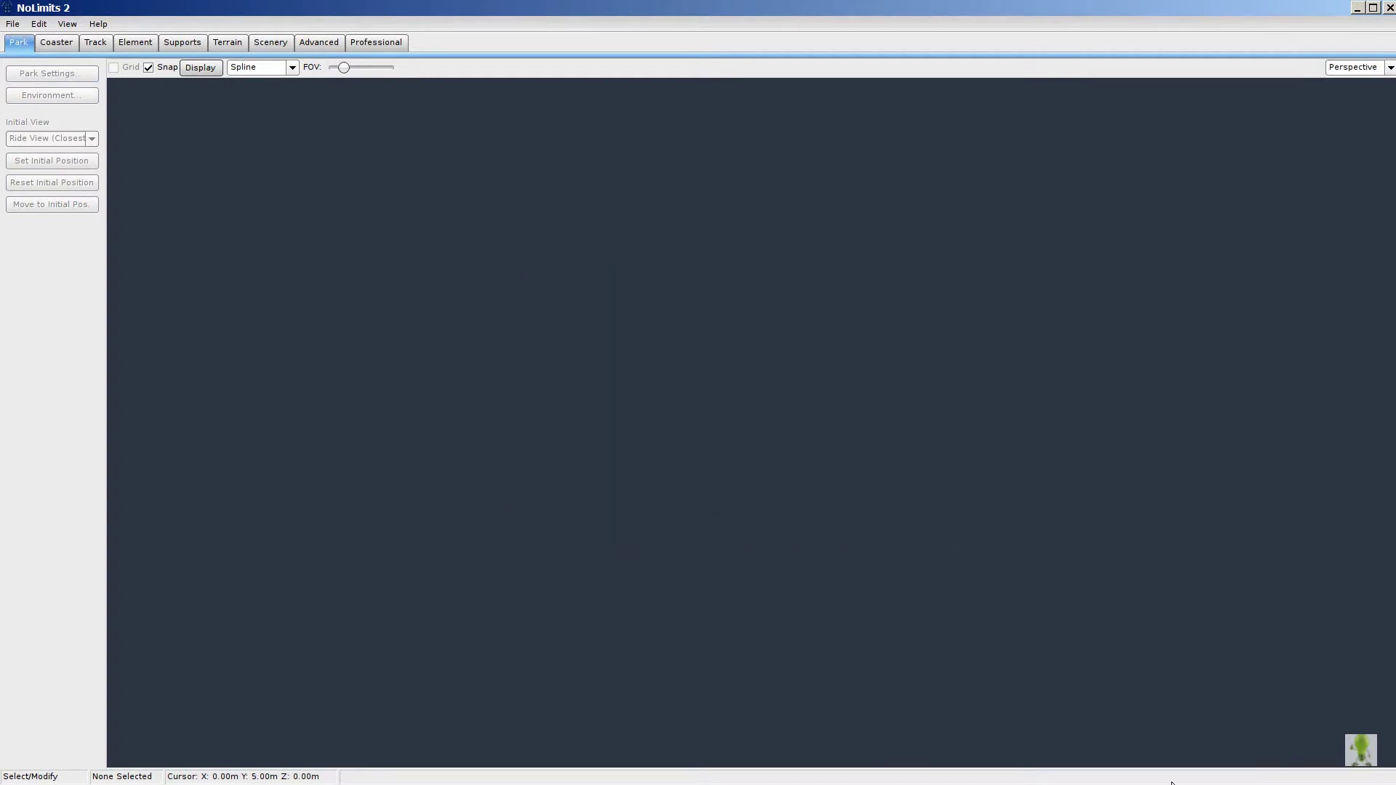
key(ctrl+o)
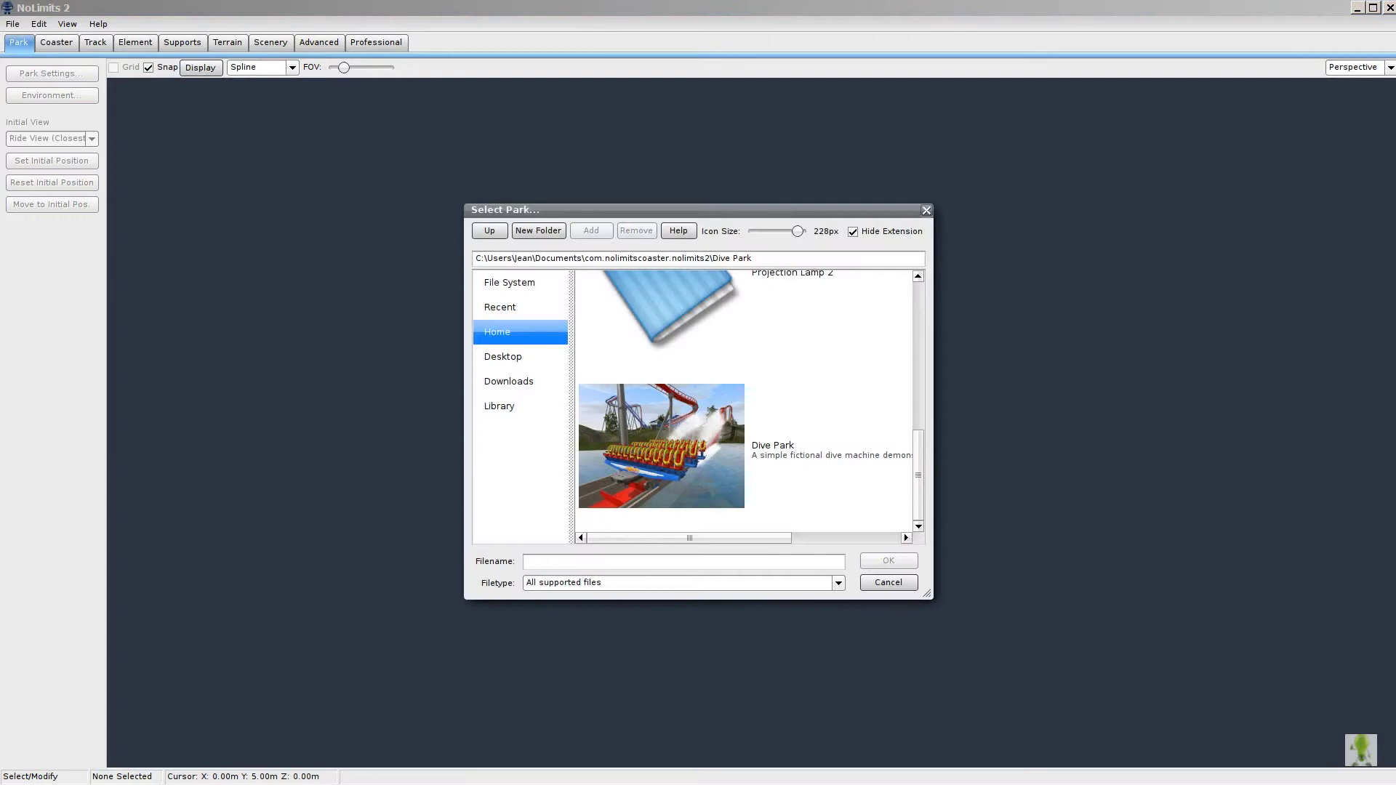
click(689, 456)
click(881, 562)
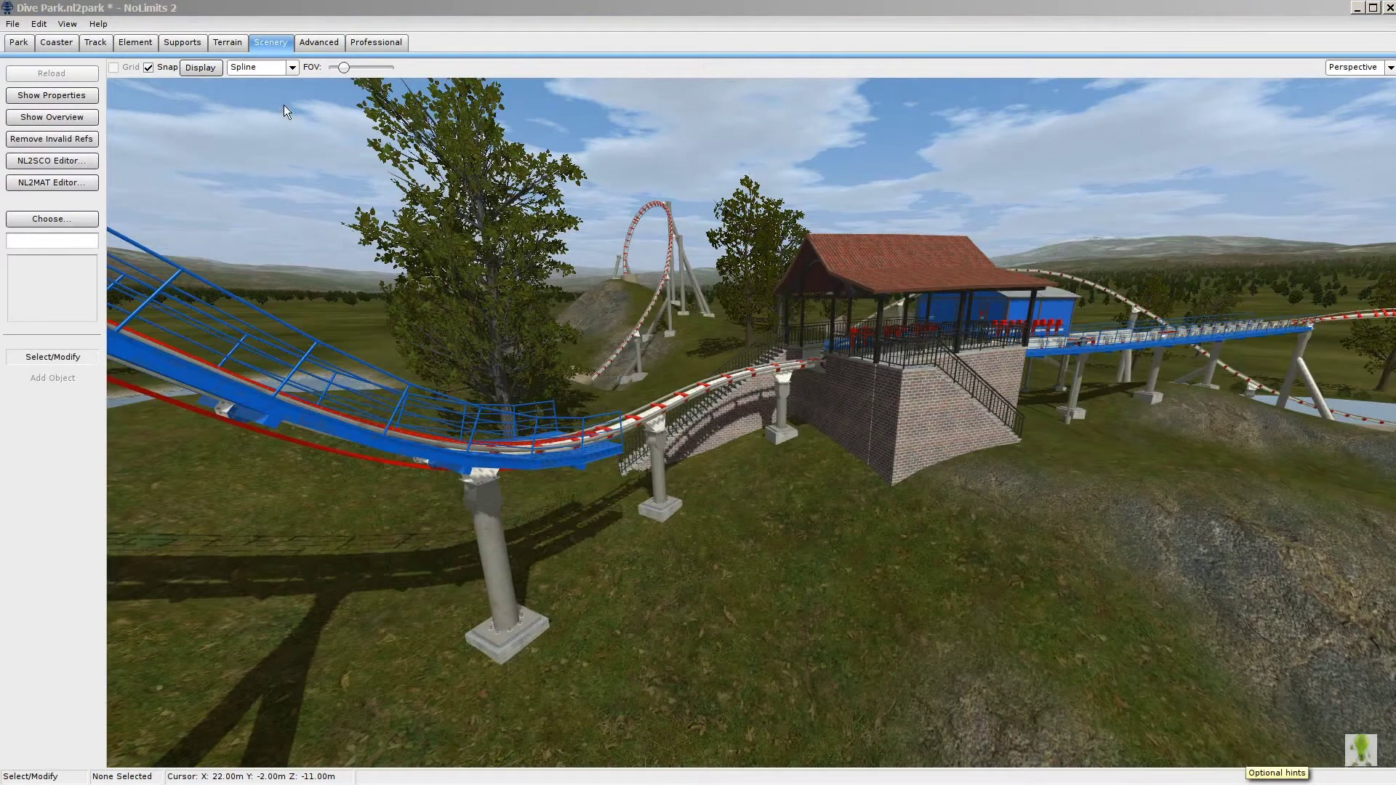
- Add the External Track Camera scene object from the park's External Track Camera folder on the grass beside the track near the station
click(63, 220)
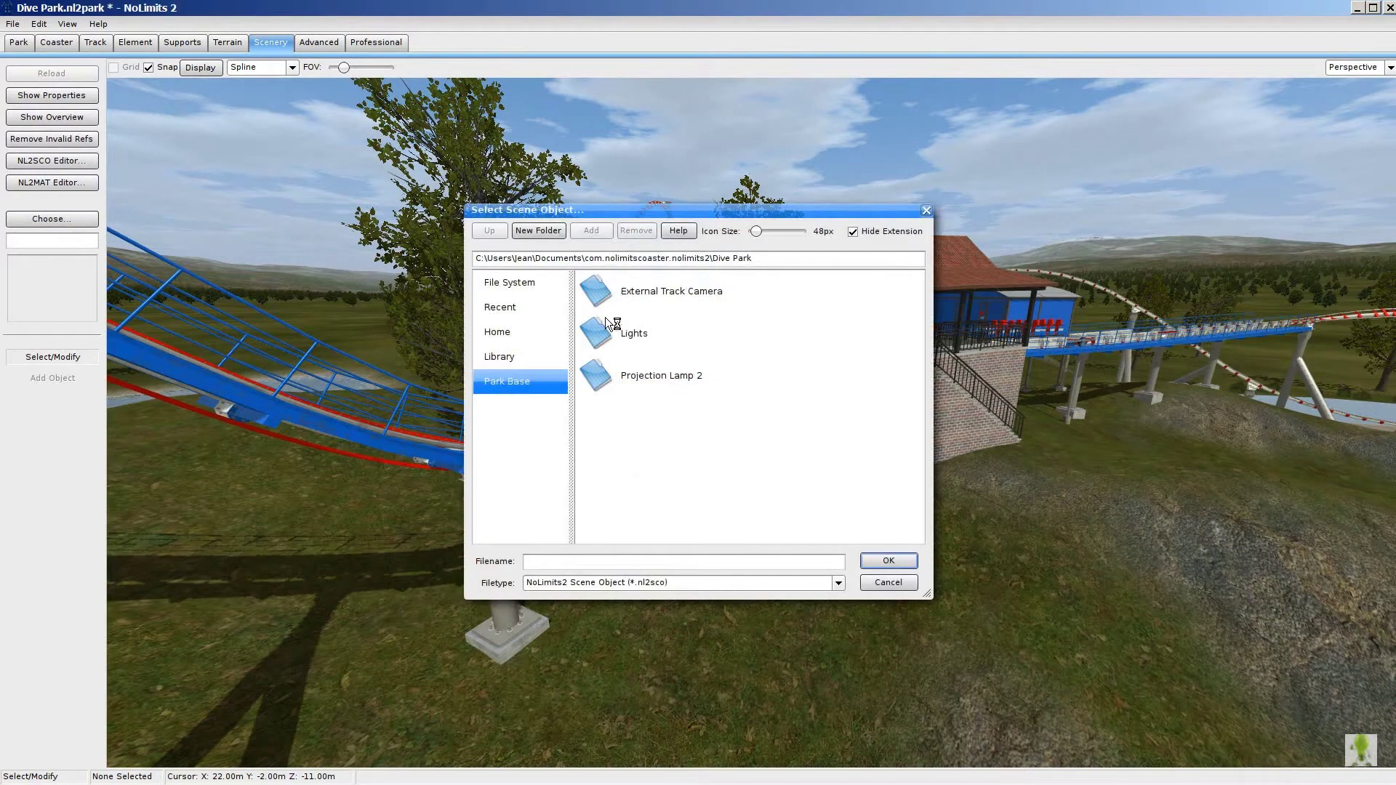
double_click(605, 300)
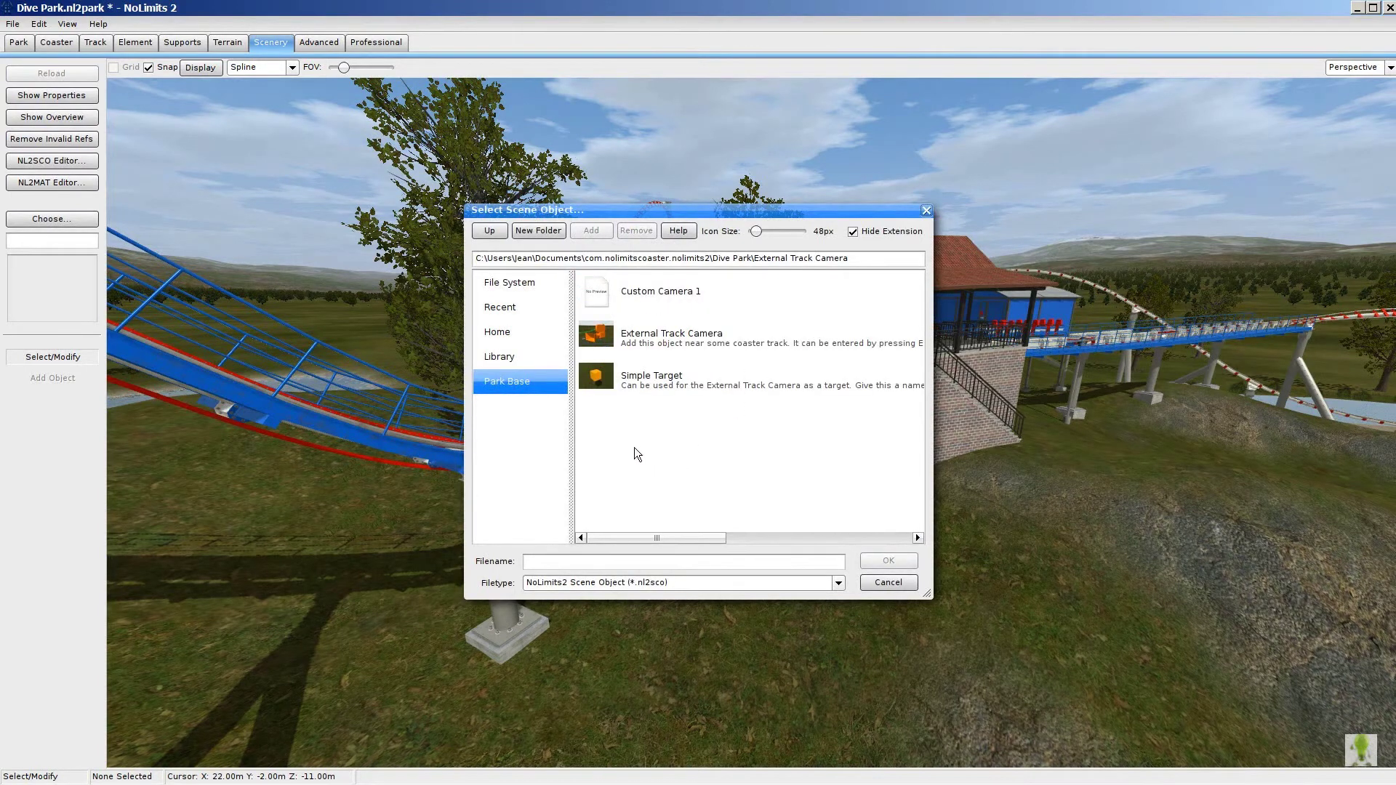
click(599, 339)
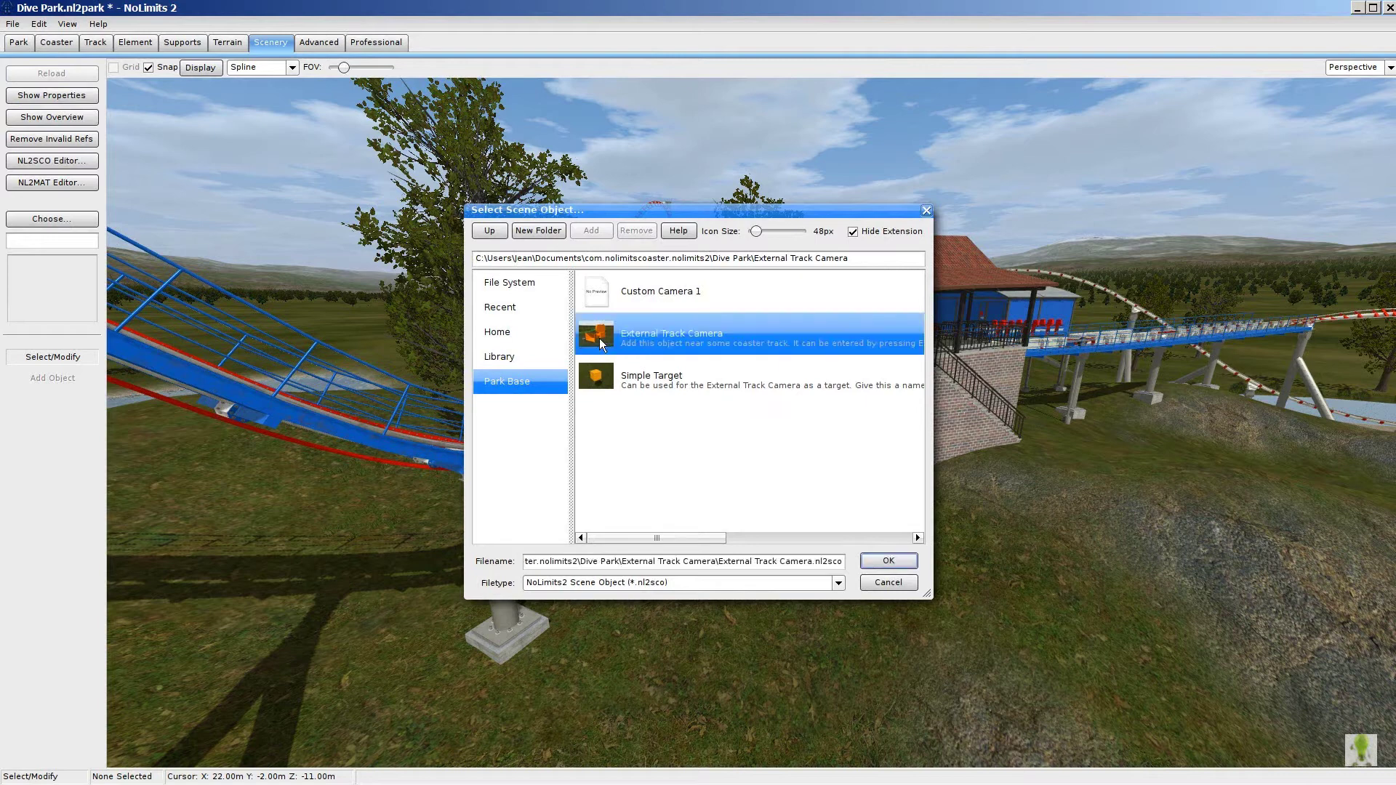
click(889, 560)
click(42, 381)
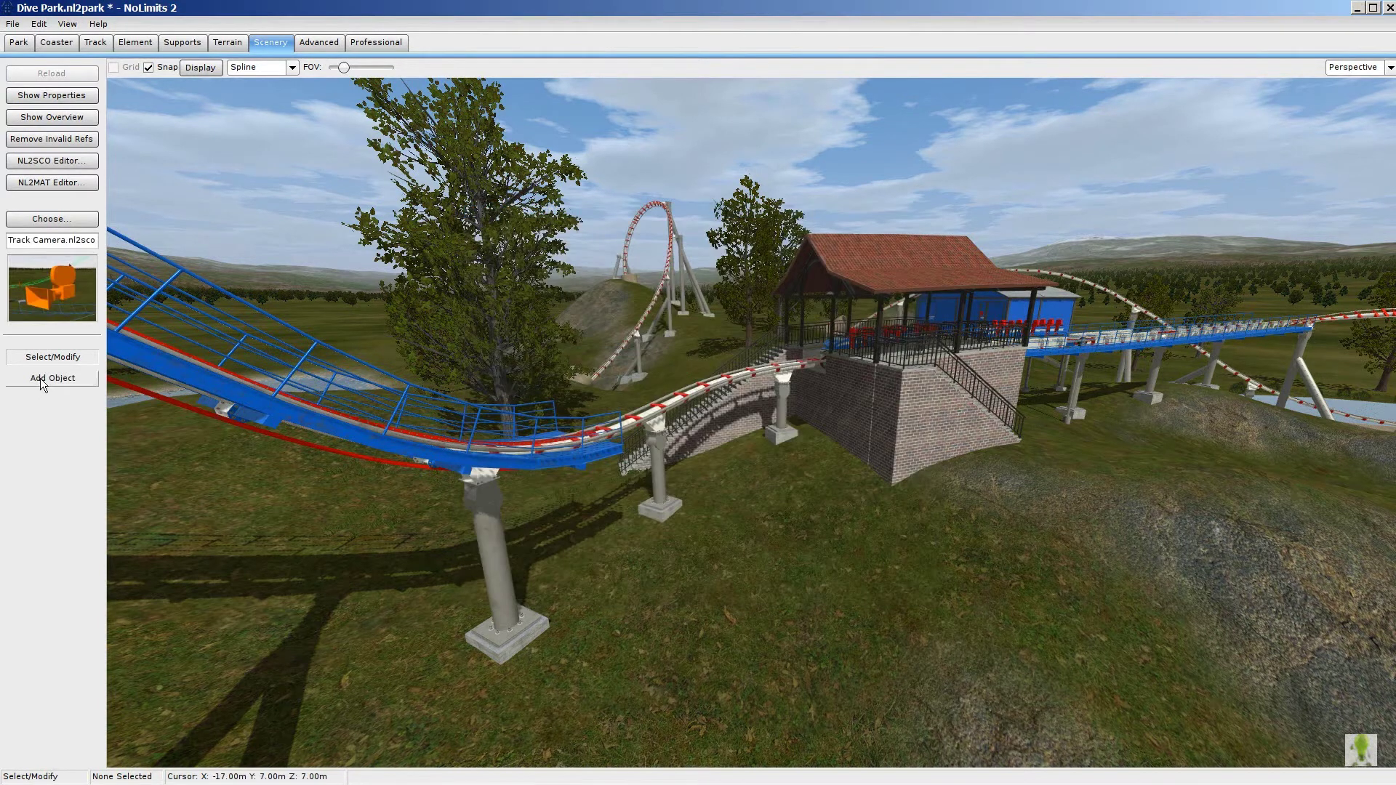
click(731, 459)
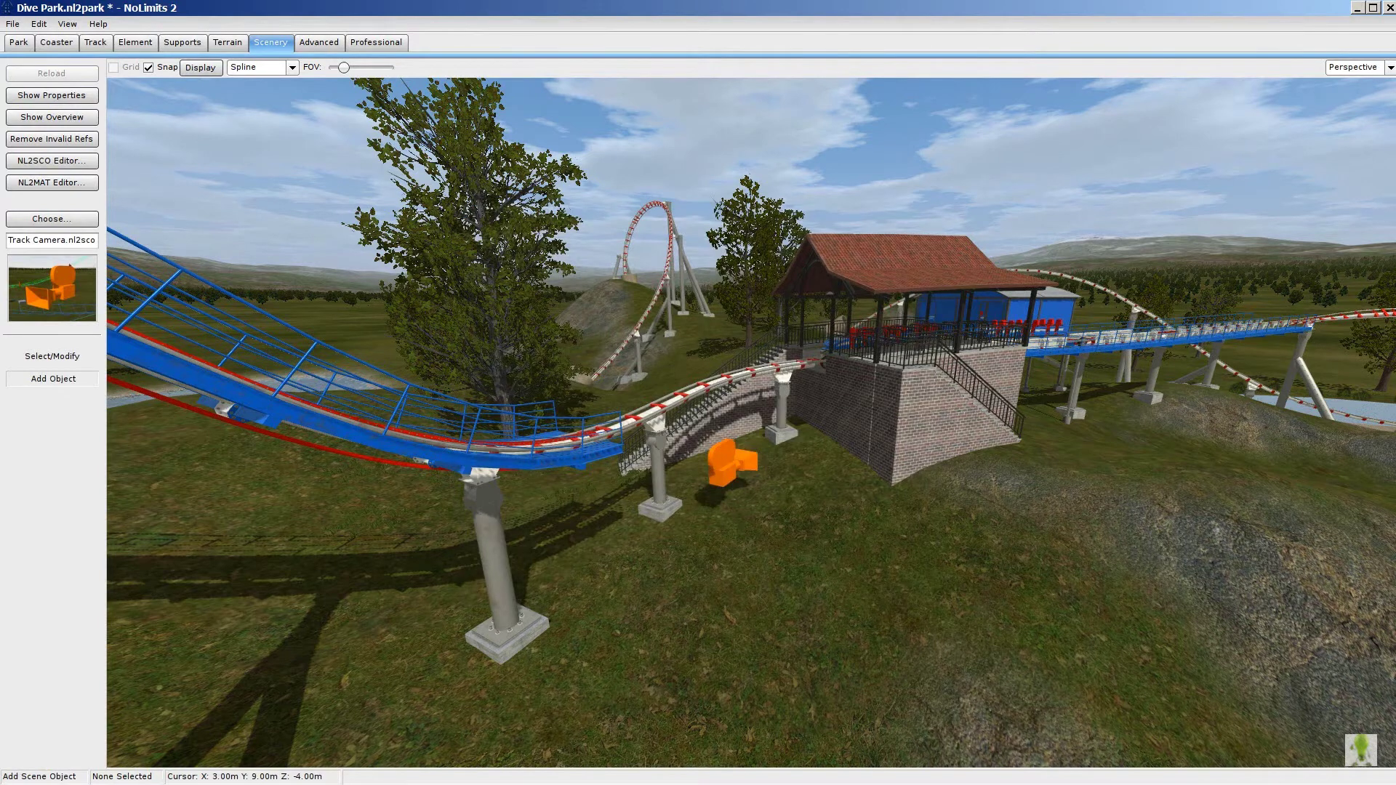
- Switch to Dive Park's External Track Camera folder, open CameraScript.nlvm in Notepad++, and minimize both windows to return to NoLimits 2
key(alt+Tab)
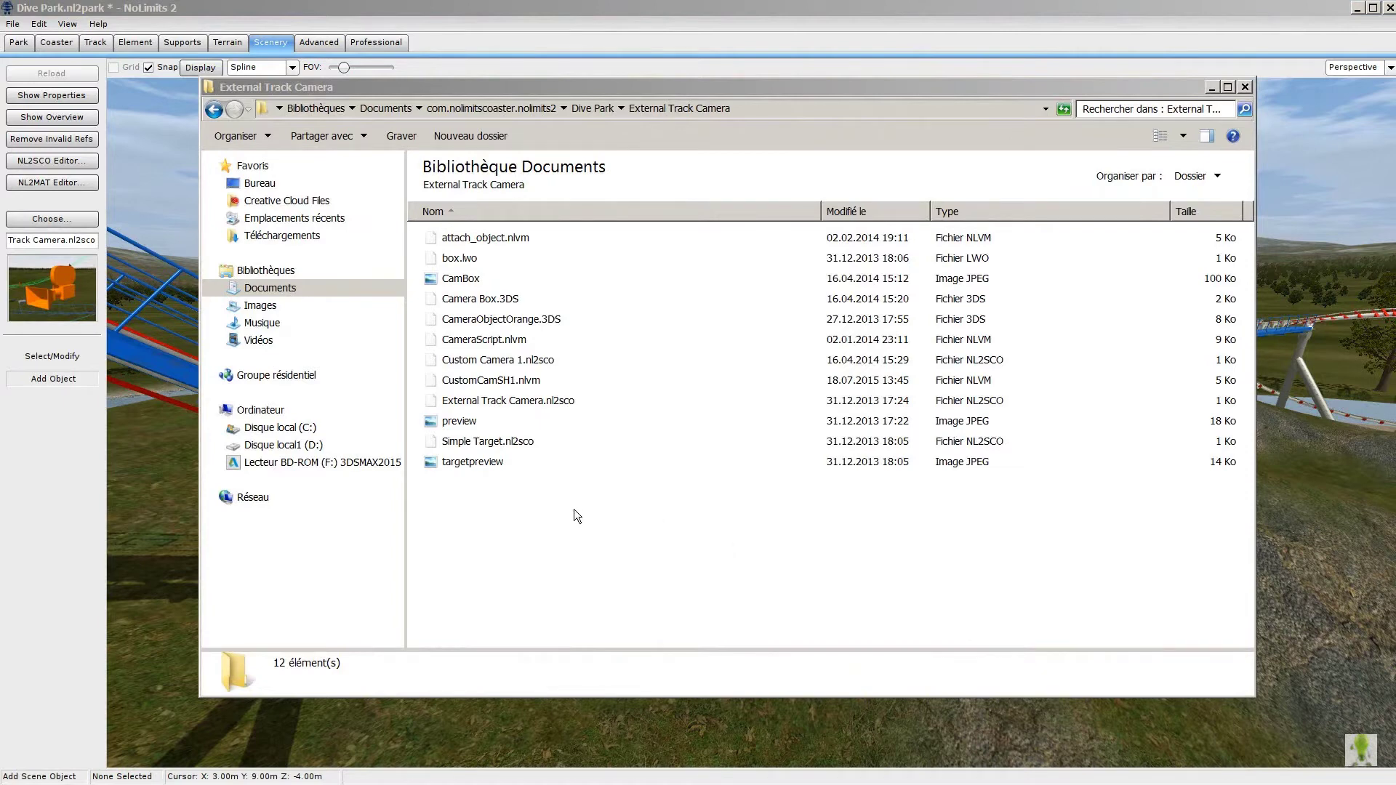
click(481, 338)
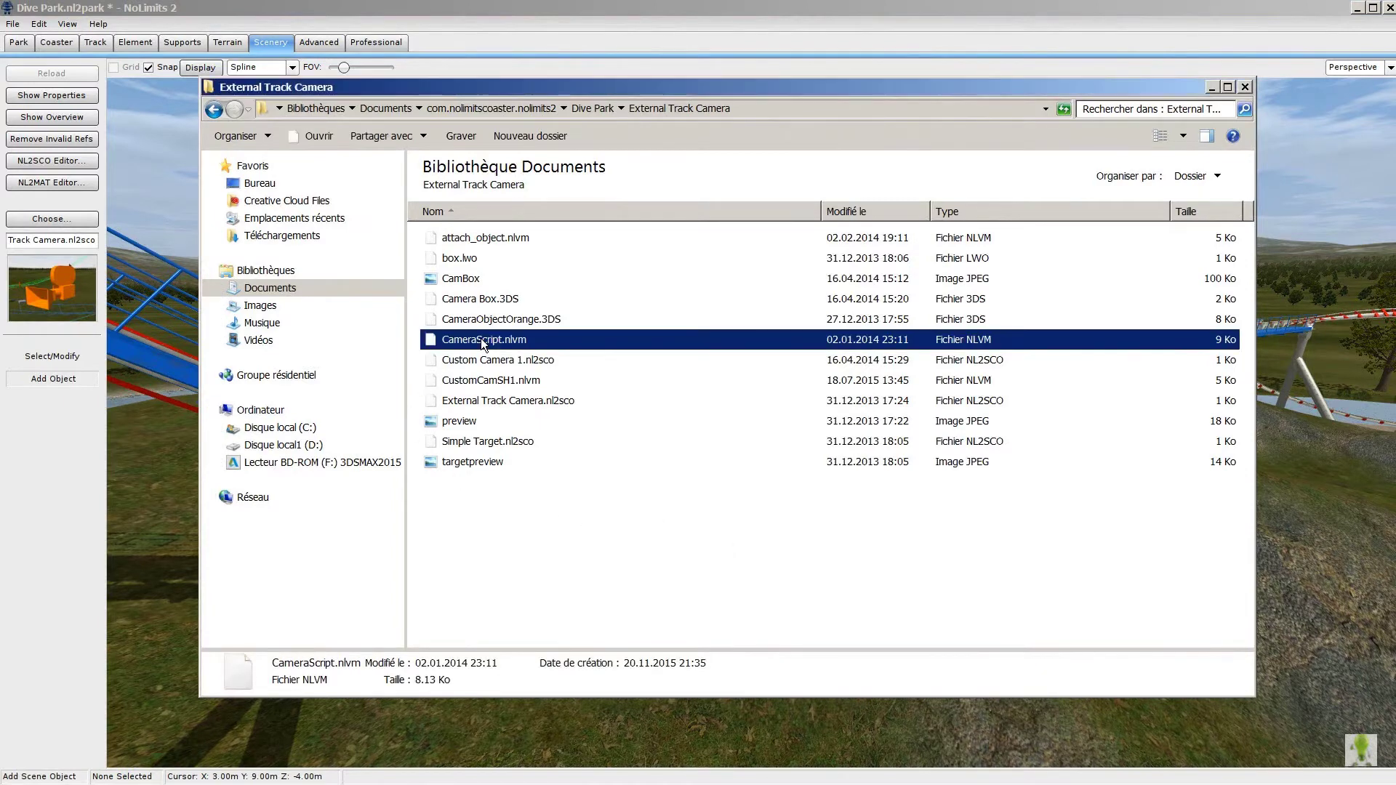
right_click(481, 338)
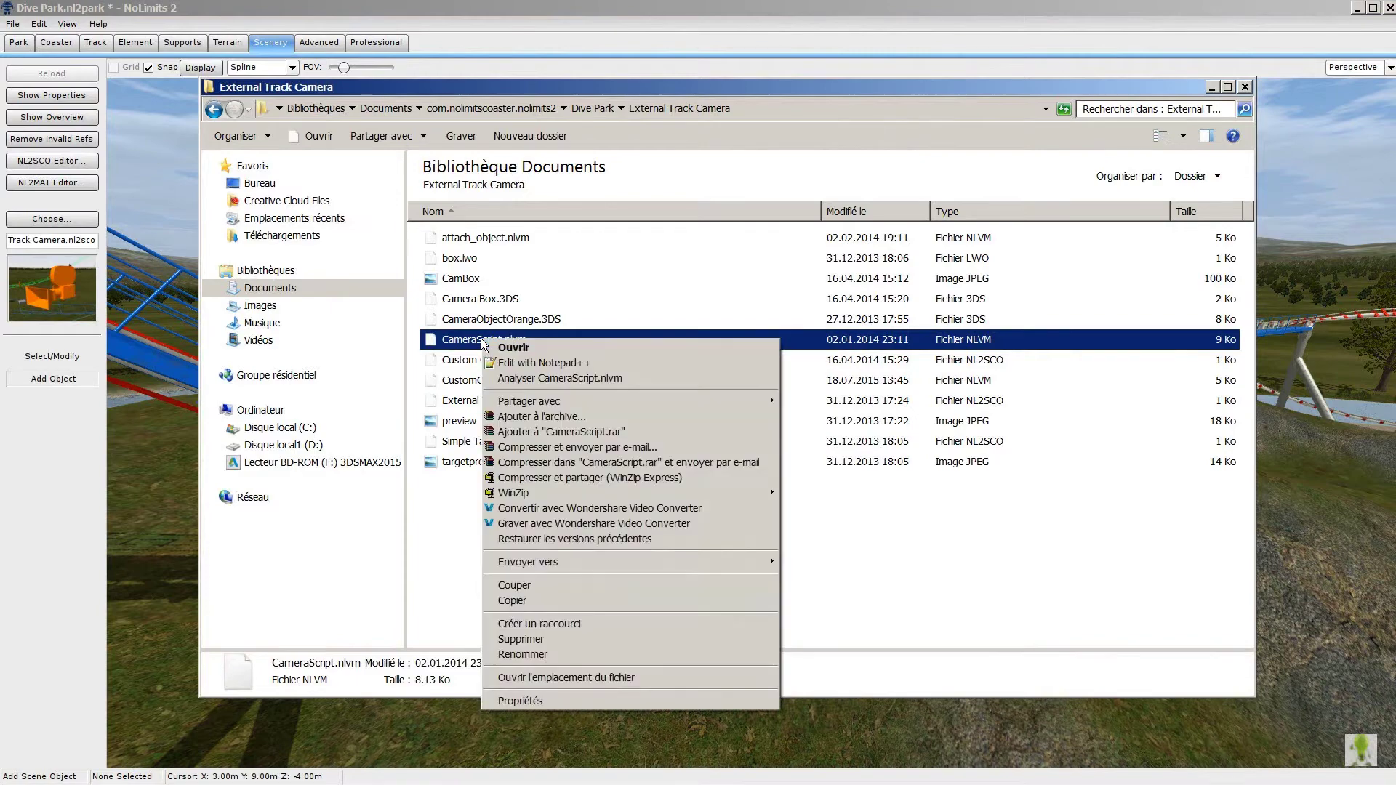
click(547, 368)
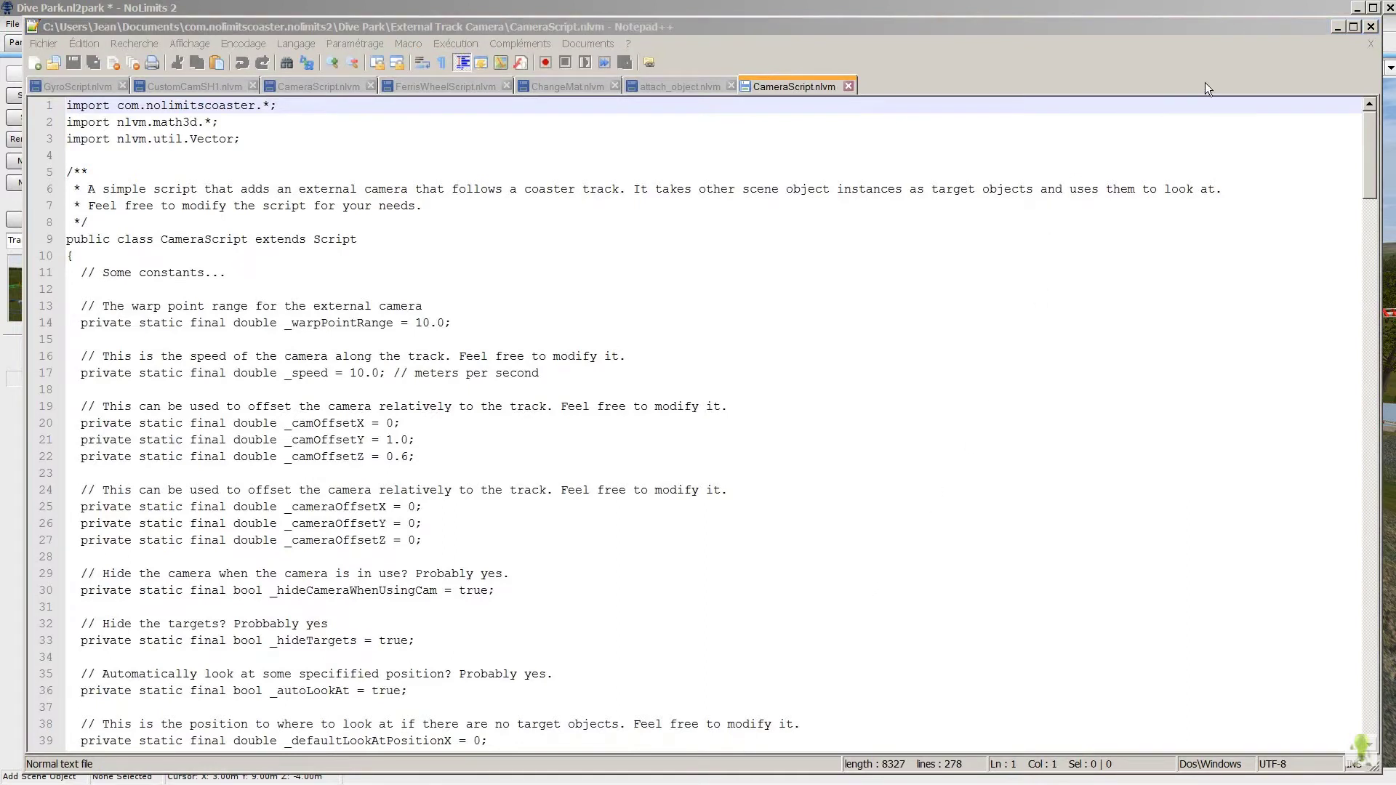
click(1337, 28)
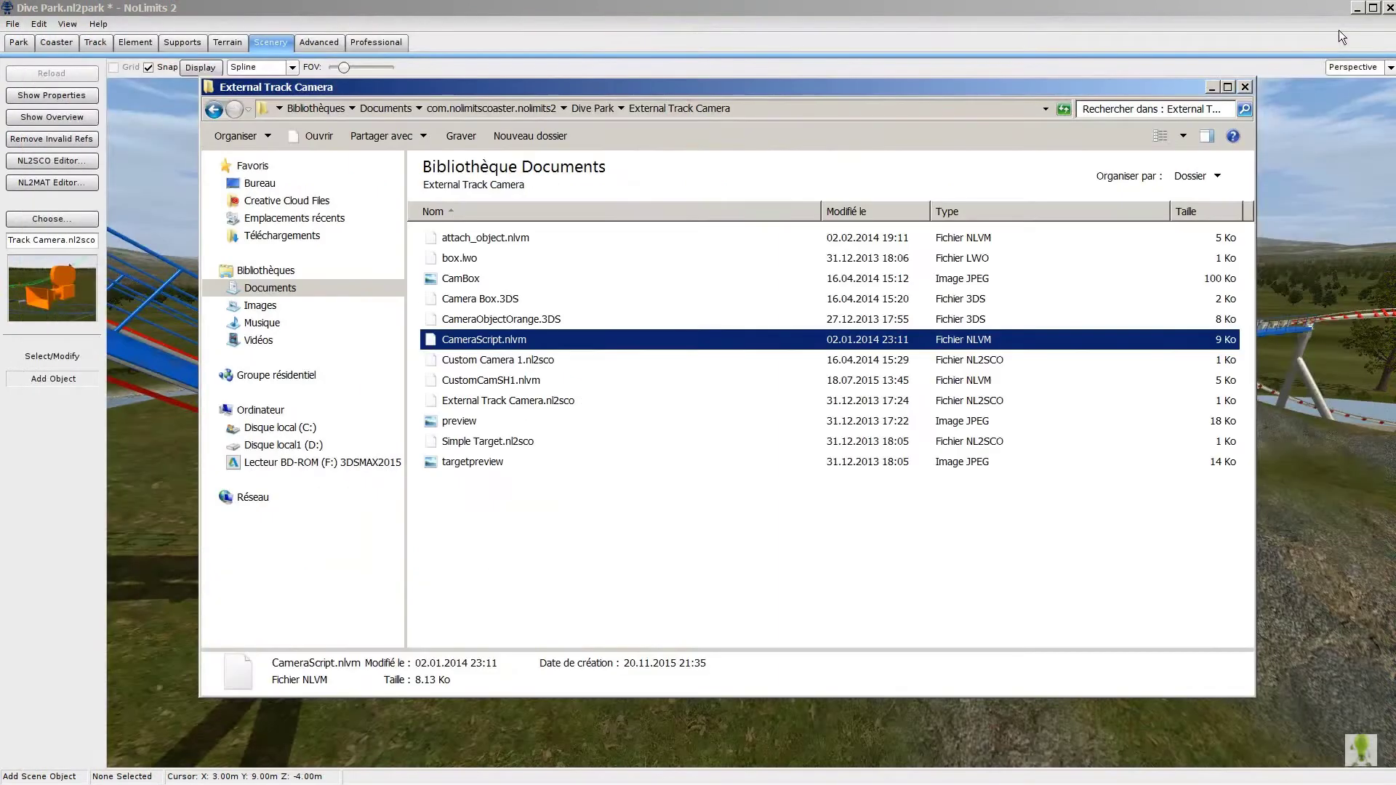
click(1211, 87)
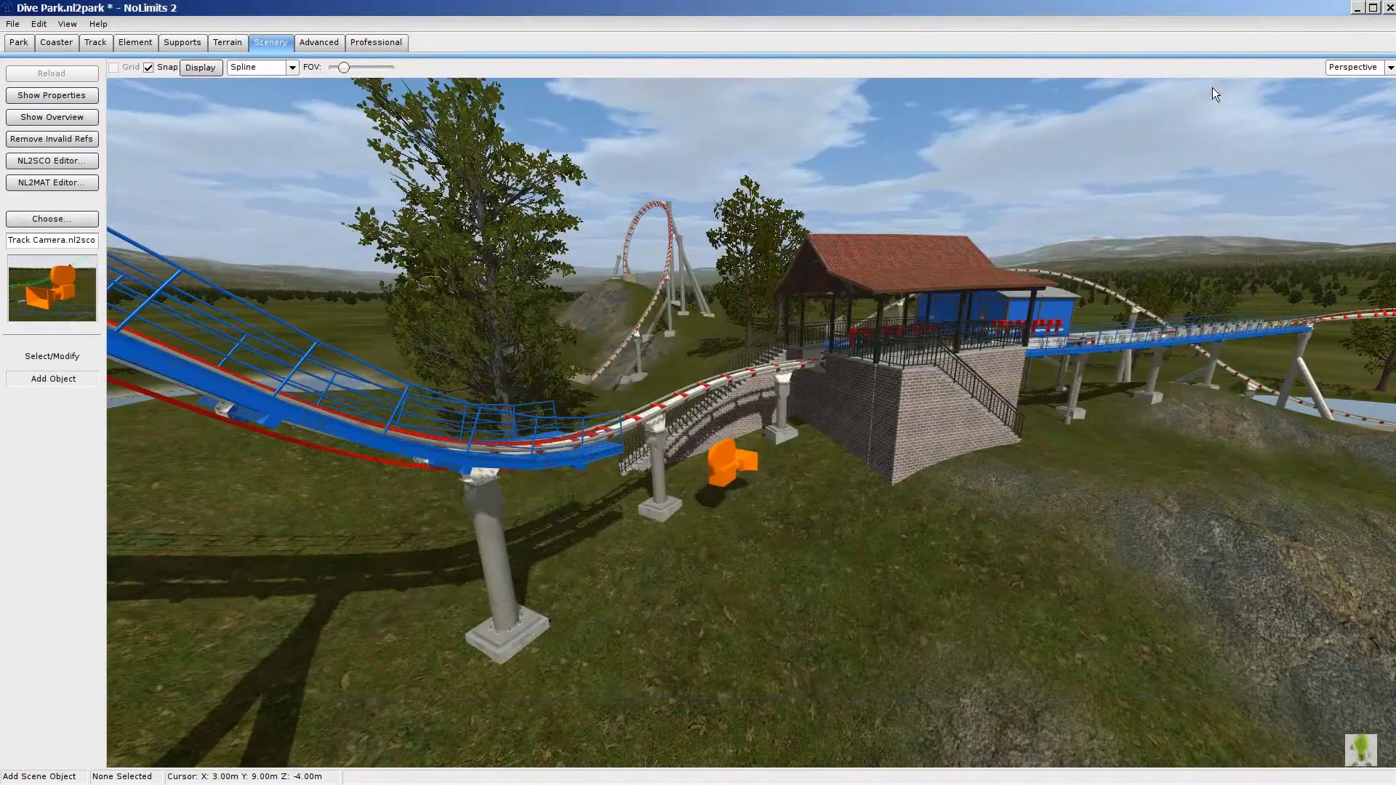
- Leave the editor, saving the changes to Dive Park, and start playing the park
click(13, 24)
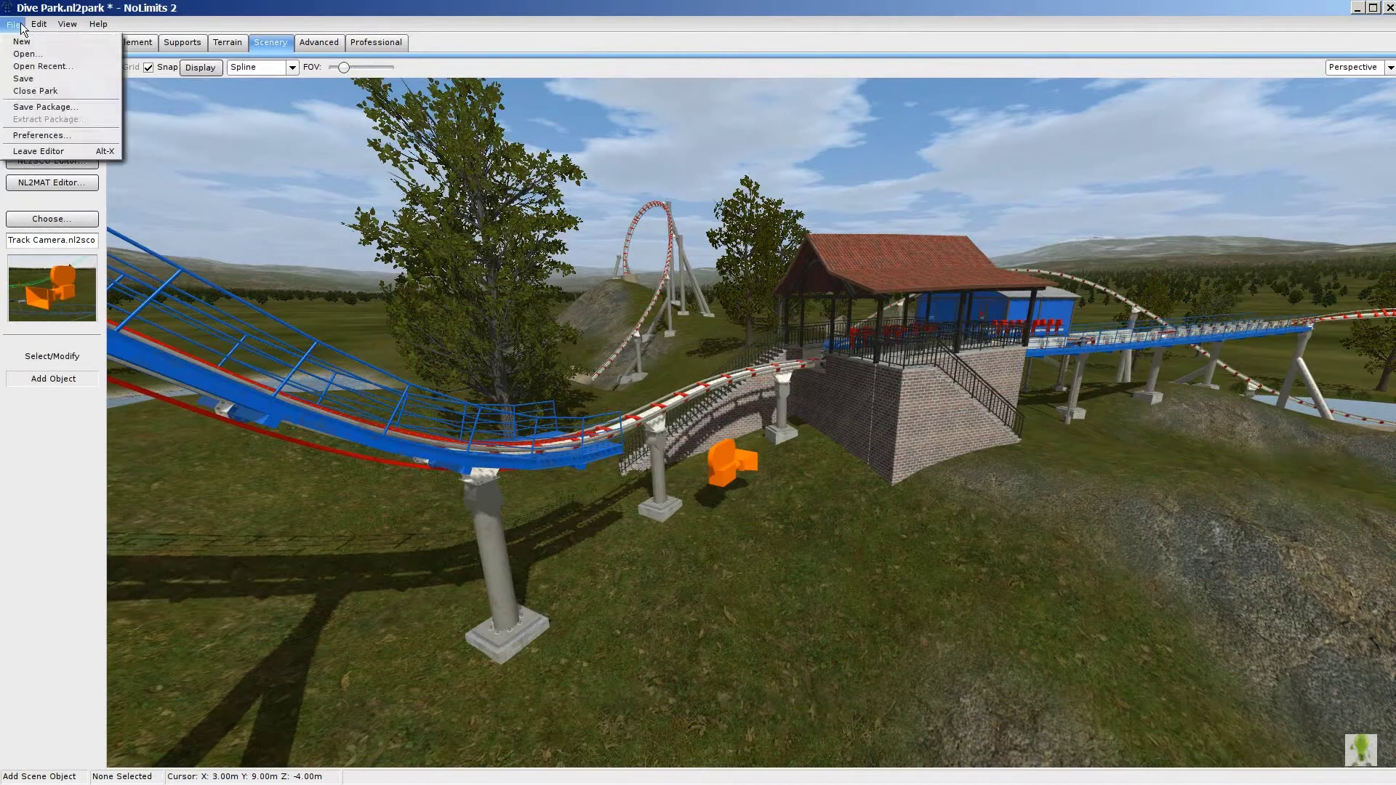
click(41, 151)
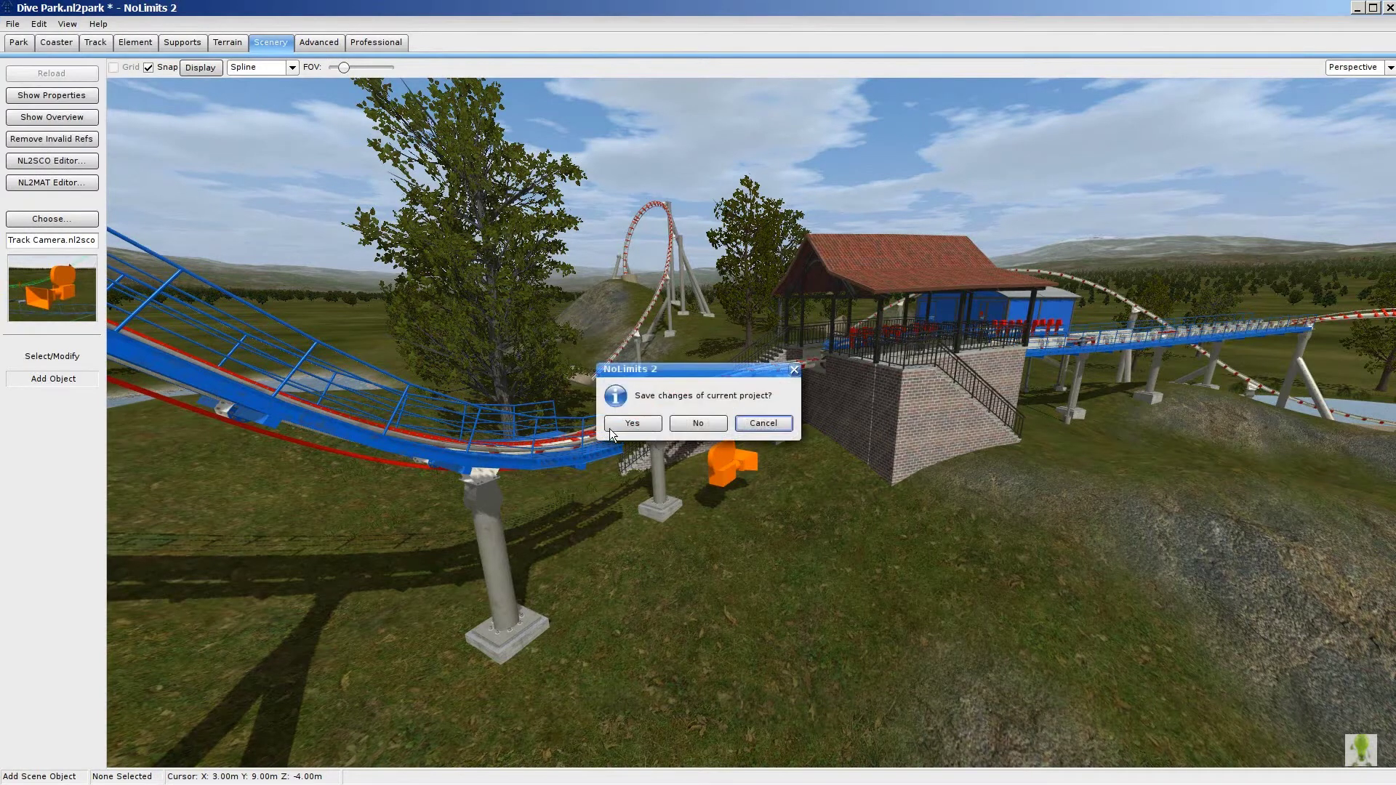
click(633, 424)
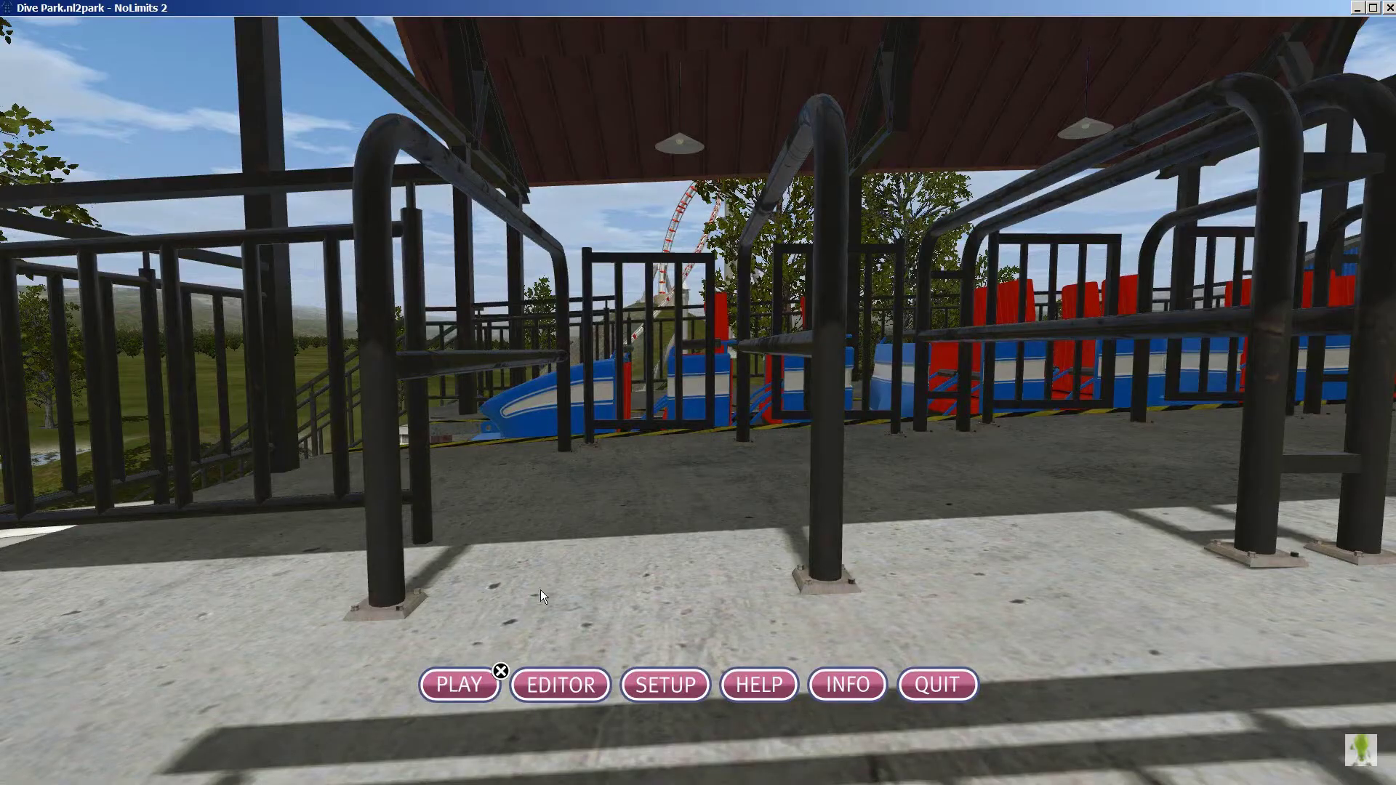
click(464, 685)
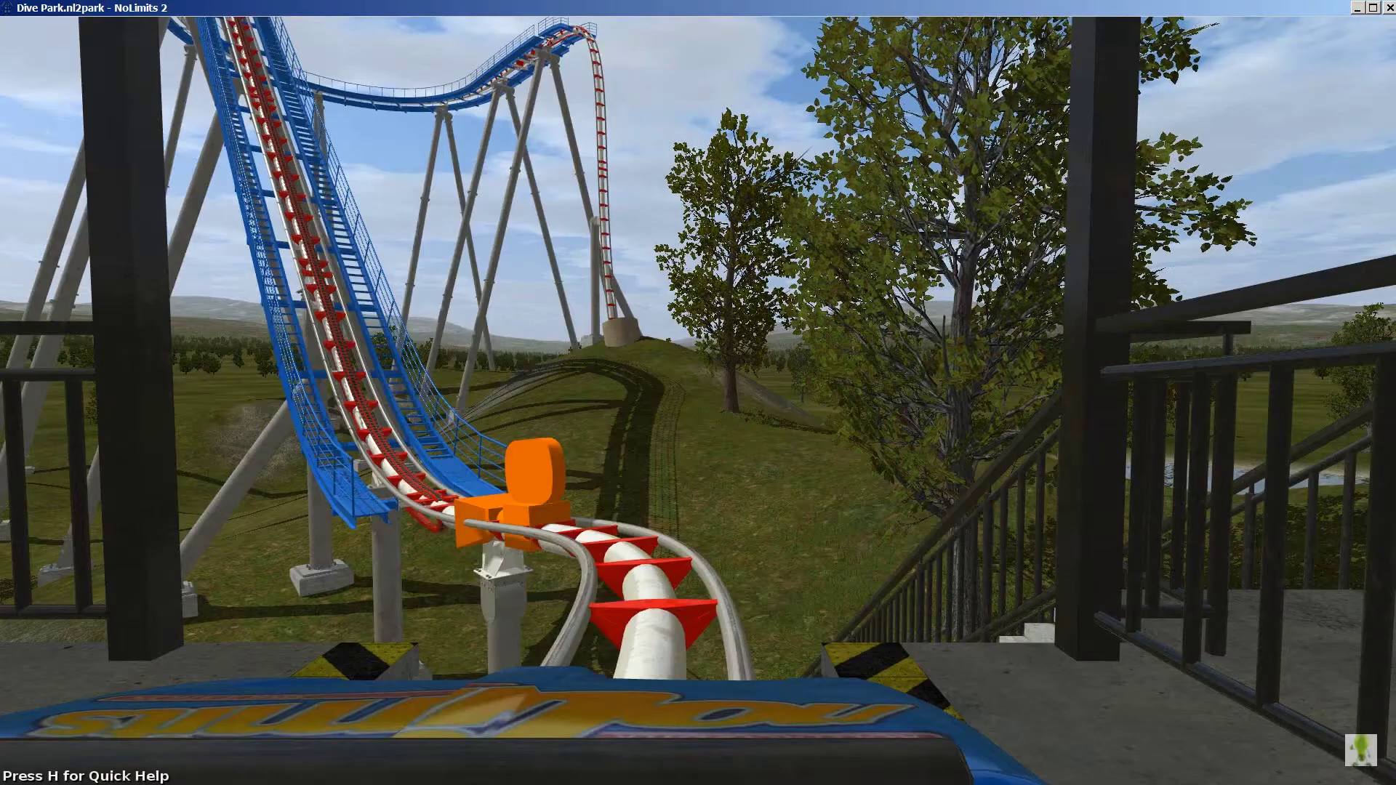
- Fly from the station to the orange external track camera, enter its view and watch it travel along the track
key(p)
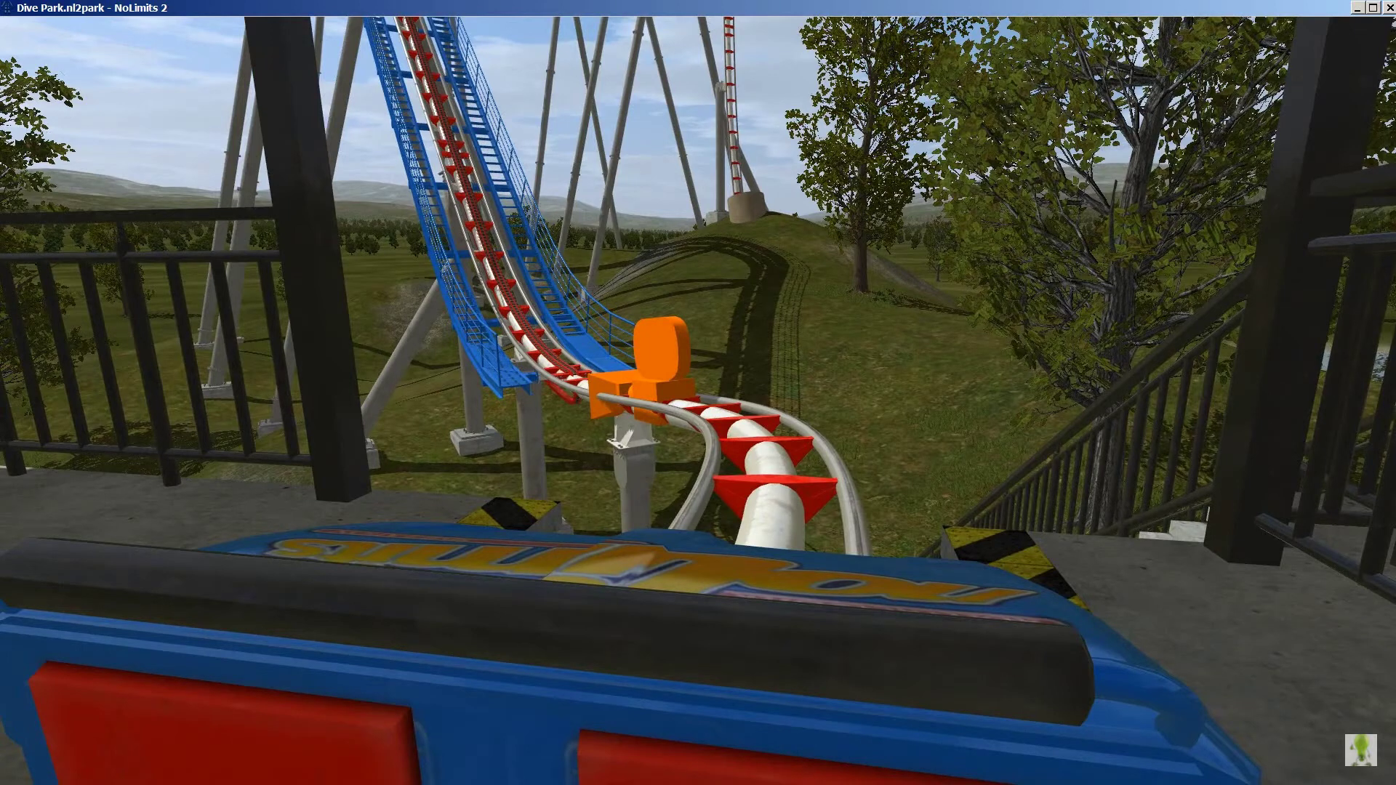
key(Escape)
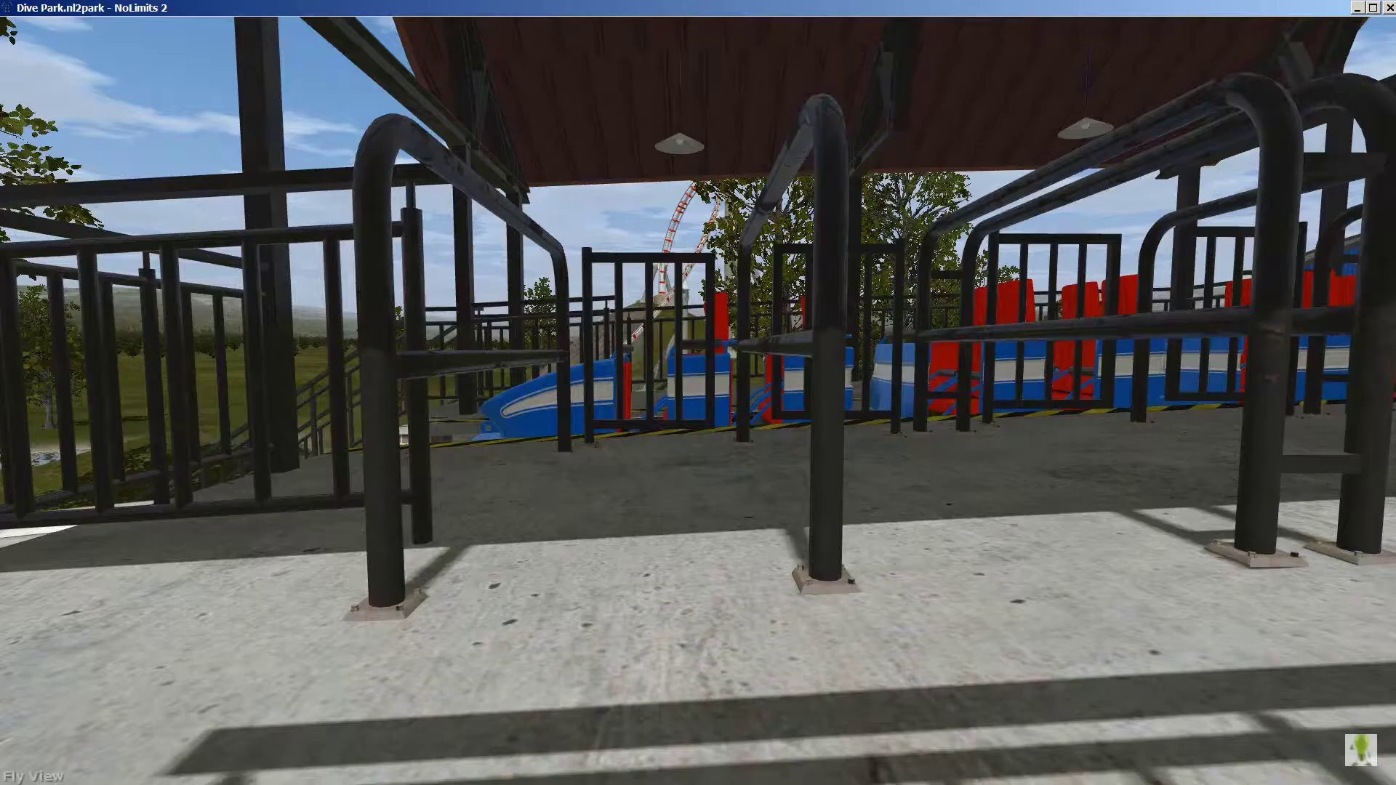
key(Left)
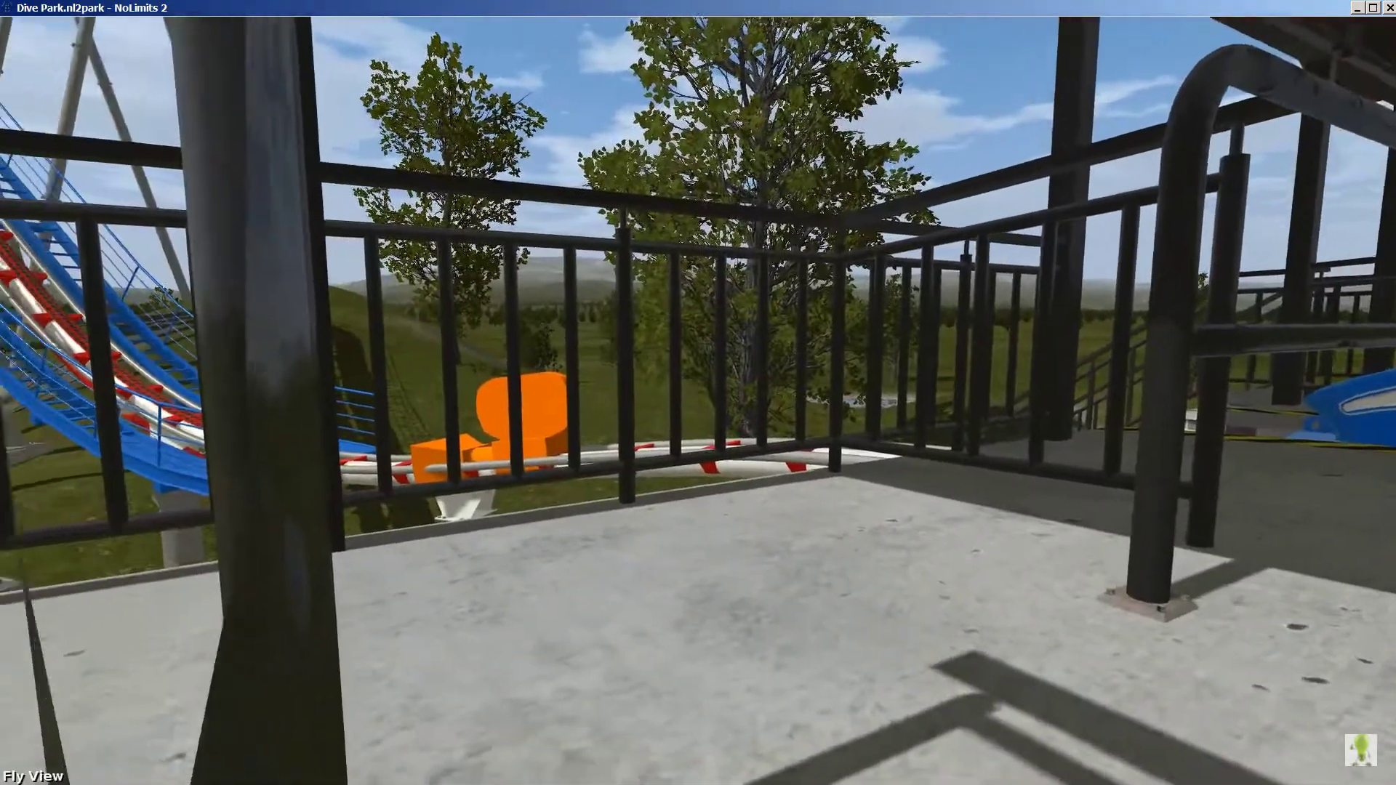
key(Up)
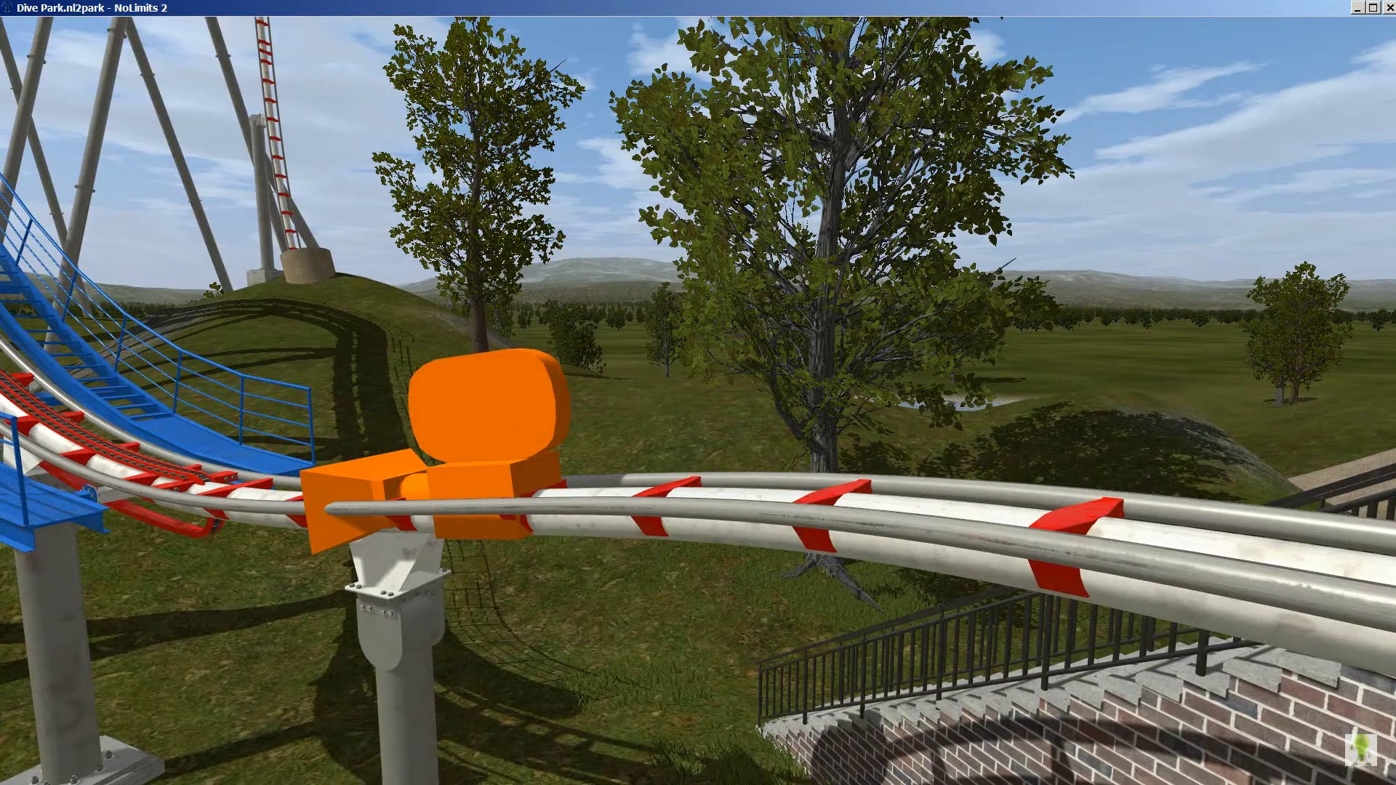
key(v)
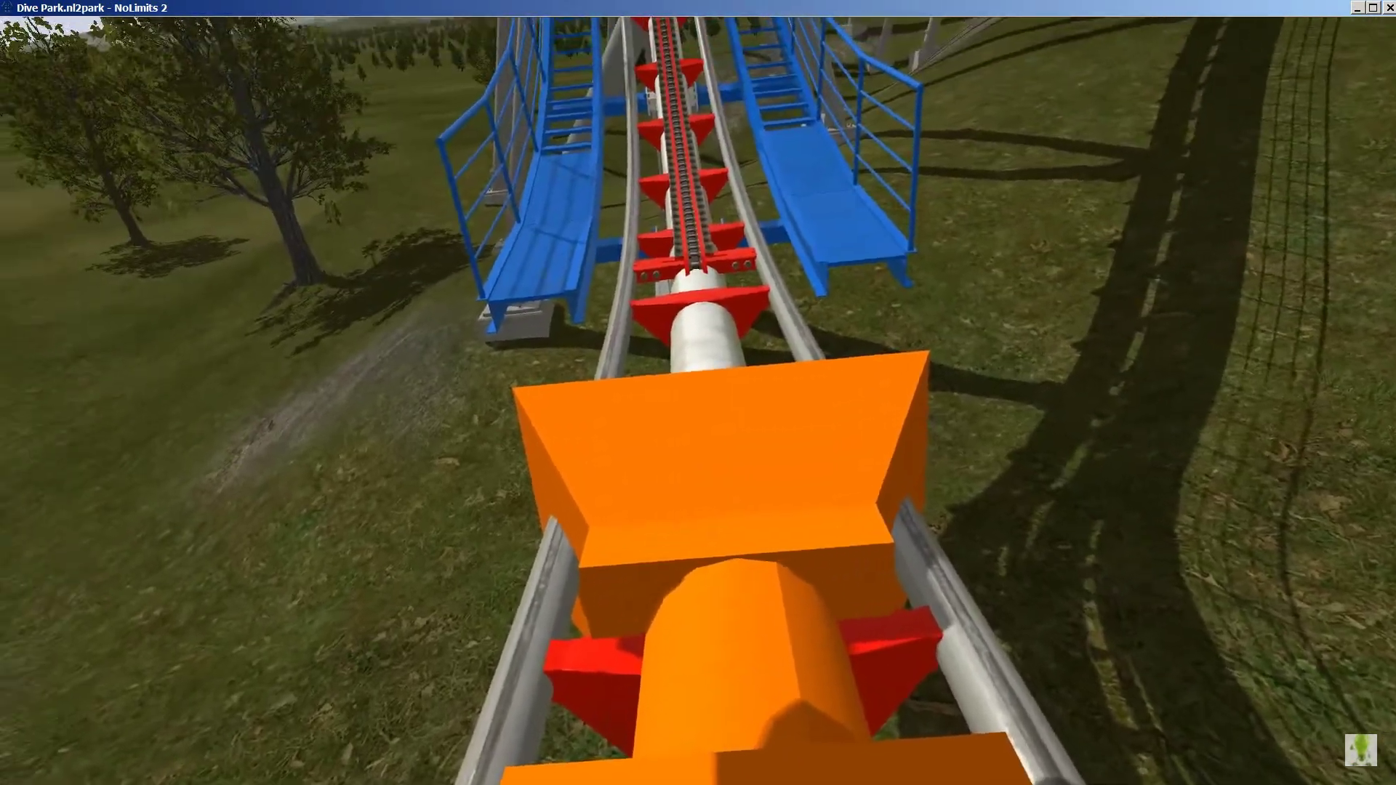
key(p)
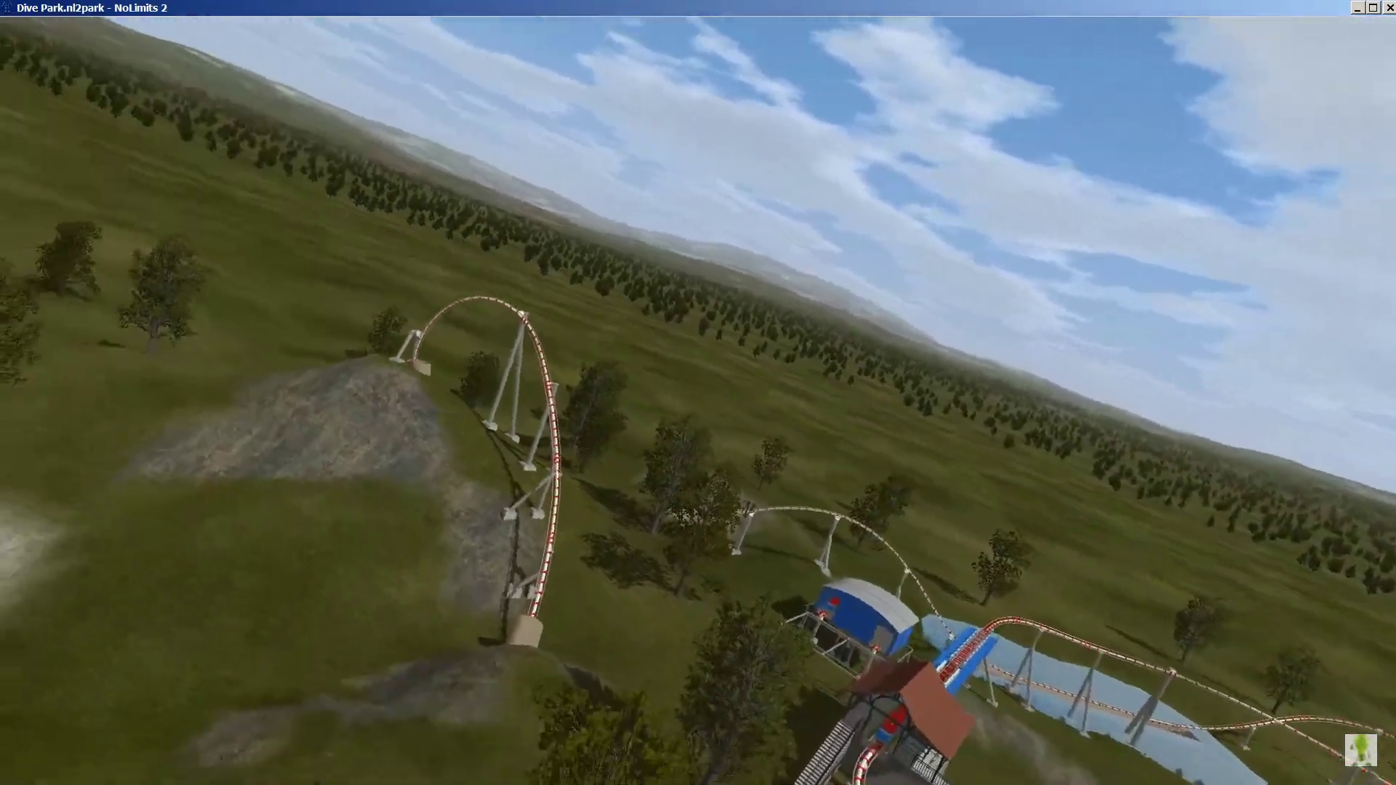
- Switch to CameraScript.nlvm in Notepad++ and delete the digits before the decimal point in the _speed constant
key(alt+Tab)
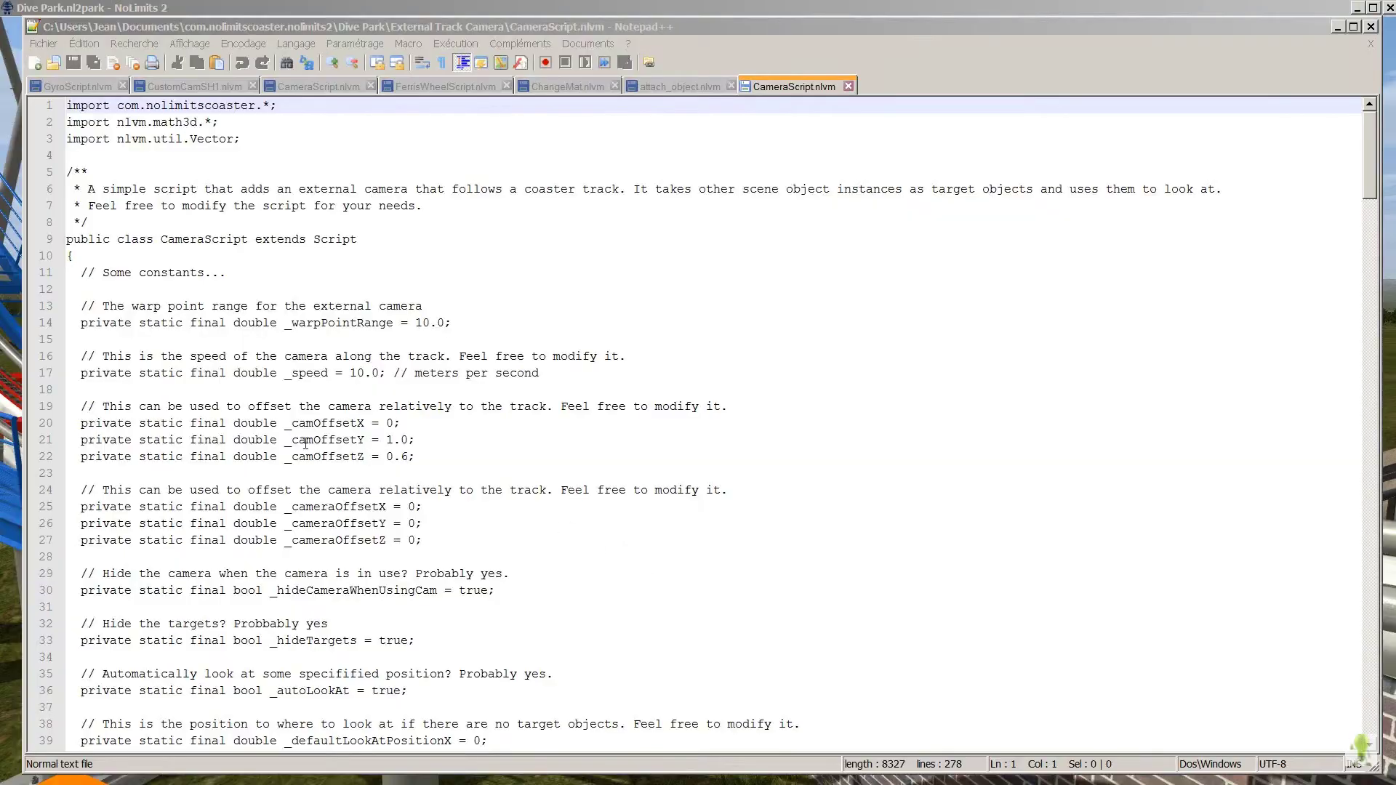
drag(77, 374, 517, 373)
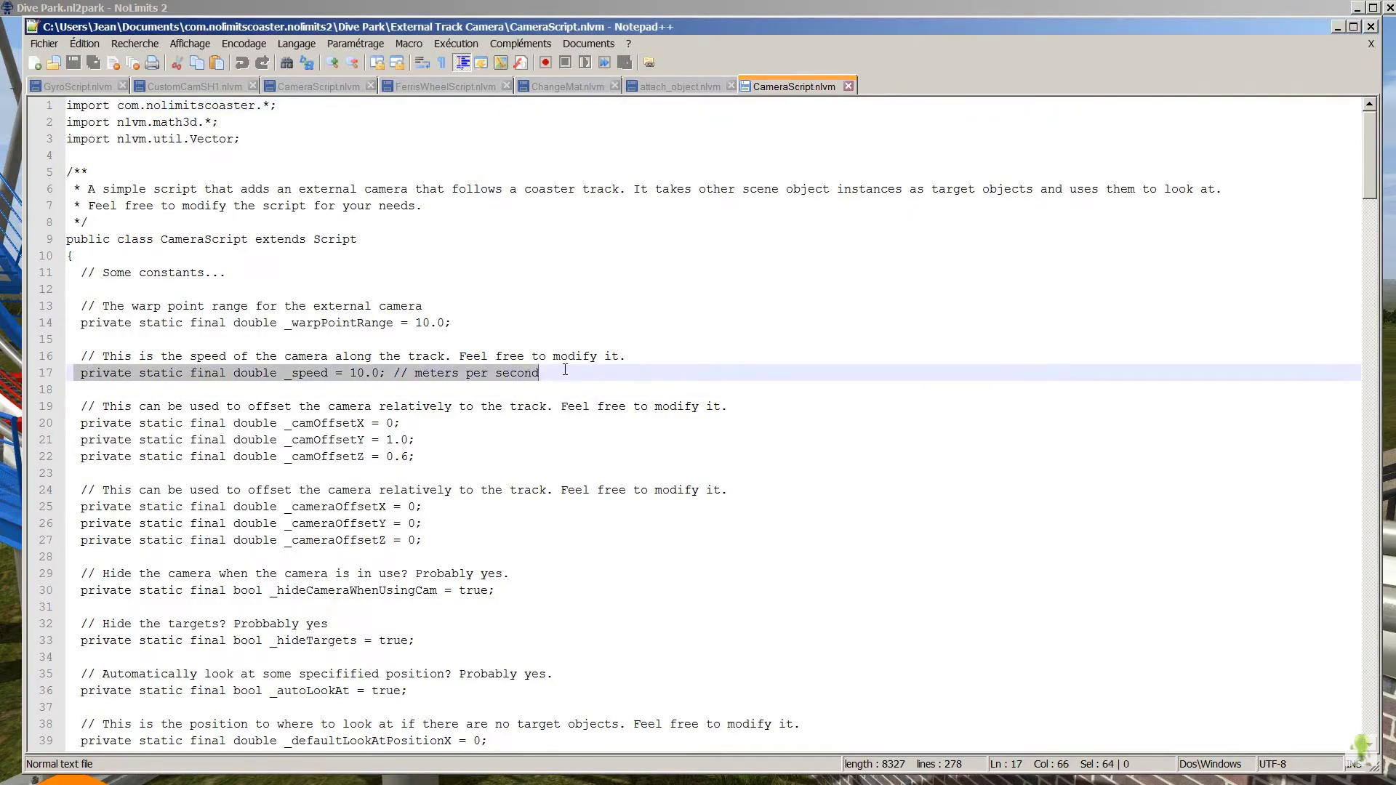
click(354, 373)
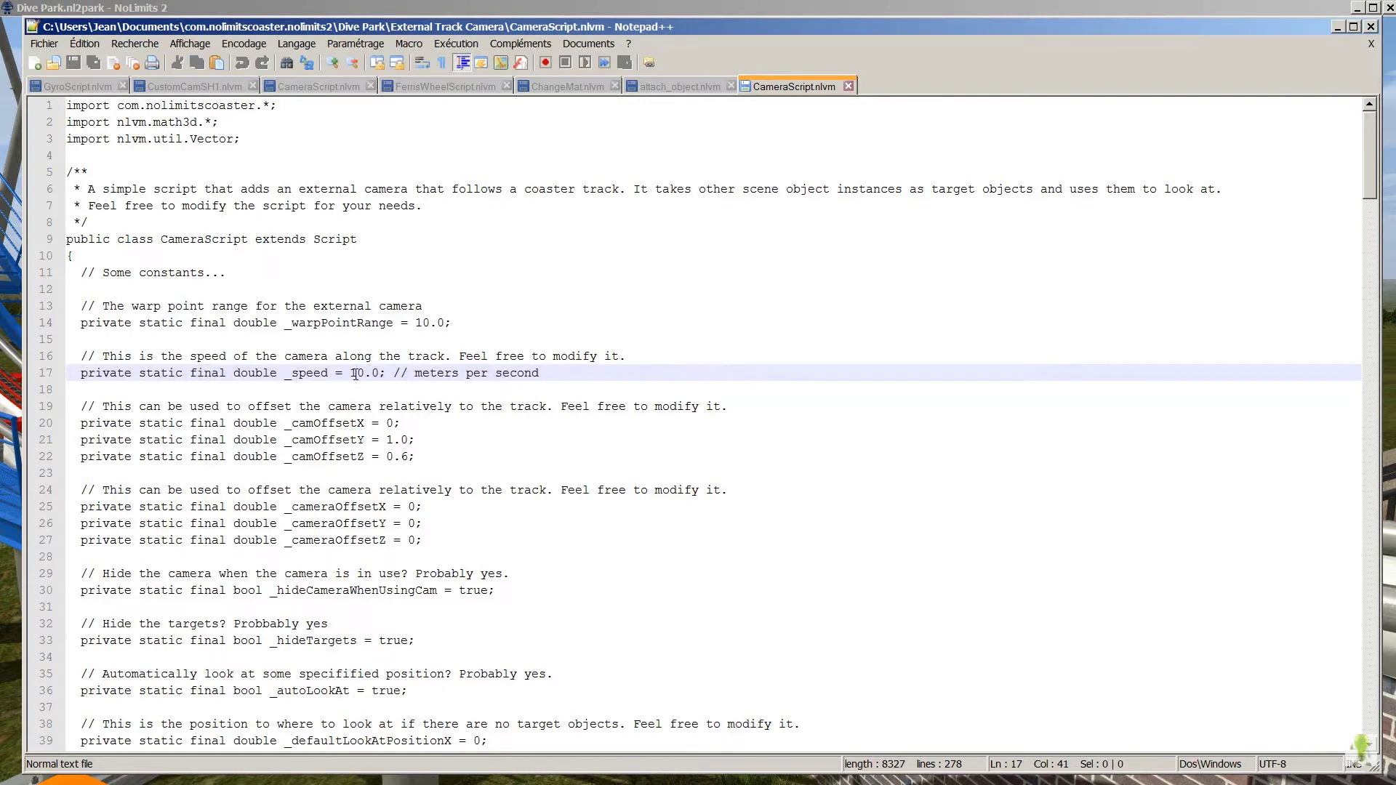
key(BackSpace)
key(Delete)
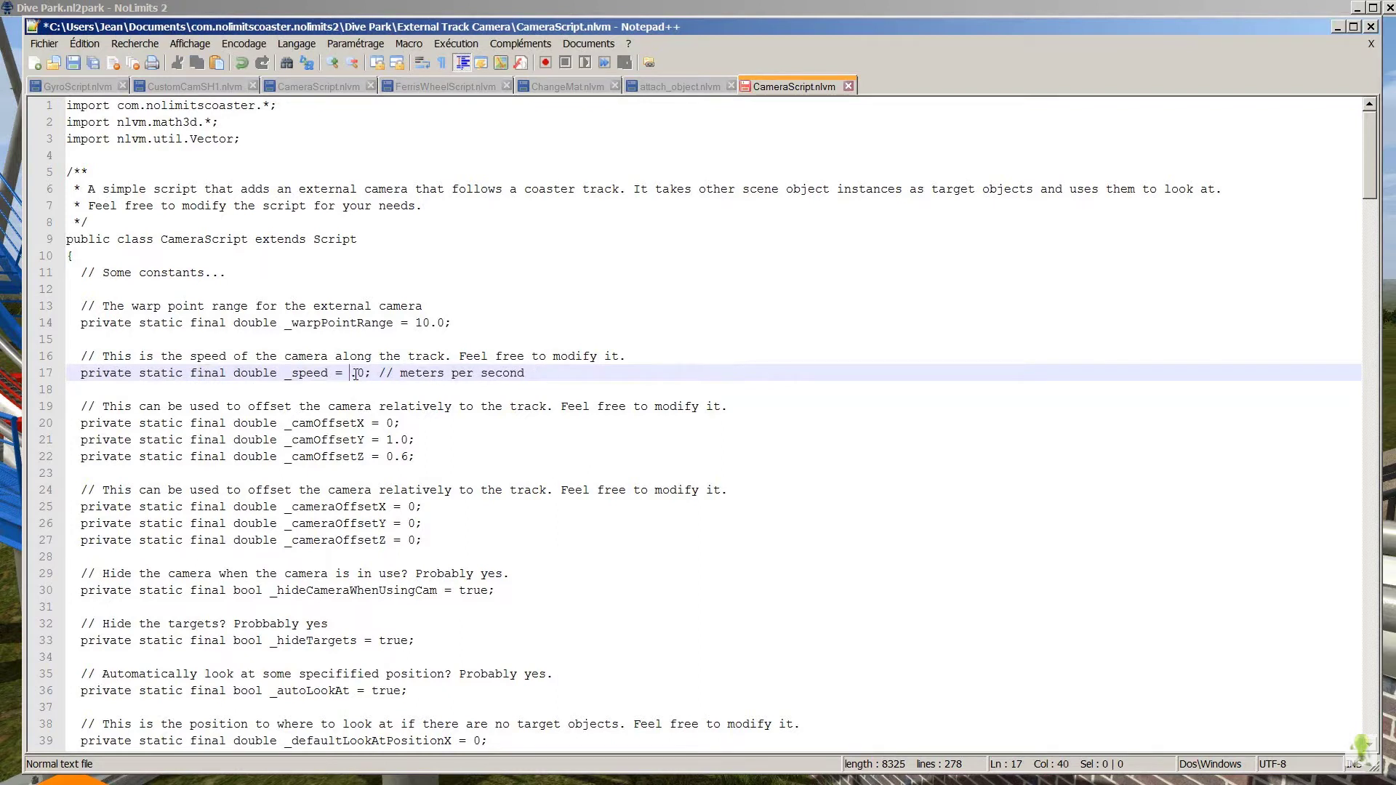